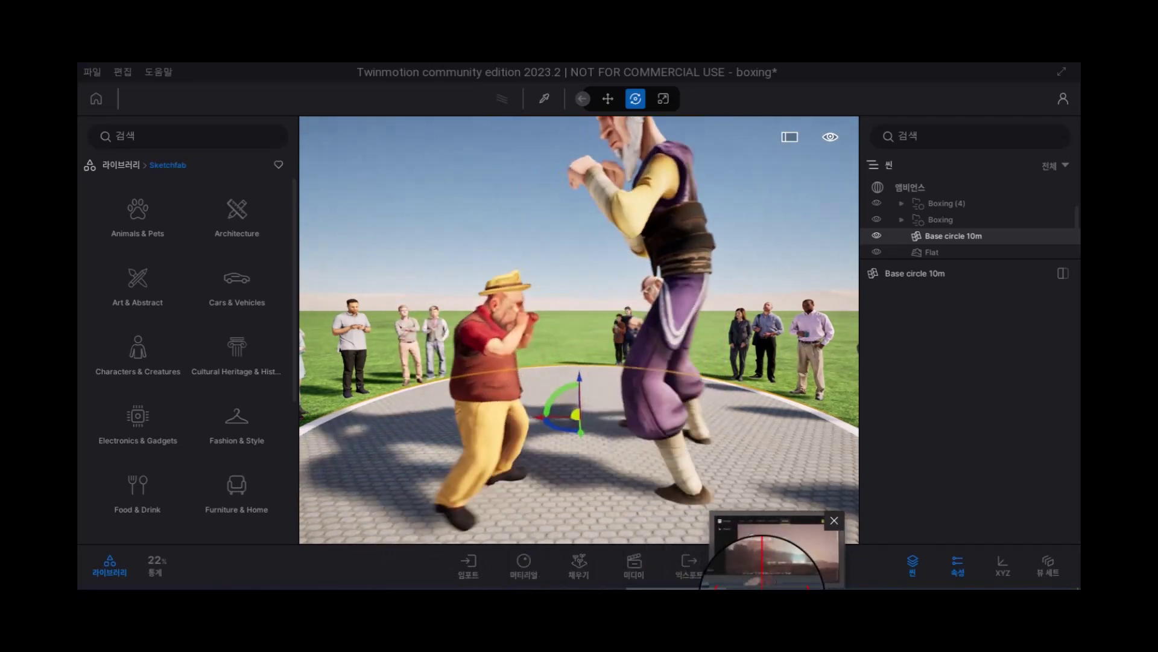
# Switch to the Epic Games Launcher, look through the available Twinmotion versions, and close the launcher window
pyautogui.click(762, 598)
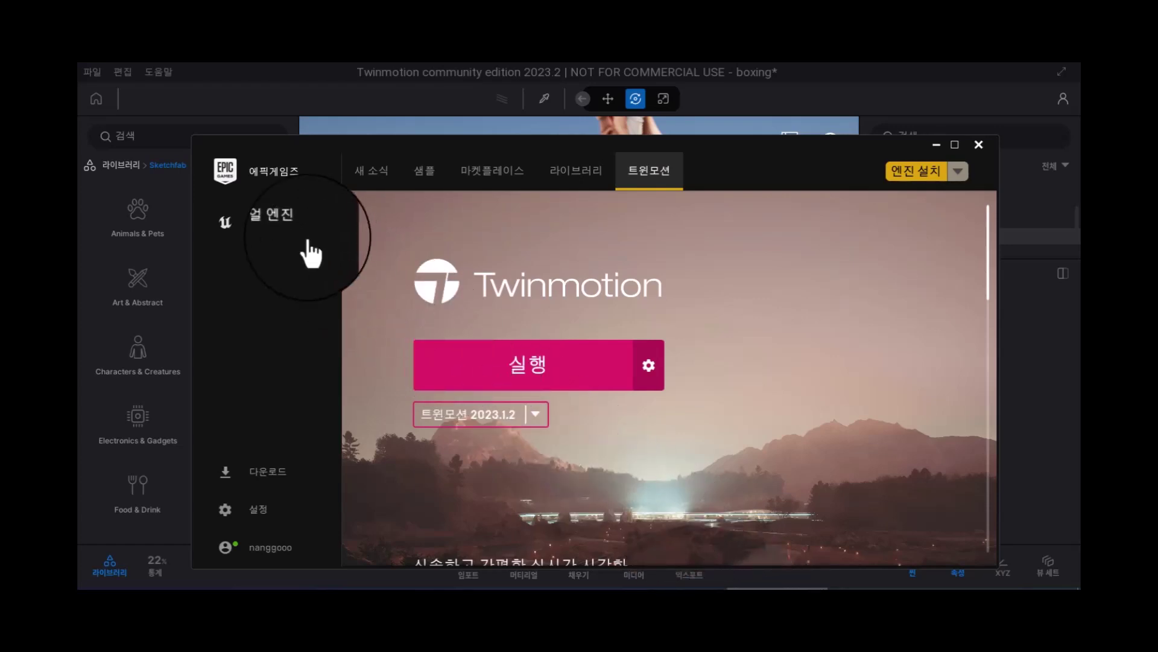
pyautogui.click(532, 417)
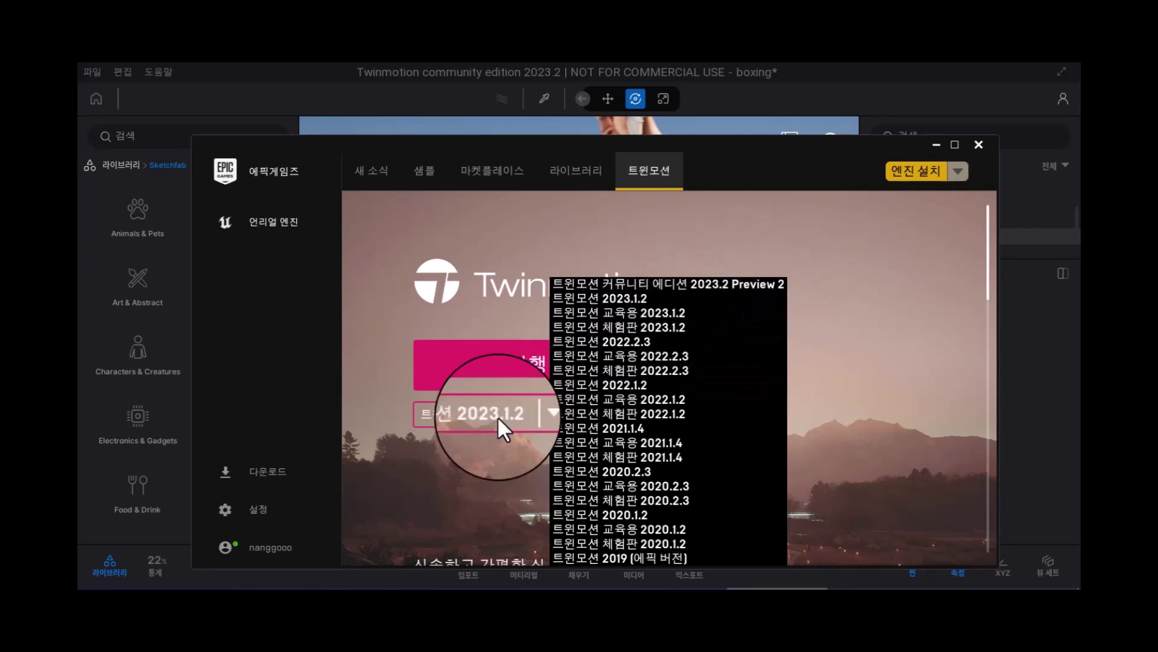
pyautogui.click(417, 457)
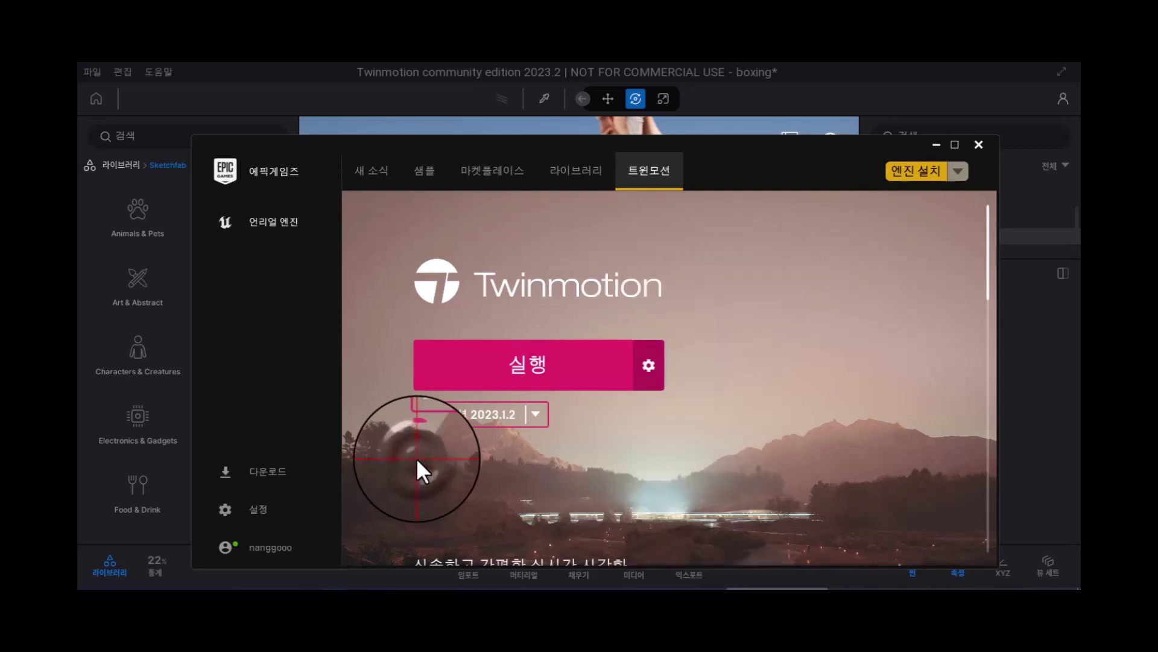
pyautogui.click(979, 145)
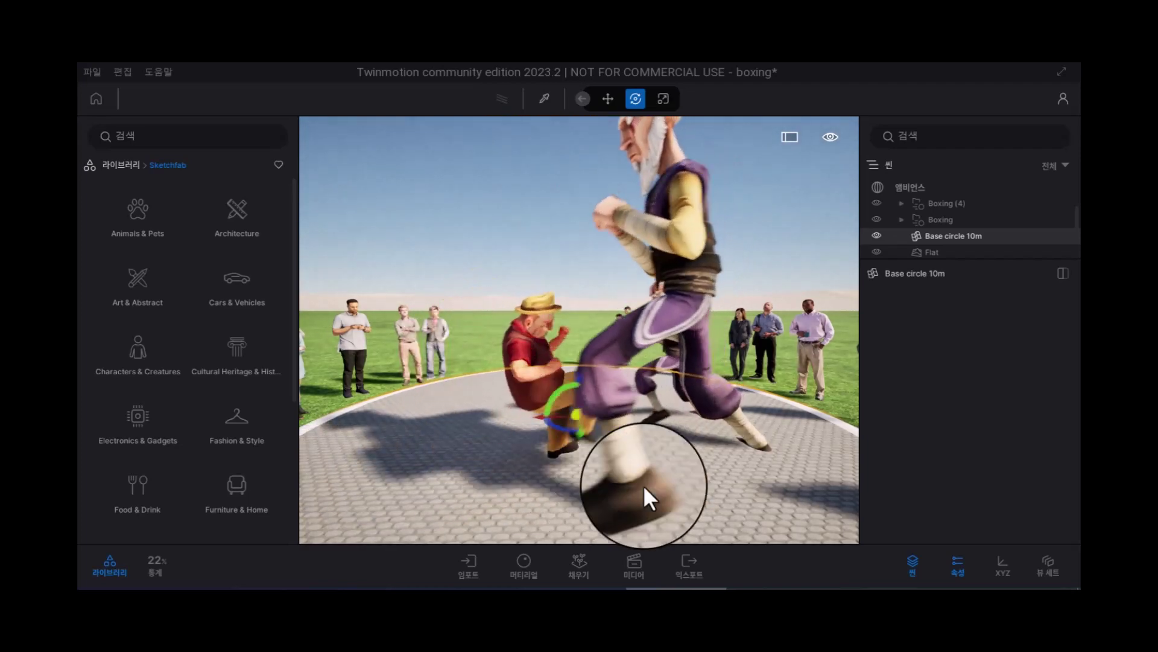
pyautogui.click(780, 505)
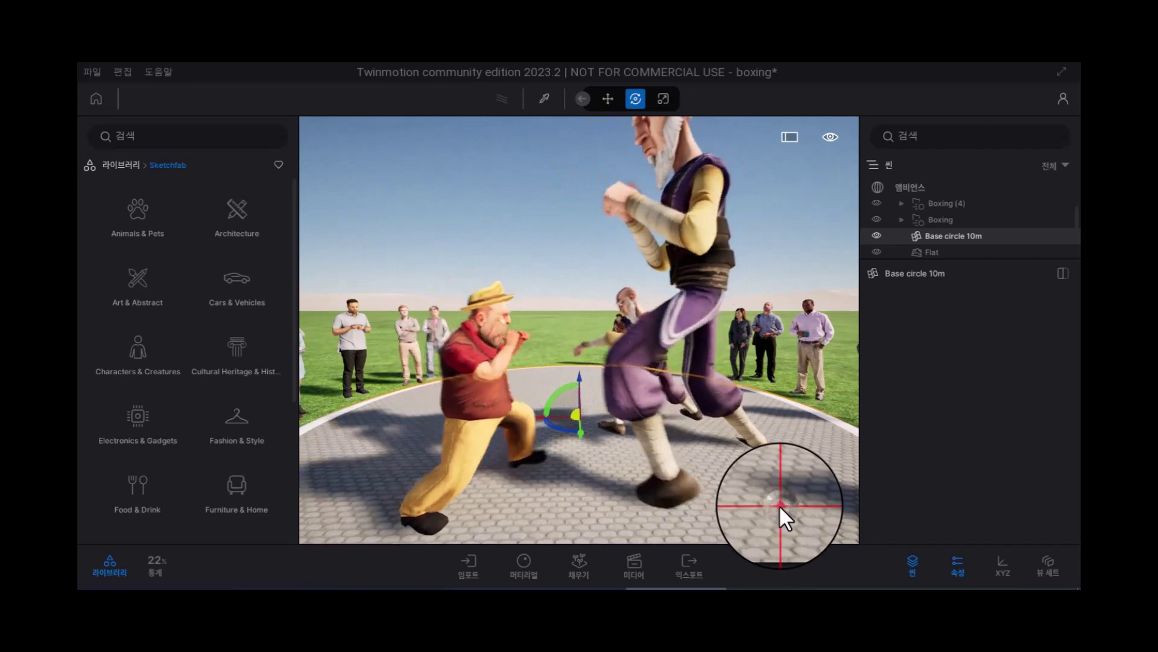
pyautogui.keyDown('shift'); pyautogui.moveTo(779, 504); pyautogui.dragTo(784, 510, button='middle'); pyautogui.keyUp('shift')
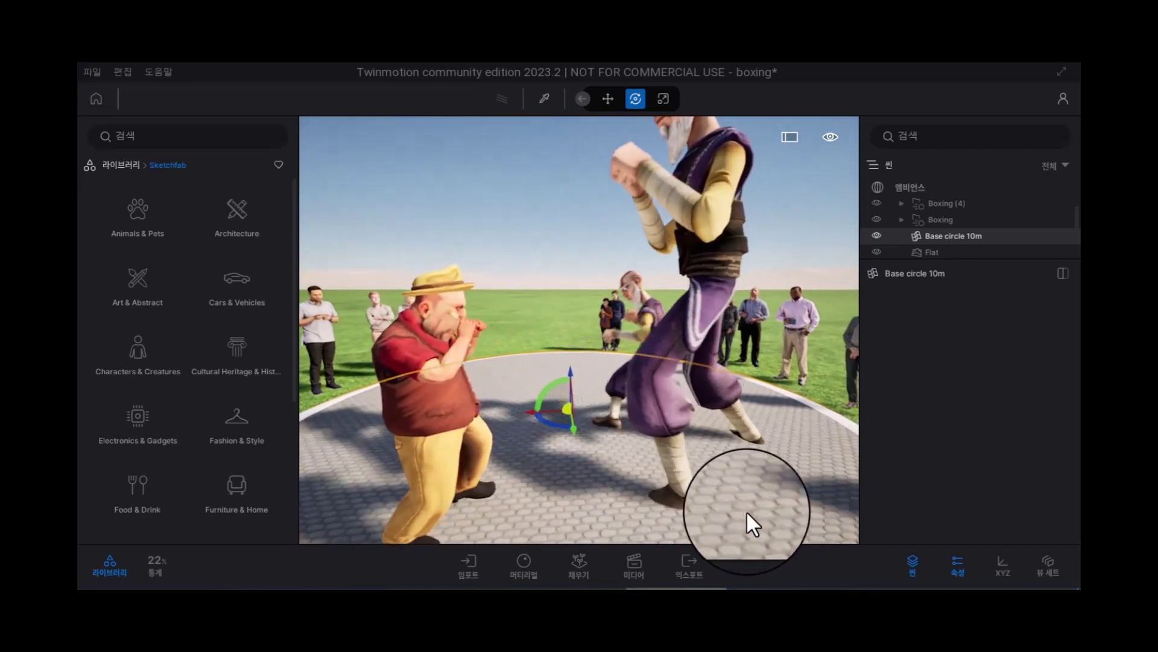
pyautogui.click(634, 510)
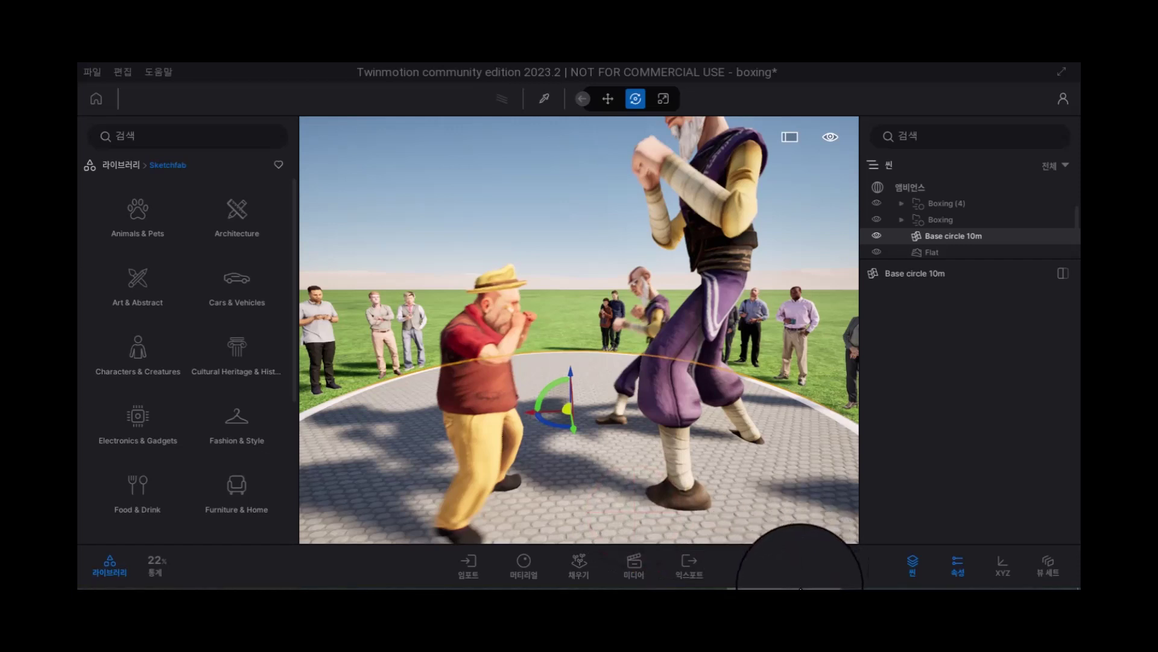
pyautogui.click(609, 479)
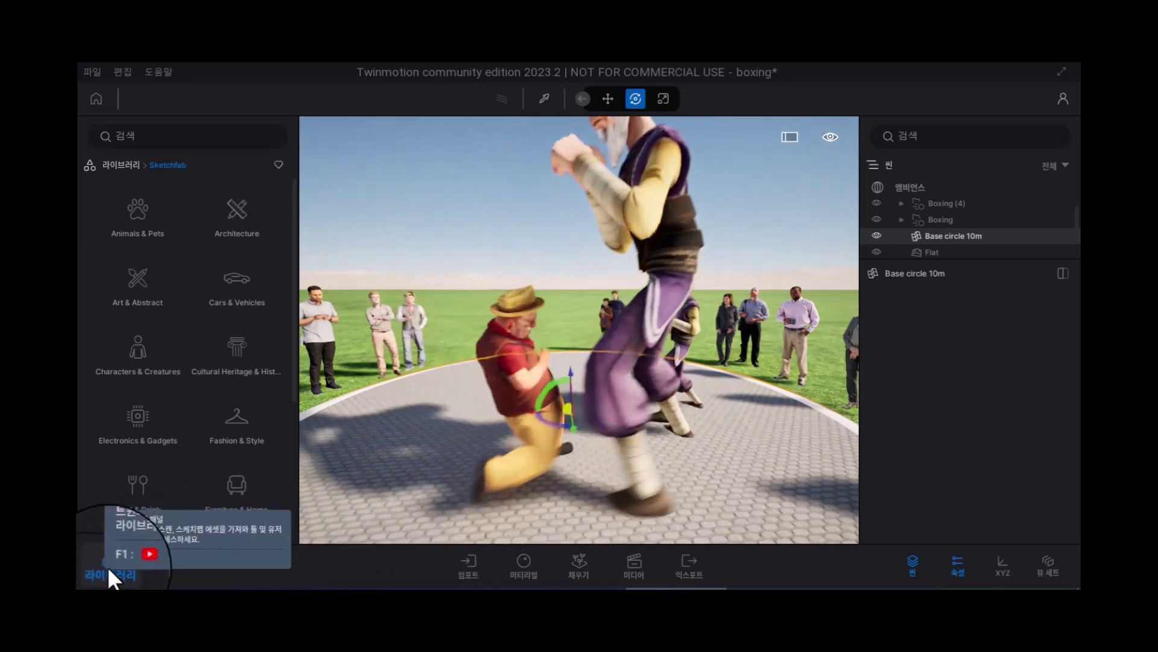
# Toggle the library's visibility and leave it hidden to widen the viewport
pyautogui.click(109, 567)
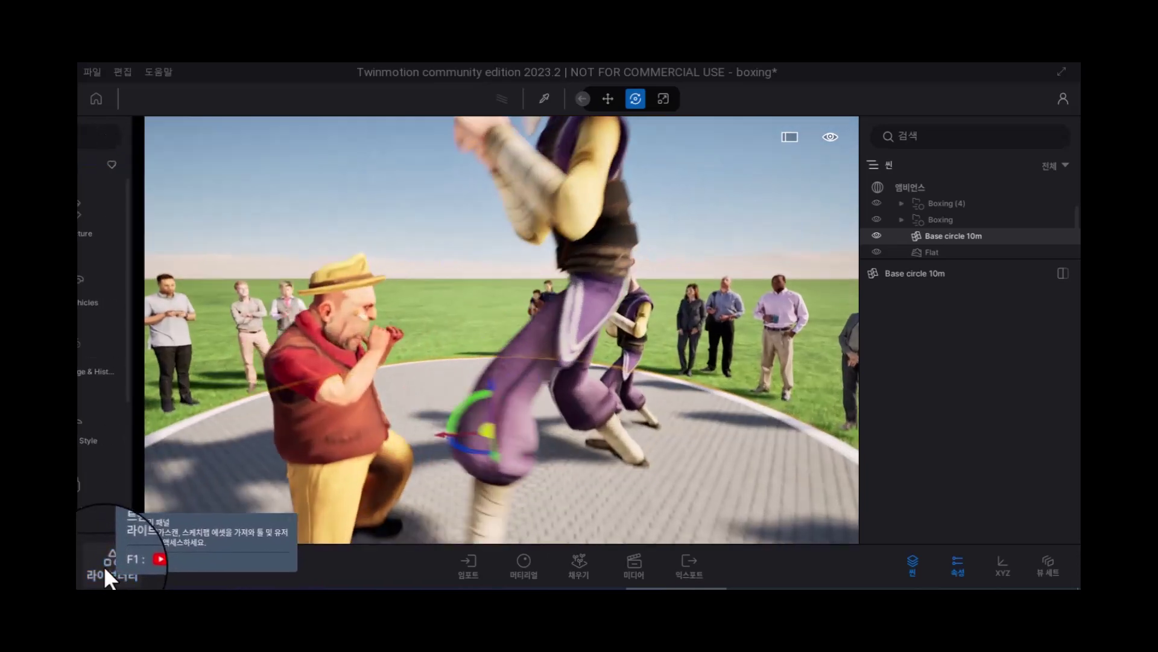
pyautogui.click(107, 566)
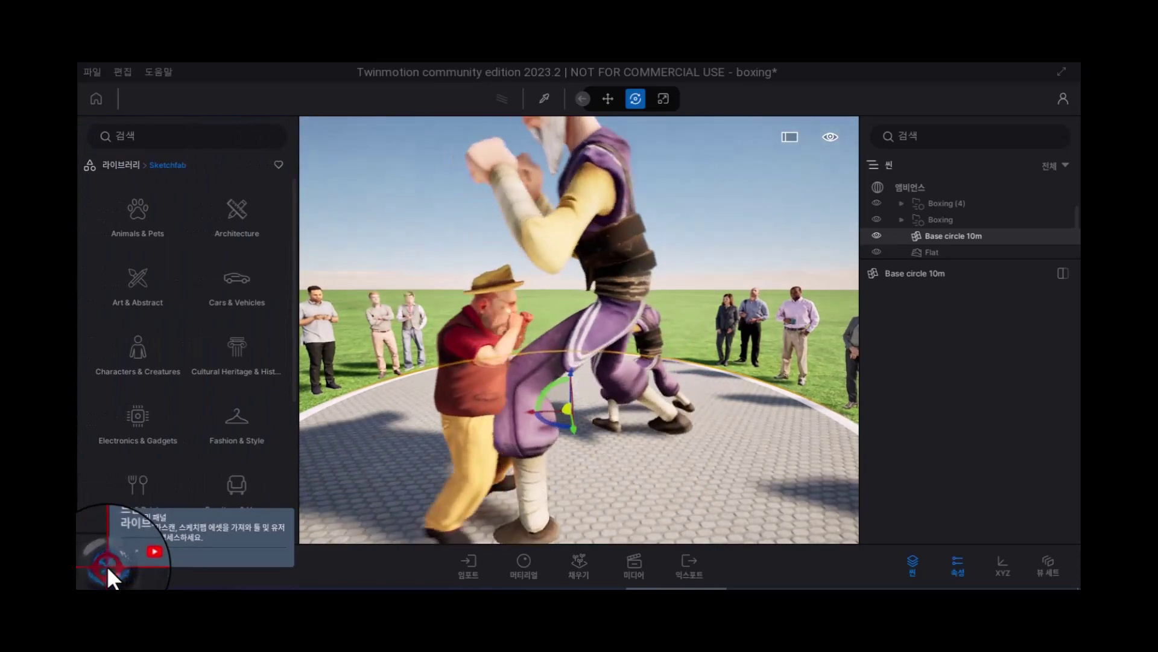
pyautogui.click(107, 566)
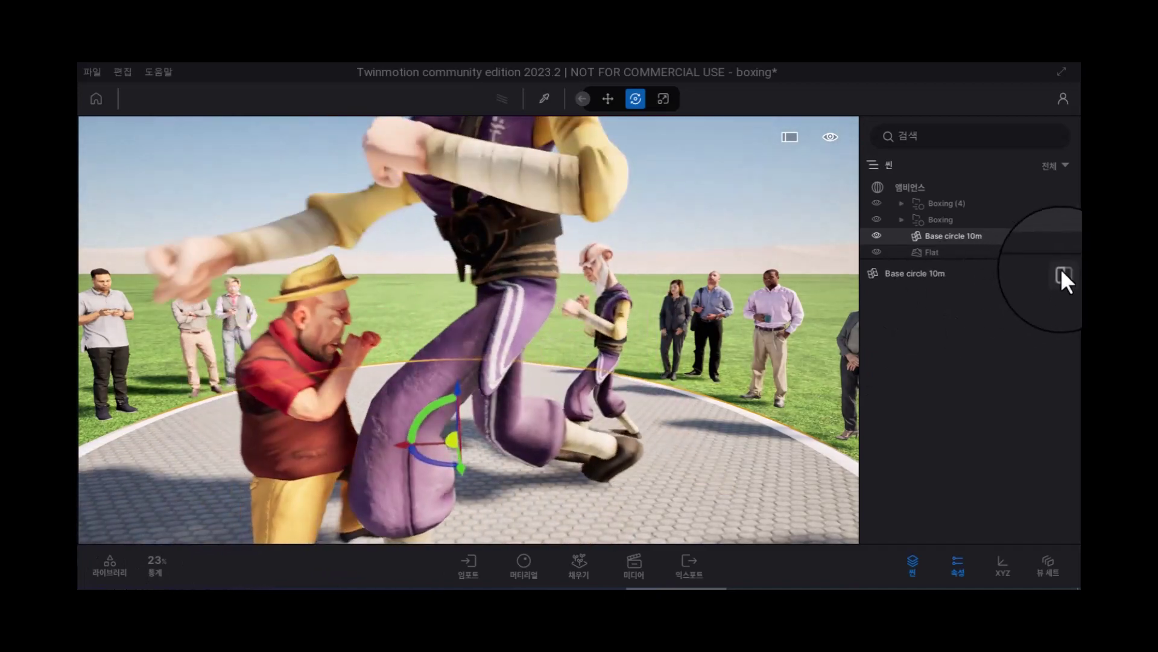
# Examine the properties of the character listed above Torus 1m and of the Boxing object in a separate column, and restore the stacked layout
pyautogui.click(1061, 275)
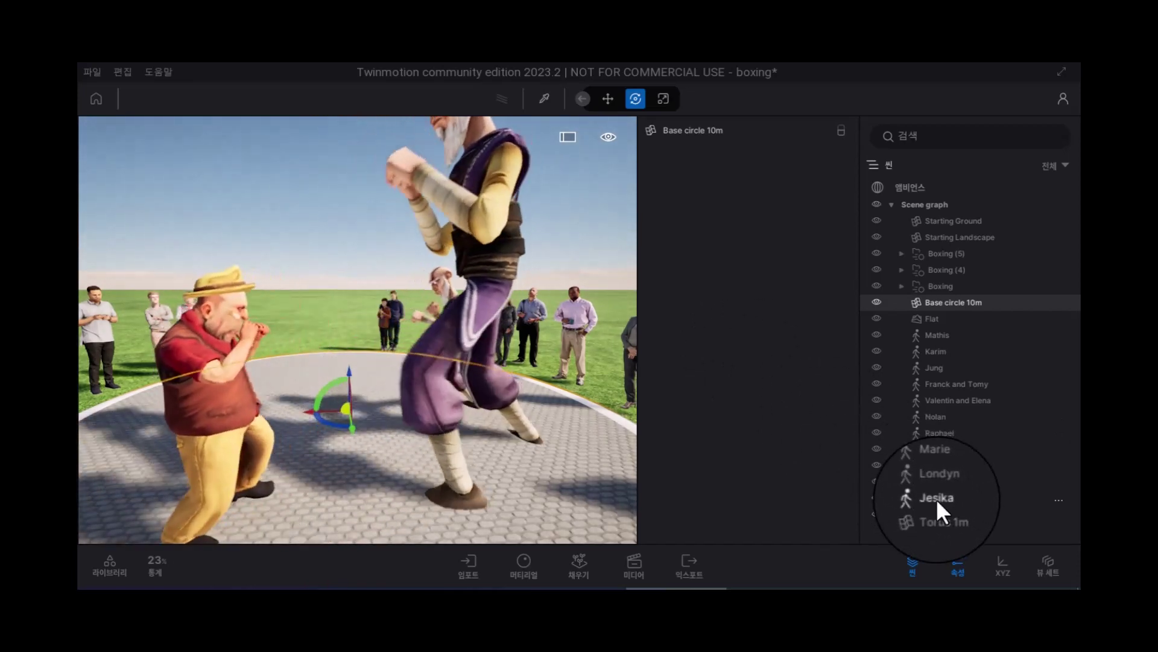
pyautogui.click(936, 499)
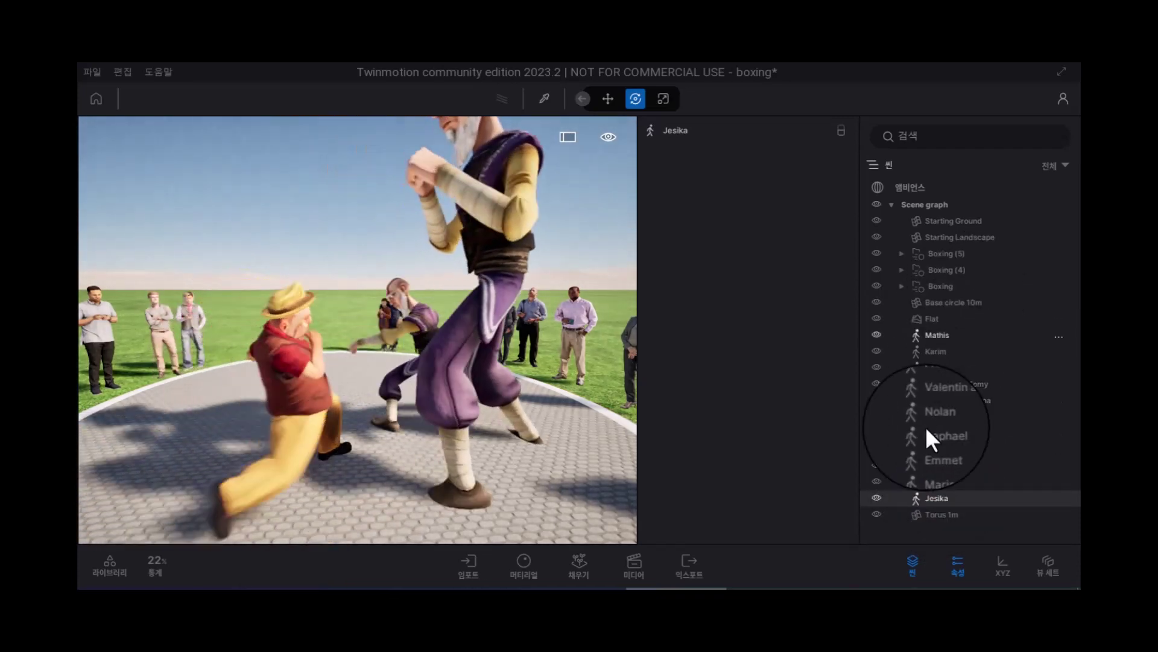
pyautogui.click(938, 283)
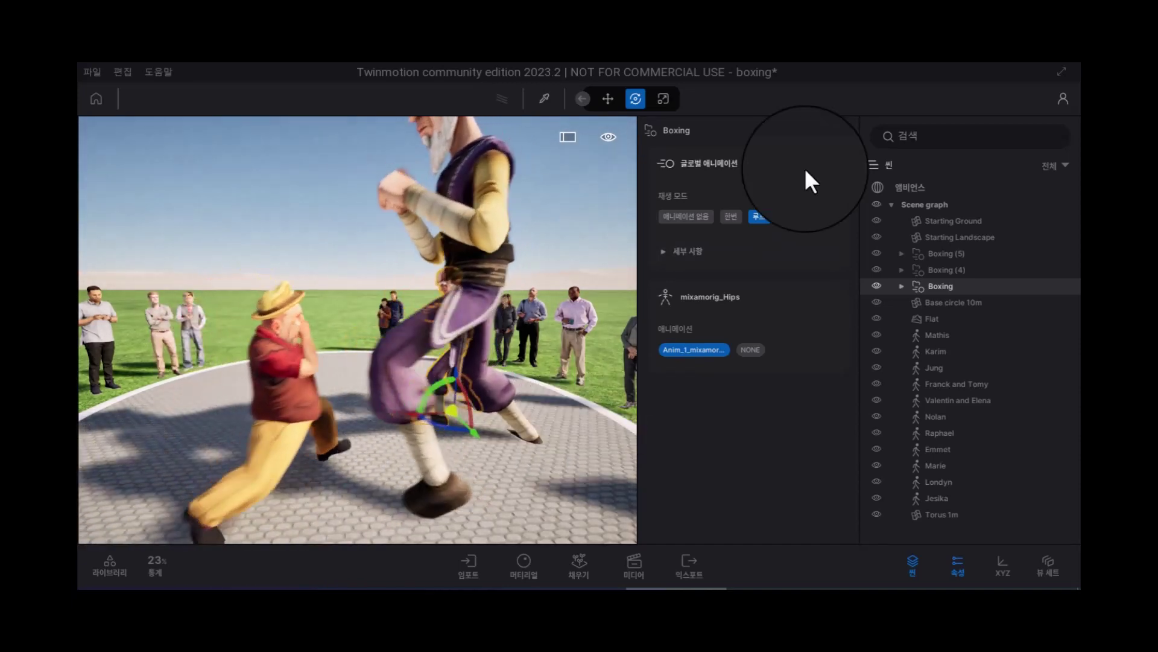
pyautogui.click(841, 131)
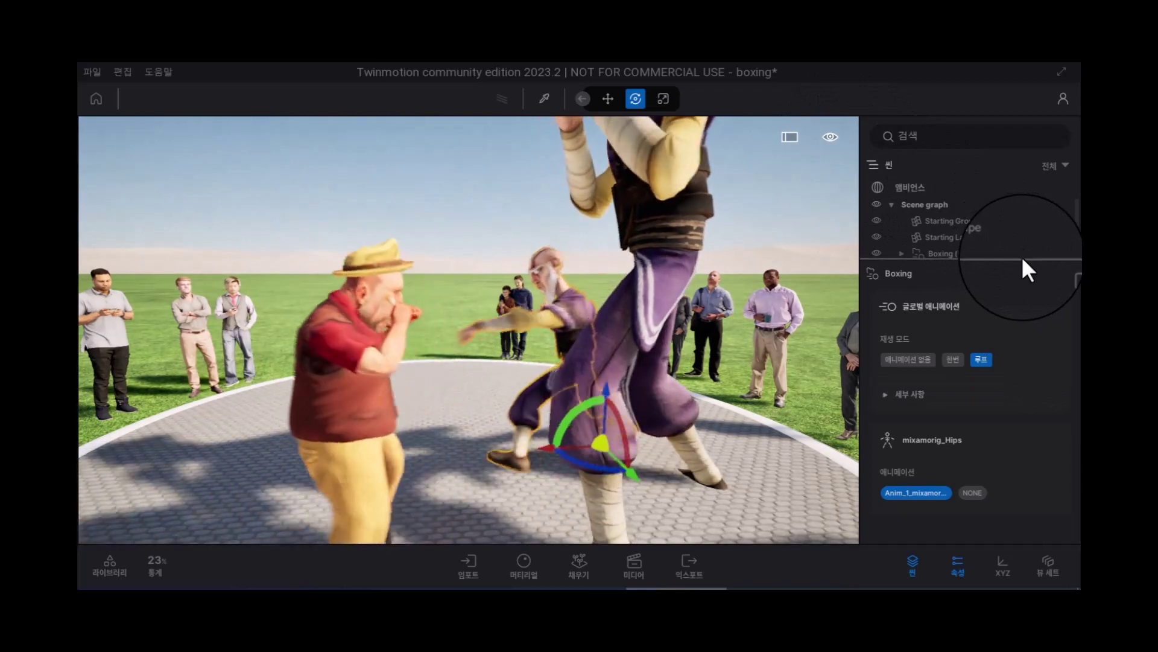
# Enlarge the scene list downward over the properties area so that its objects can be viewed down to Torus 1m
pyautogui.moveTo(1022, 256); pyautogui.dragTo(1004, 524)
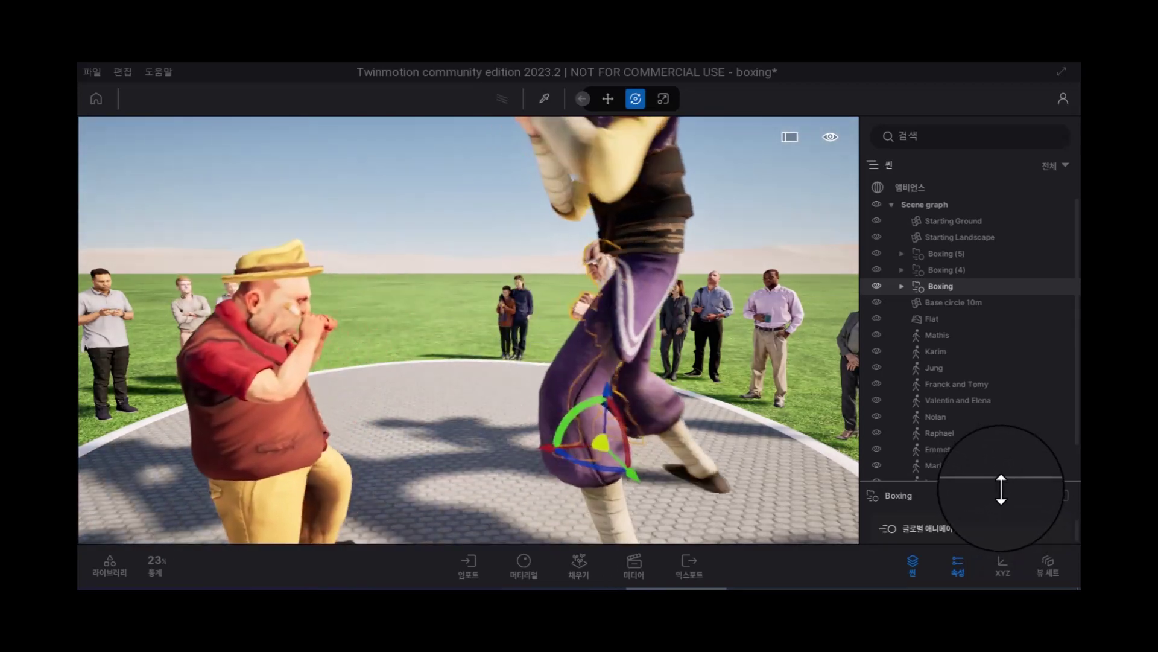
pyautogui.moveTo(1000, 488); pyautogui.dragTo(962, 480)
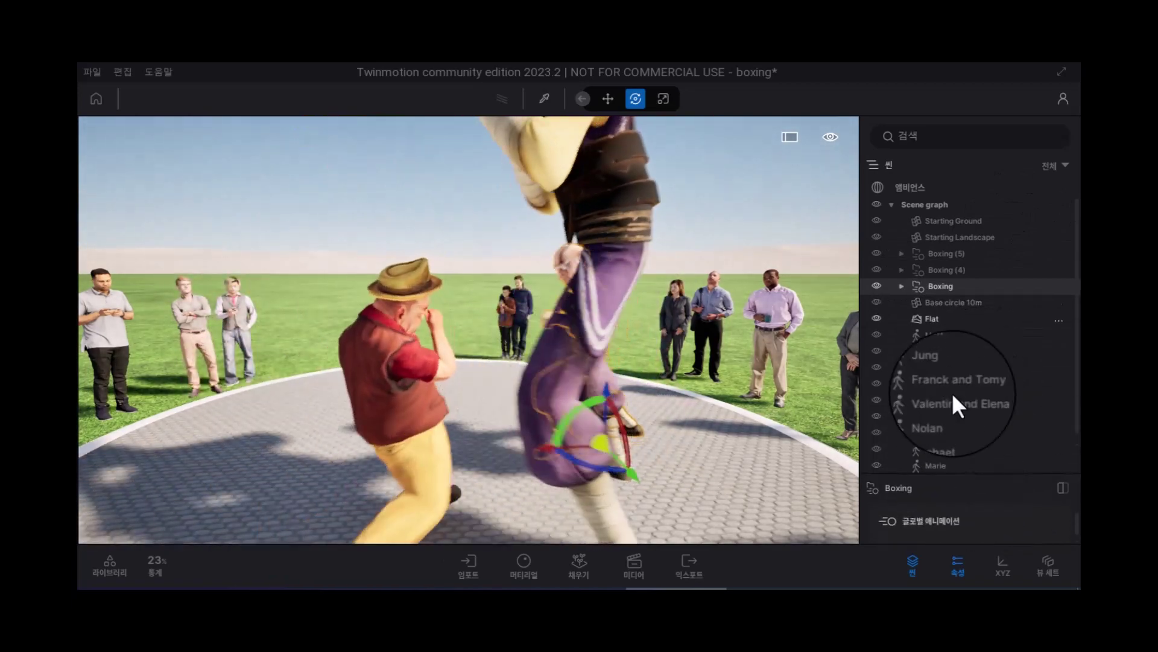
pyautogui.scroll(-3, 952, 392)
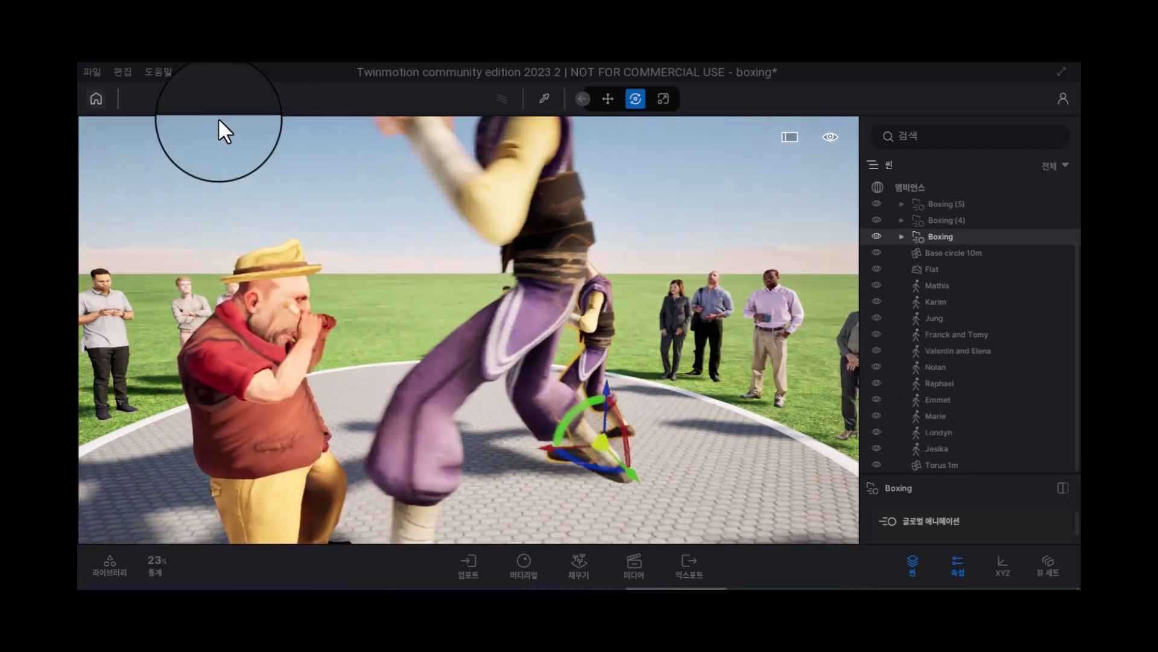
# Create a new scene without saving the changes to the boxing project
pyautogui.click(91, 72)
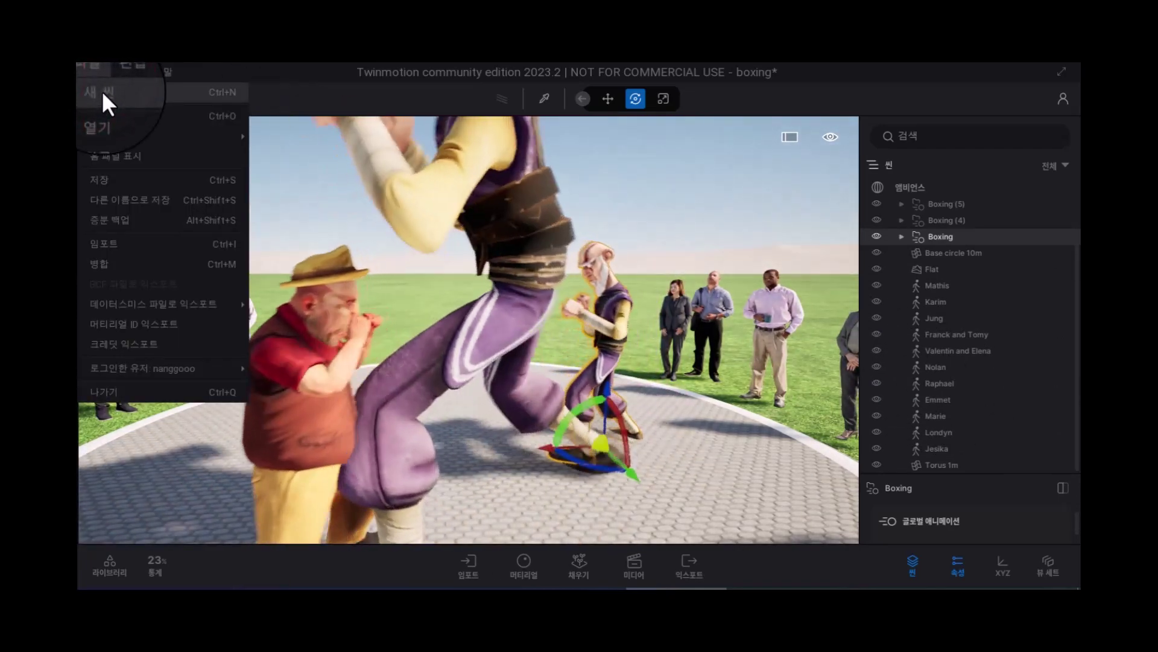
pyautogui.click(102, 90)
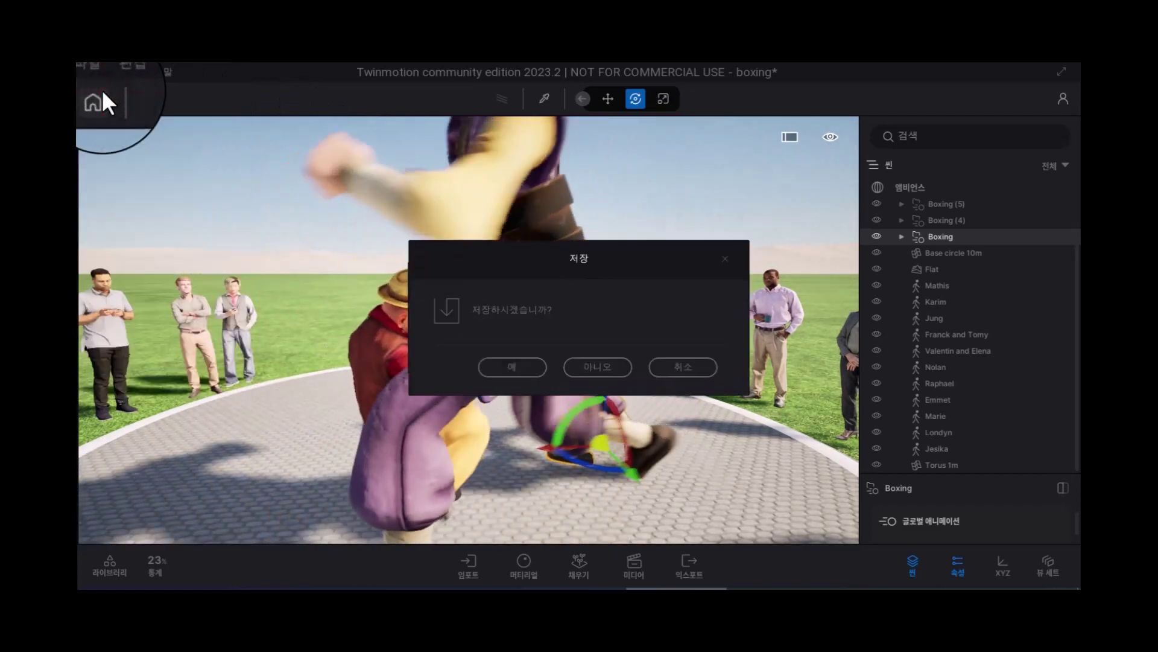
pyautogui.click(591, 371)
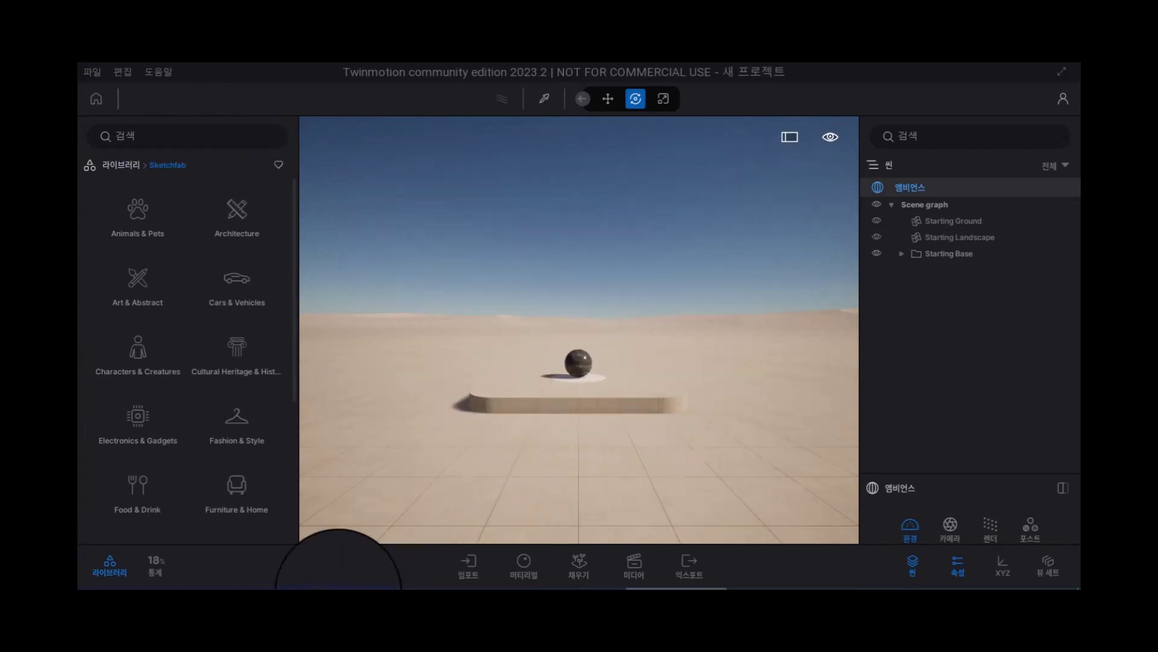
# Open the test1 folder in File Explorer and play the video 비디오1.mp4
pyautogui.click(299, 583)
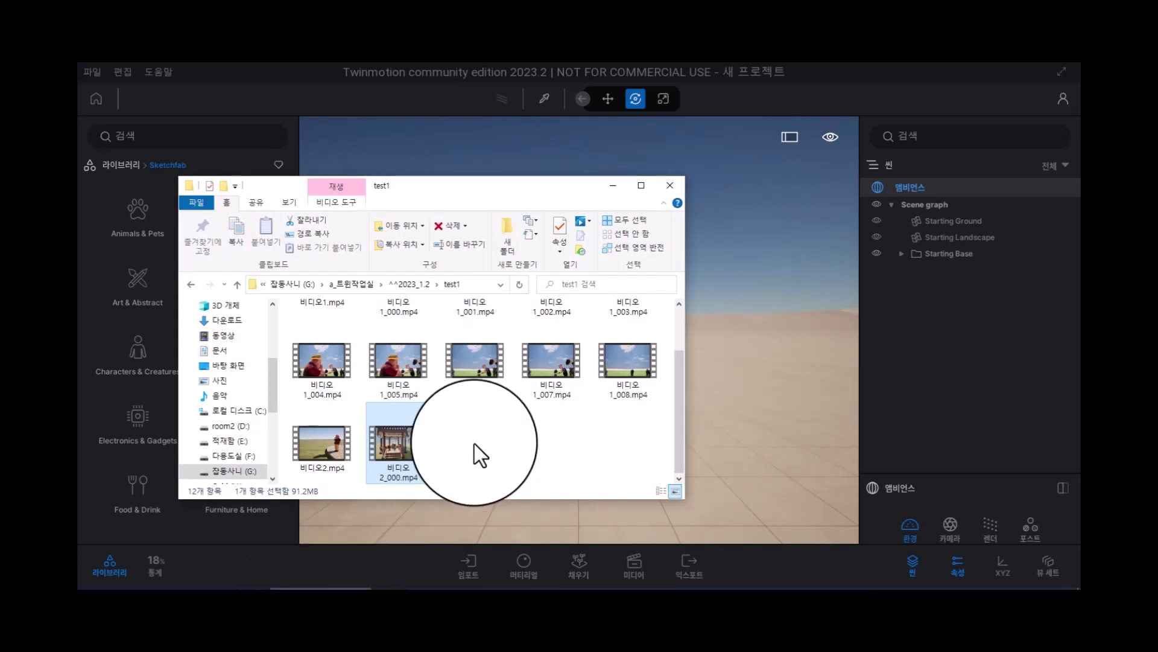
pyautogui.scroll(2, 475, 444)
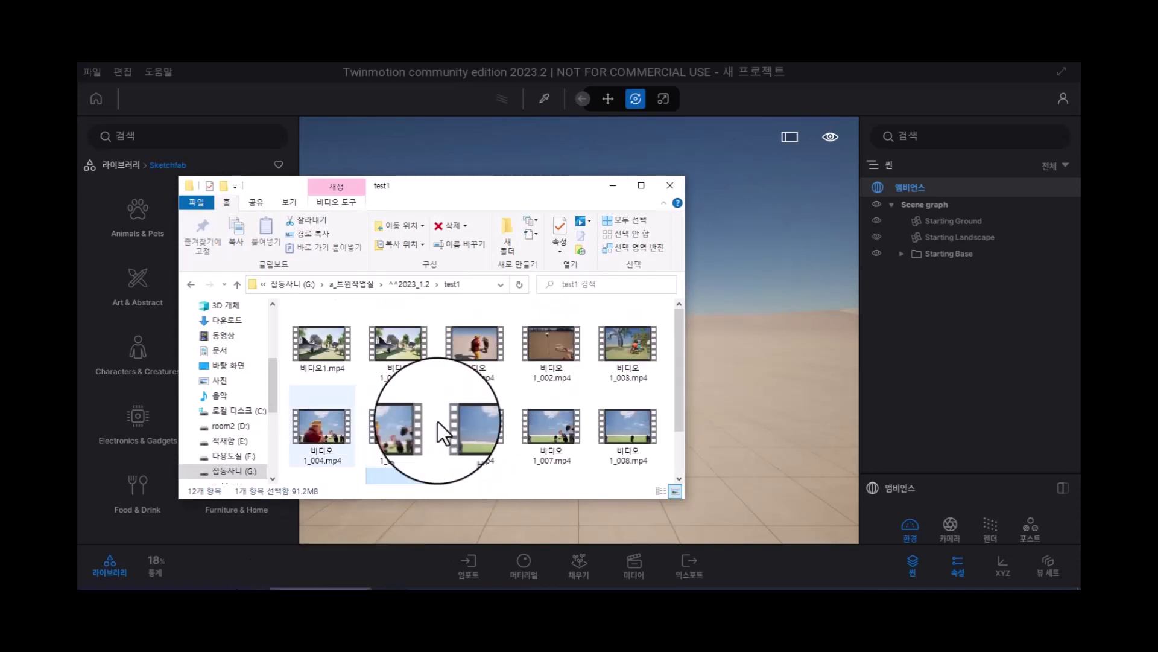
pyautogui.click(315, 347)
pyautogui.doubleClick(315, 346)
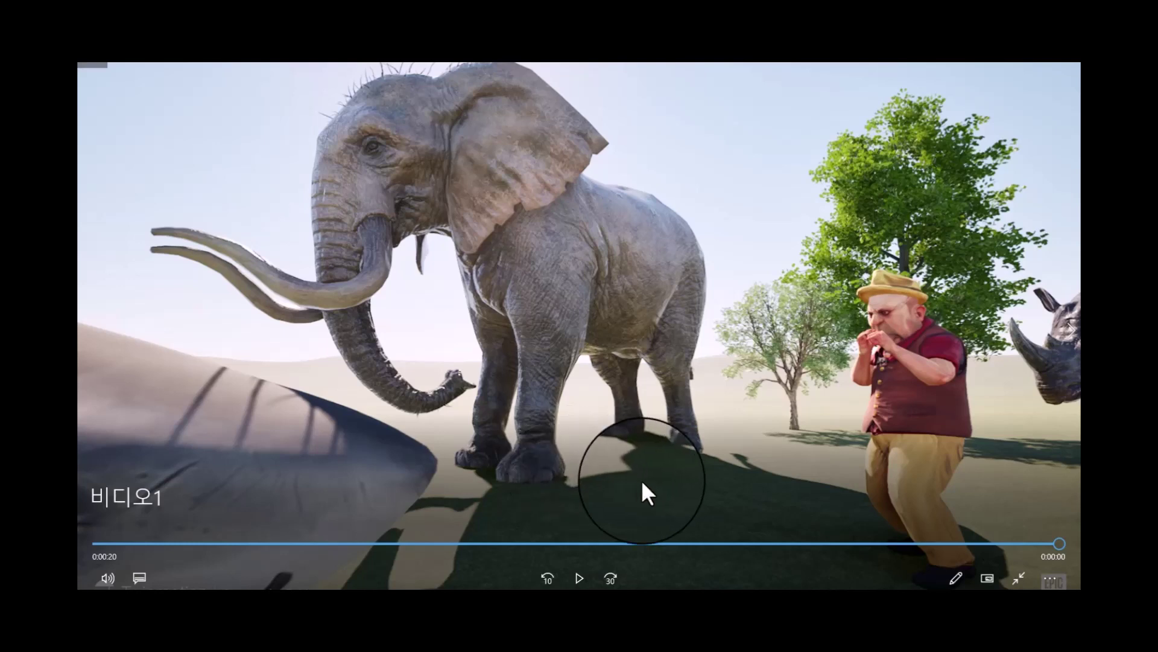
pyautogui.click(572, 573)
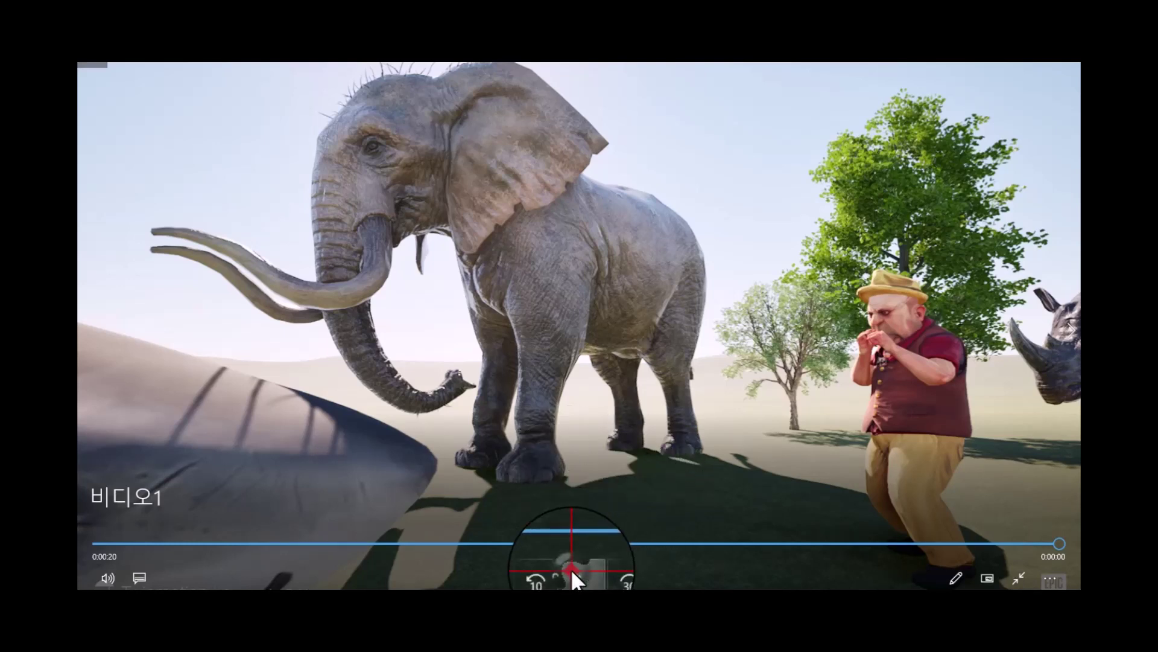
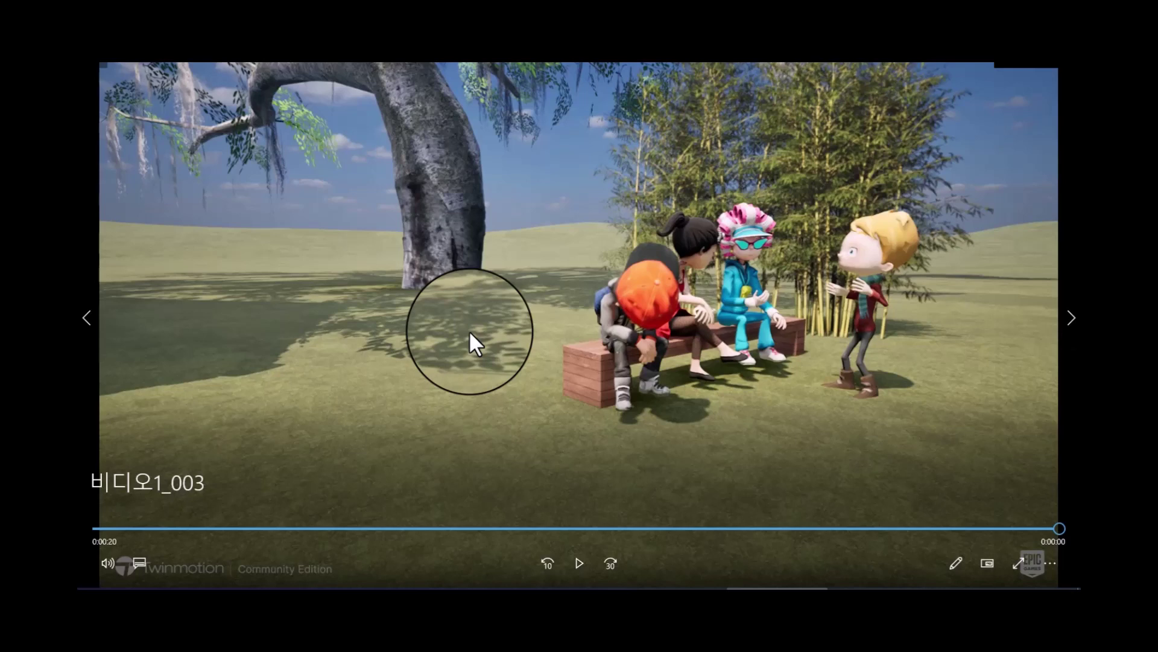
# Close the 비디오1_003 video and minimize the test1 folder window to return to the new scene
pyautogui.click(713, 389)
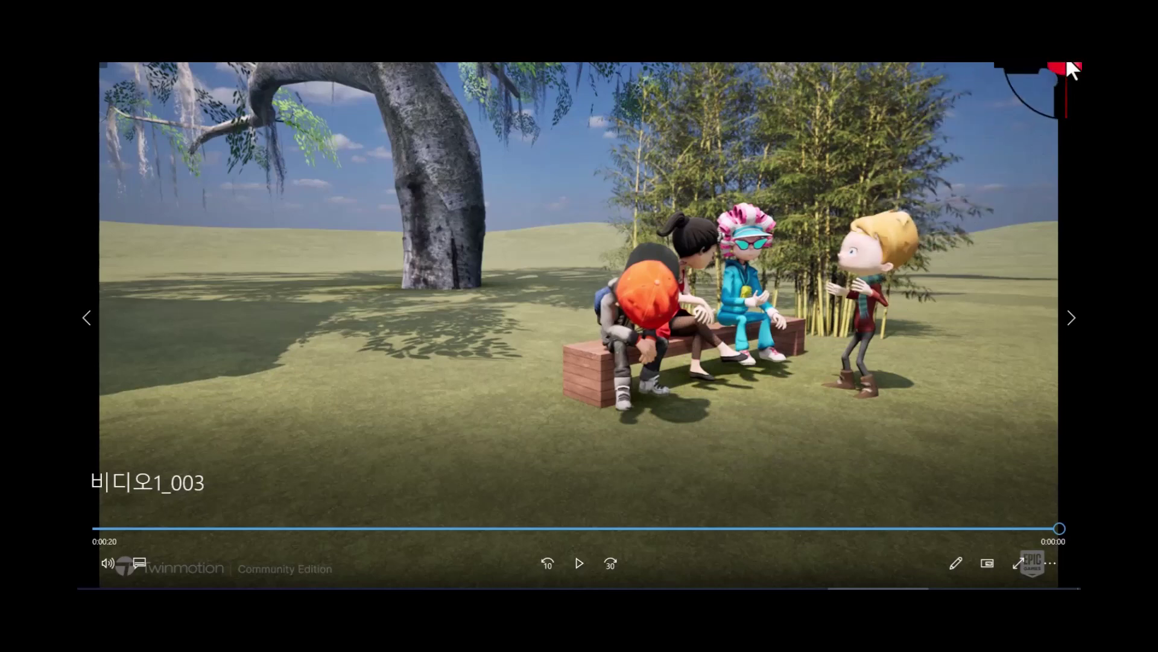
pyautogui.click(1067, 65)
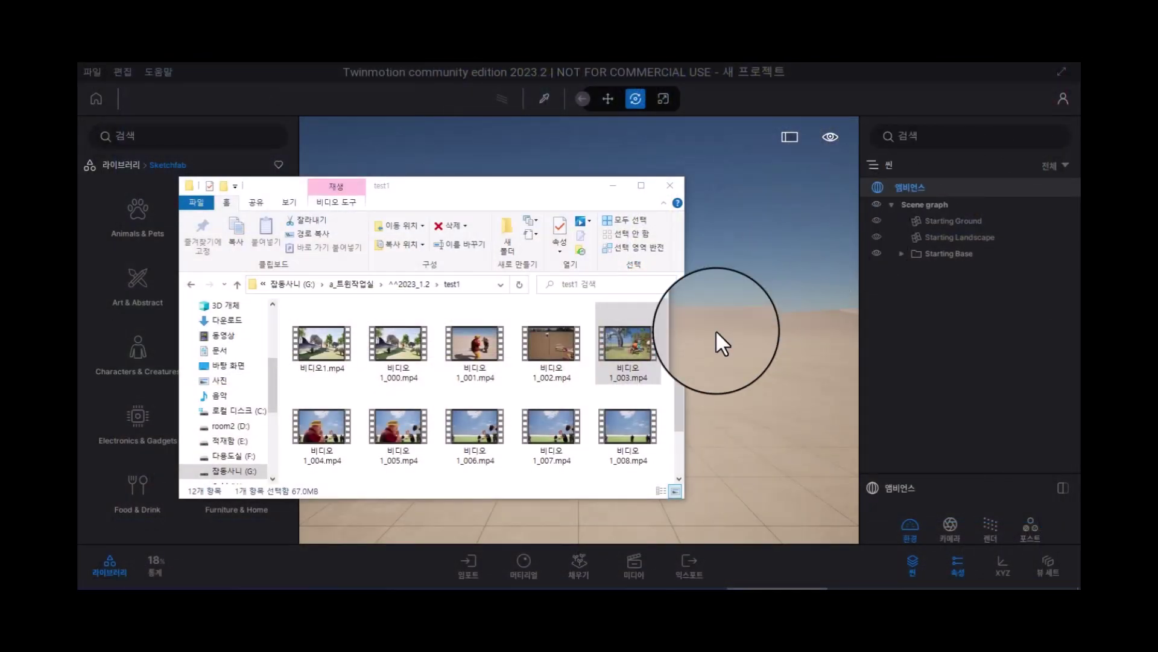
pyautogui.click(612, 186)
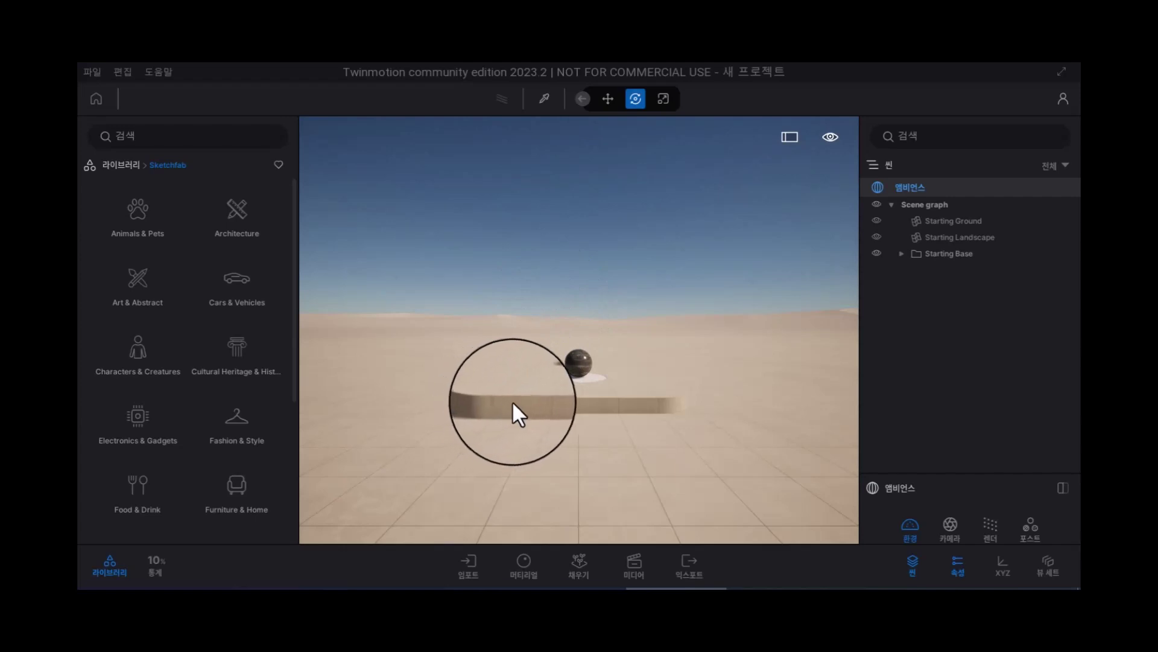
# Select the pedestal, hide the whole Starting Base folder in the scene list, and collapse the folder
pyautogui.rightClick(562, 392)
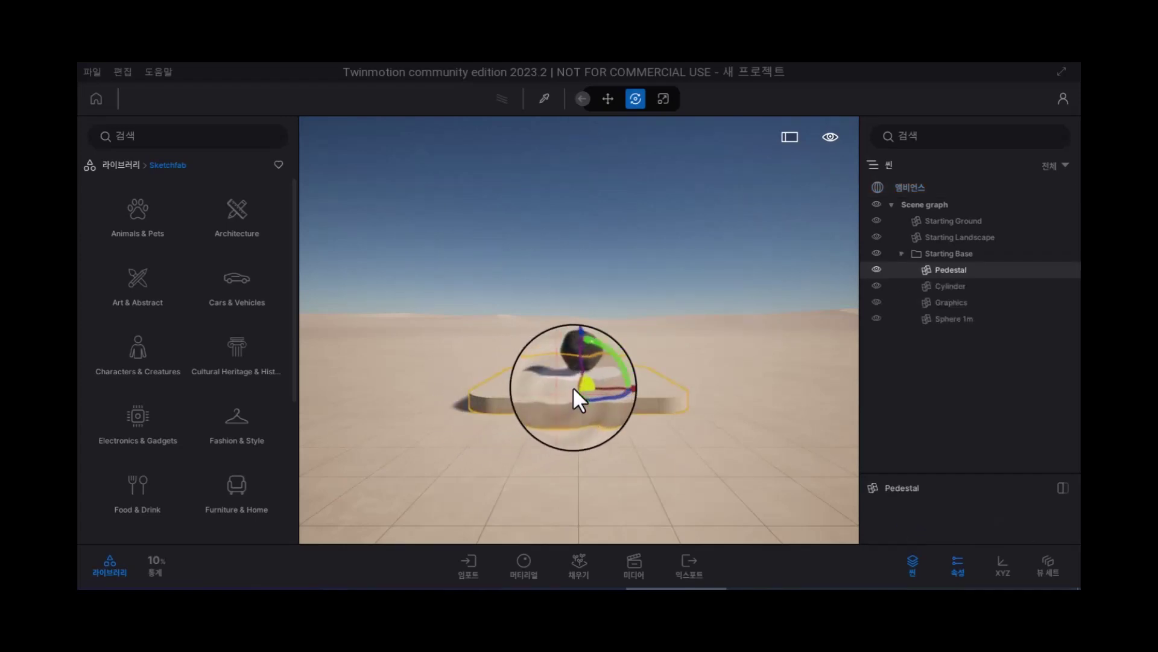
pyautogui.click(876, 250)
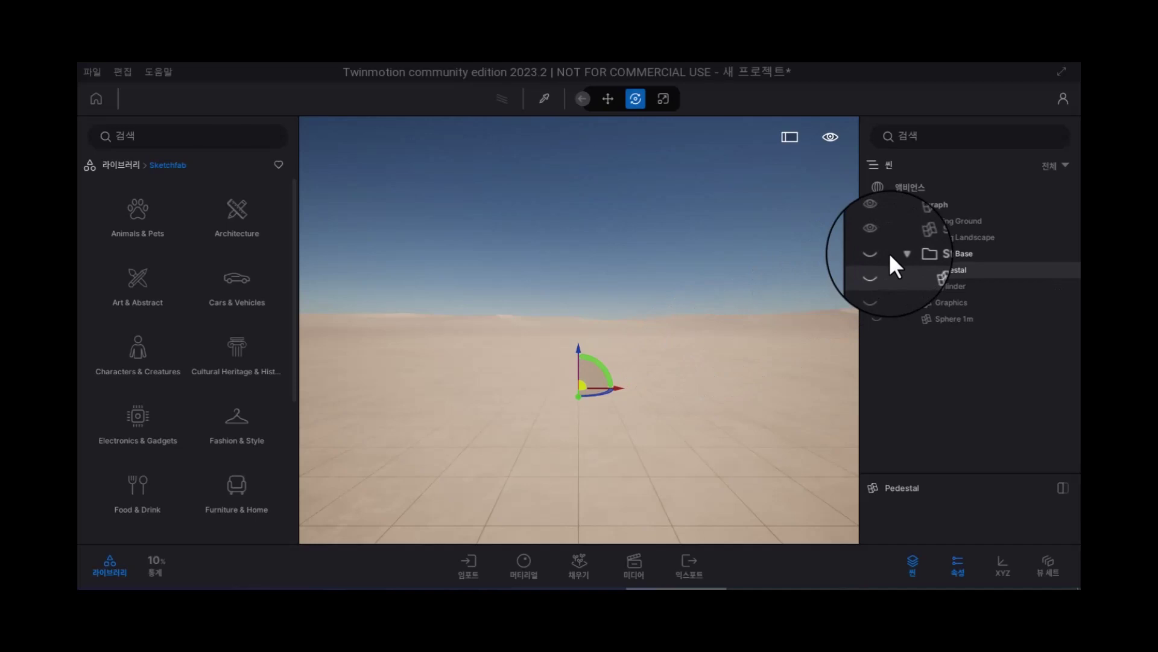
pyautogui.click(904, 252)
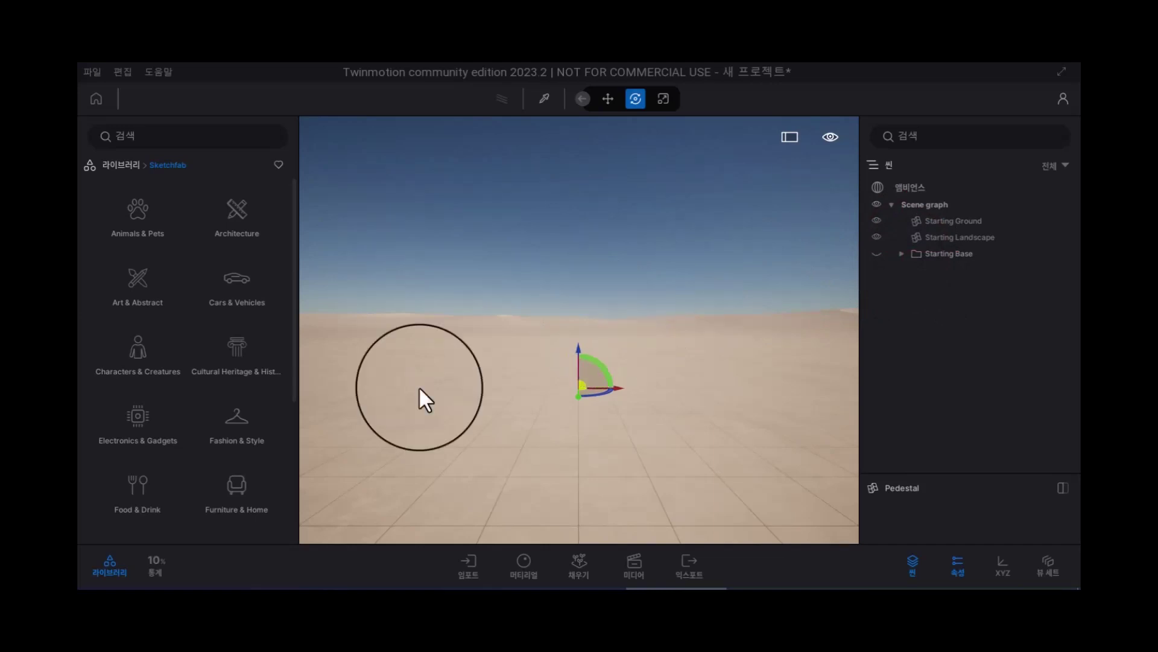
# View the library's root categories, open its Sketchfab category, and hide the library
pyautogui.click(118, 166)
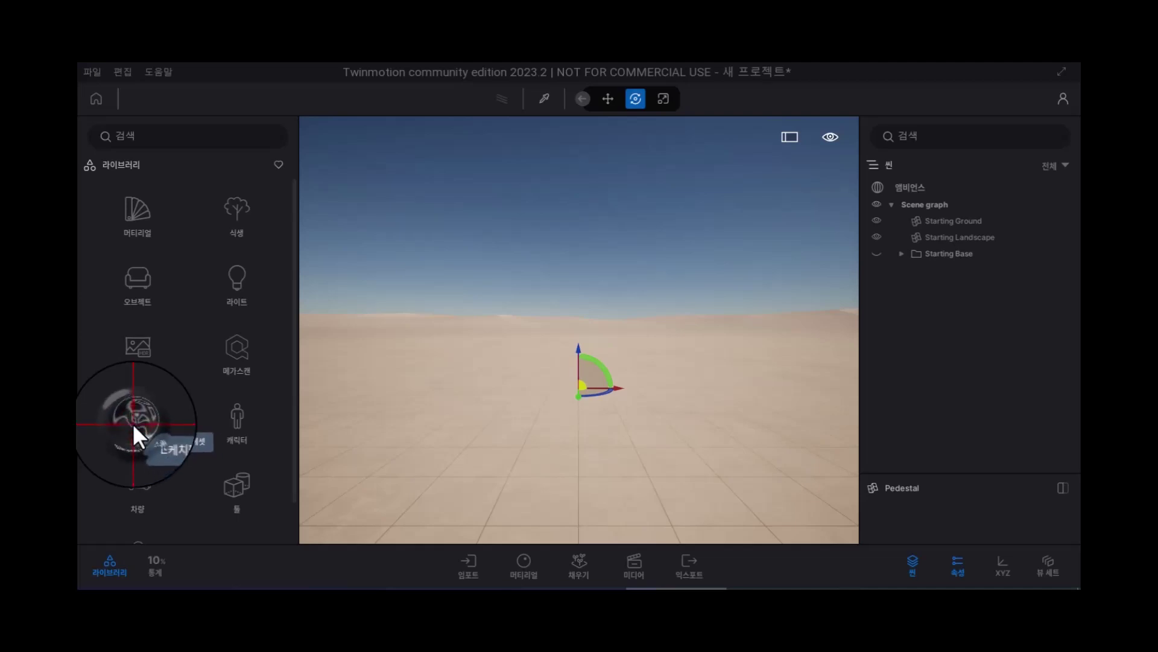
pyautogui.click(133, 423)
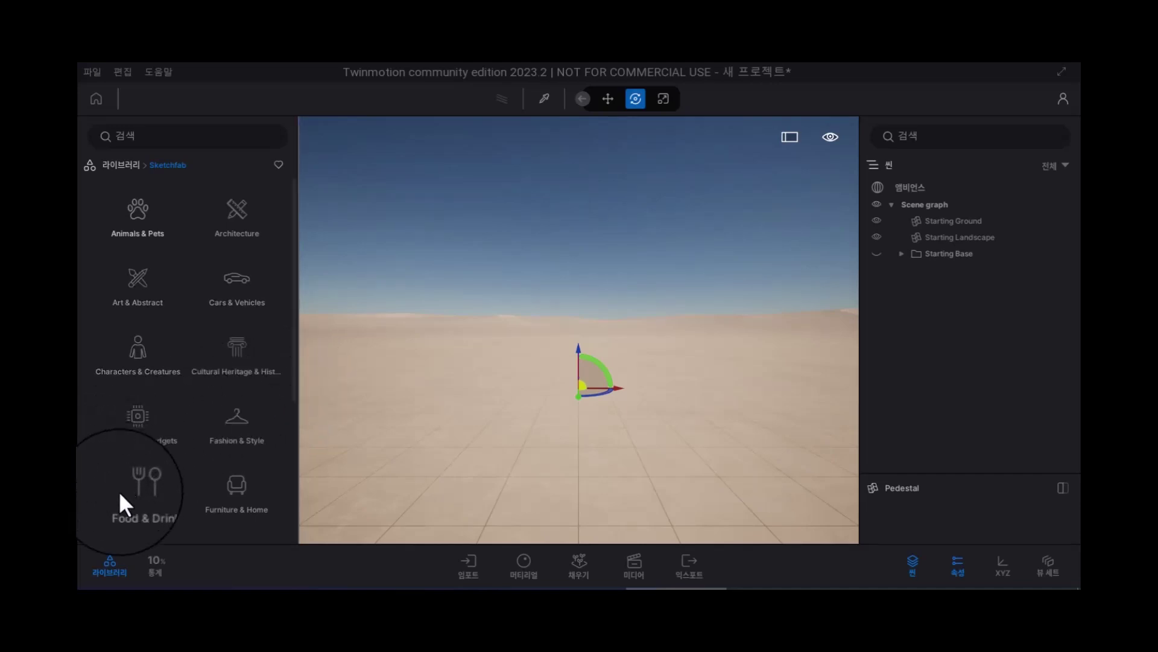
pyautogui.click(110, 567)
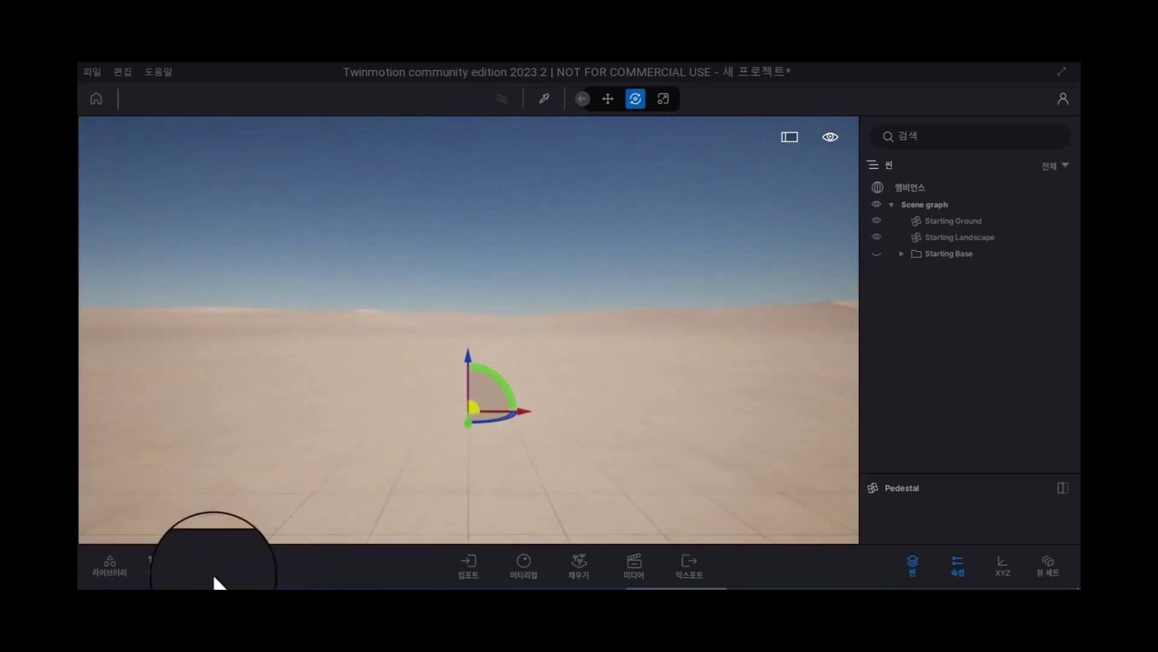
# Switch to the browser and bring up the Sketchfab page with the "animation" model search
pyautogui.moveTo(567, 573)
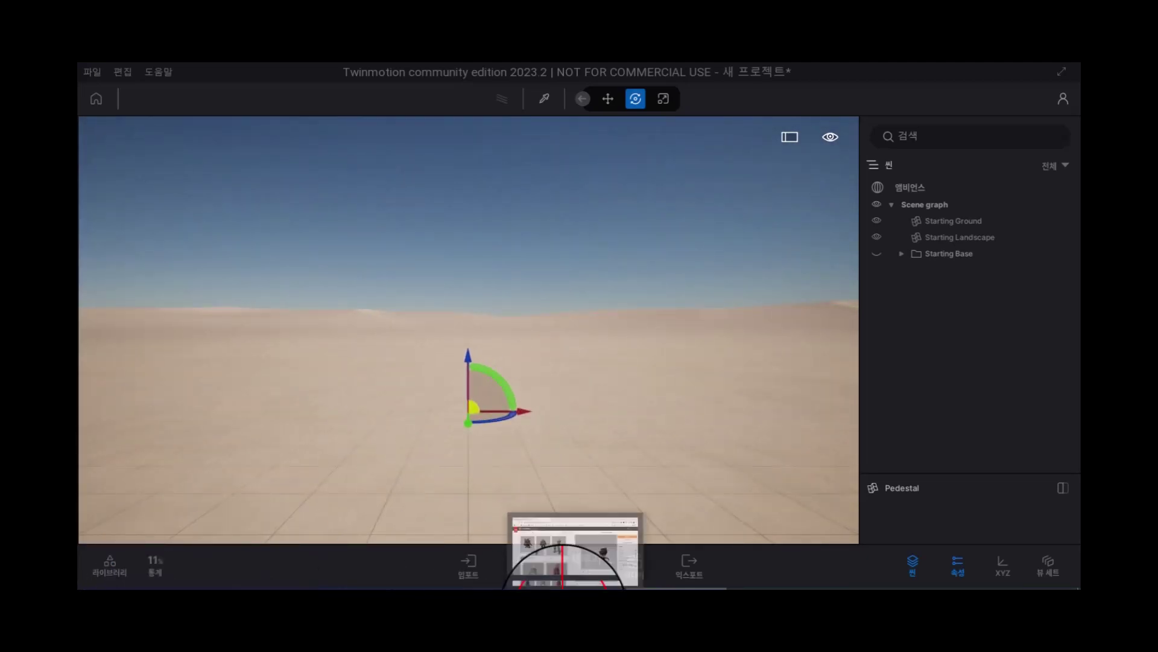
pyautogui.click(570, 552)
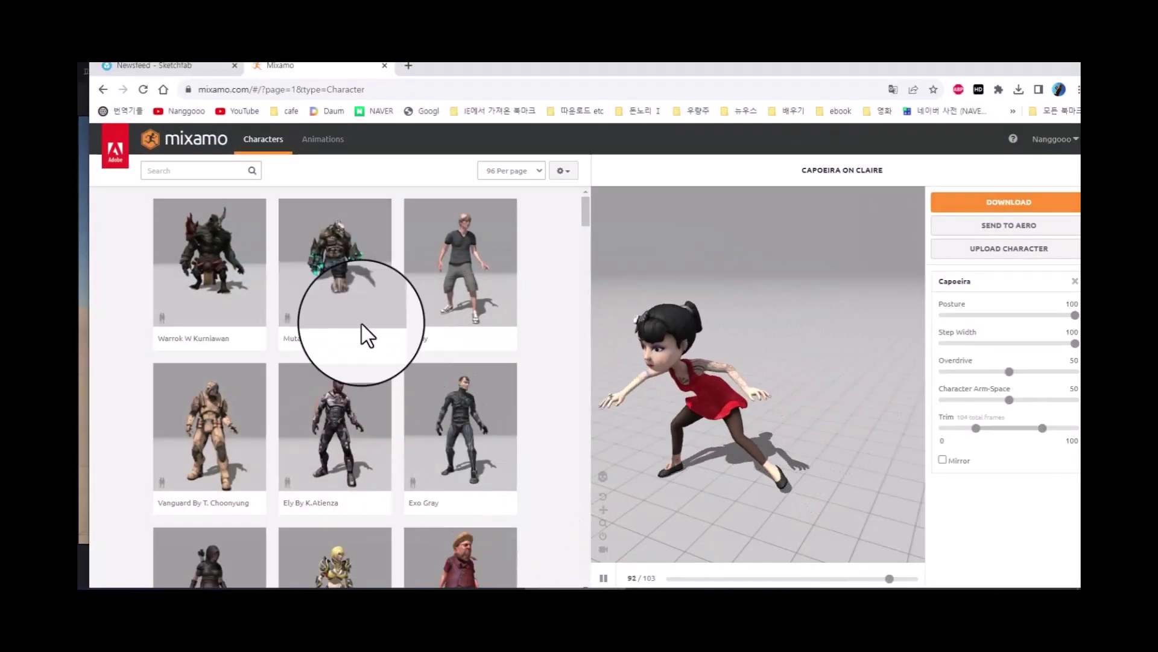
pyautogui.click(175, 65)
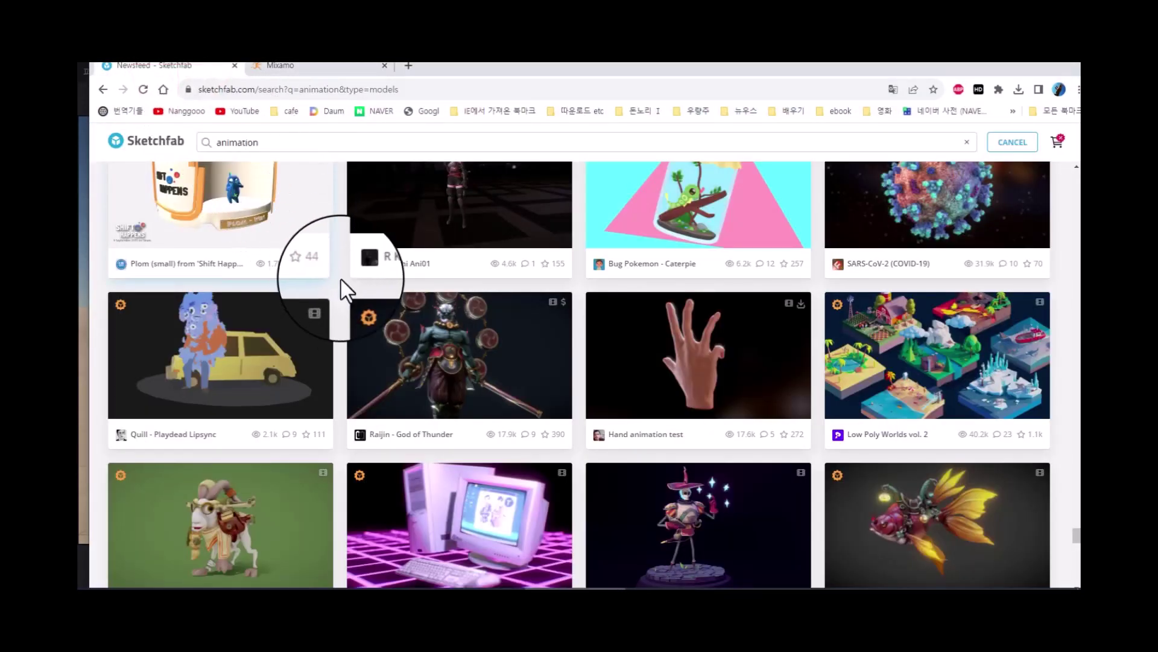
# Browse the Sketchfab "animation" search results to examine the variety of animated models on offer
pyautogui.scroll(15, 360, 307)
pyautogui.scroll(8, 361, 307)
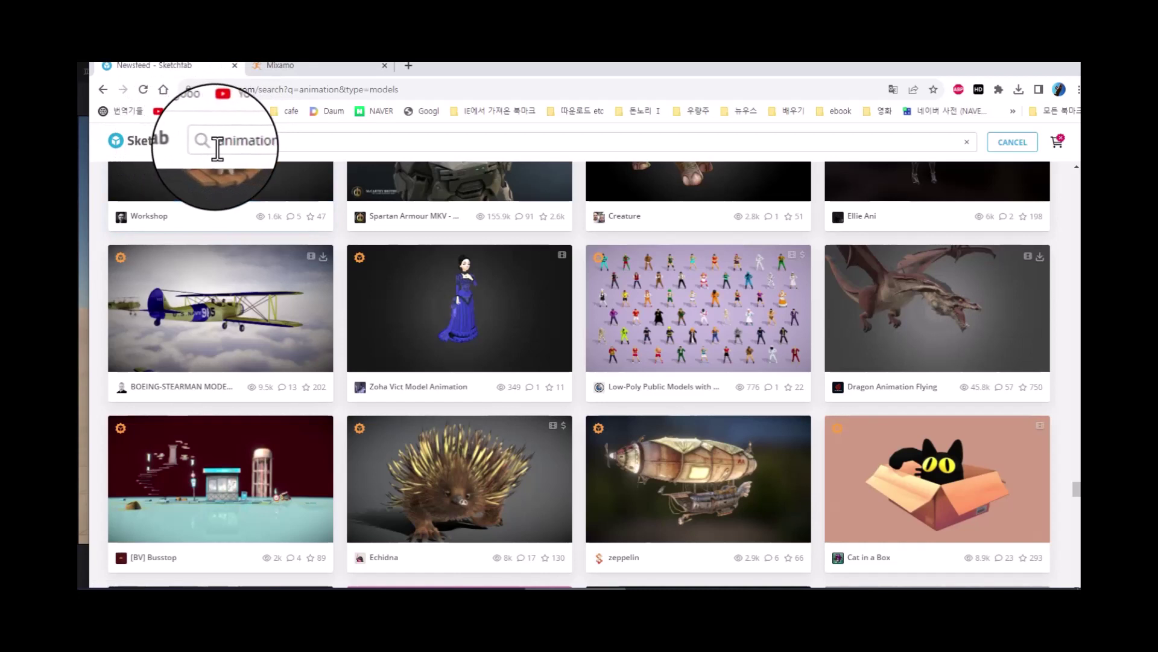
pyautogui.click(279, 145)
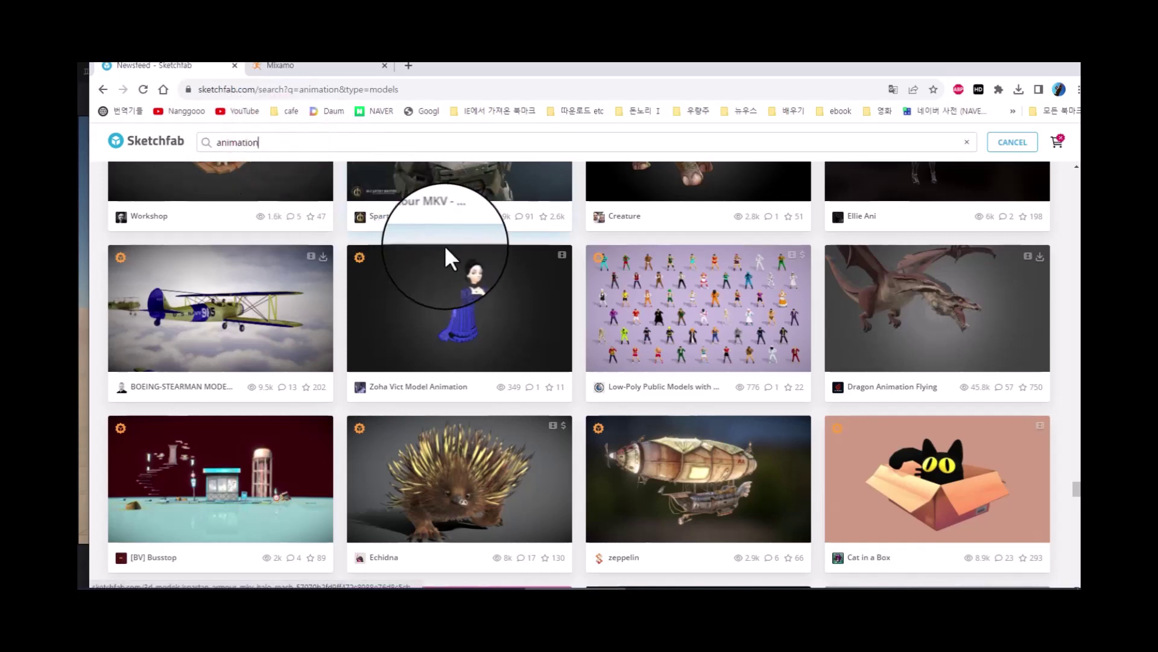
pyautogui.scroll(-3, 444, 259)
pyautogui.scroll(-15, 446, 260)
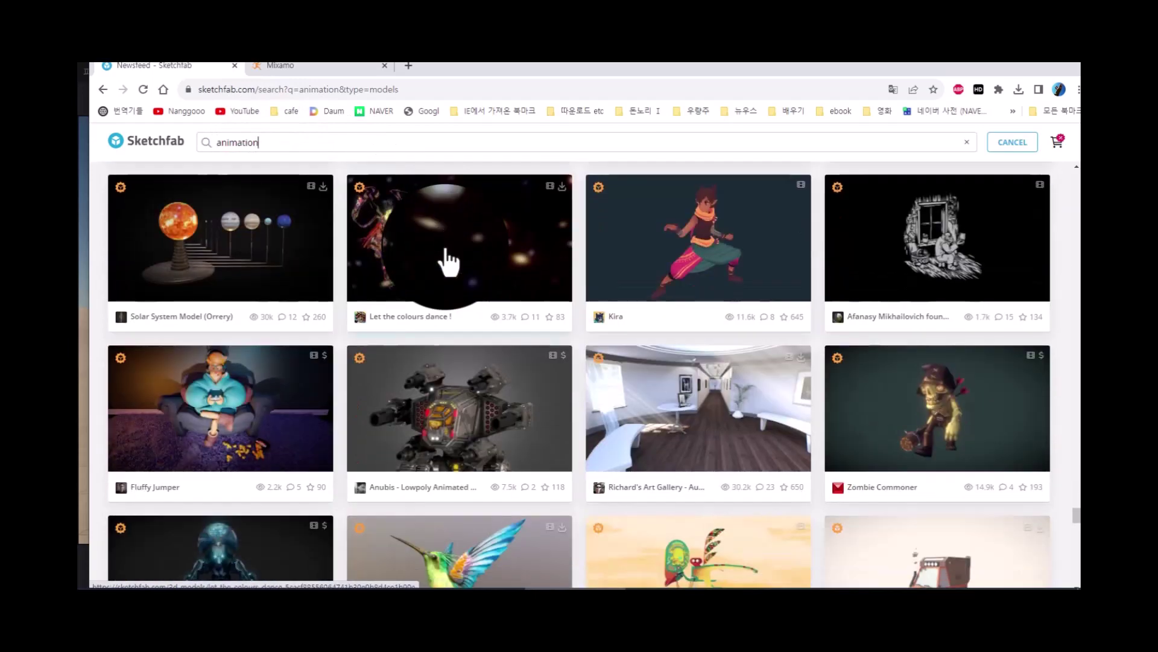
pyautogui.scroll(10, 540, 334)
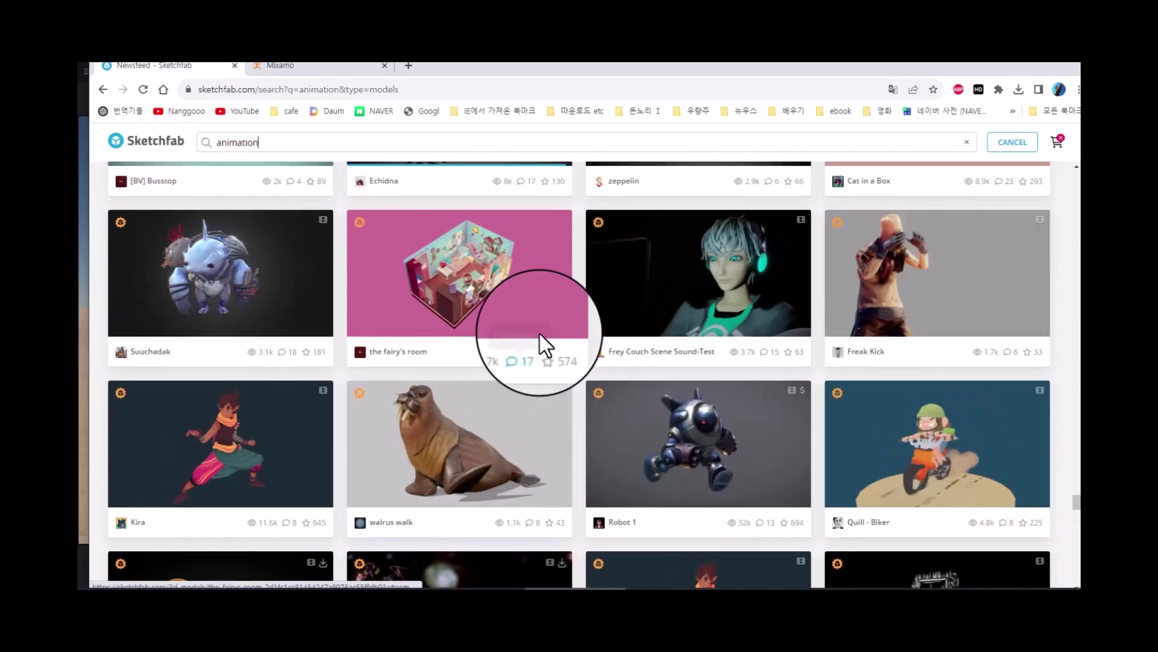
pyautogui.scroll(12, 541, 334)
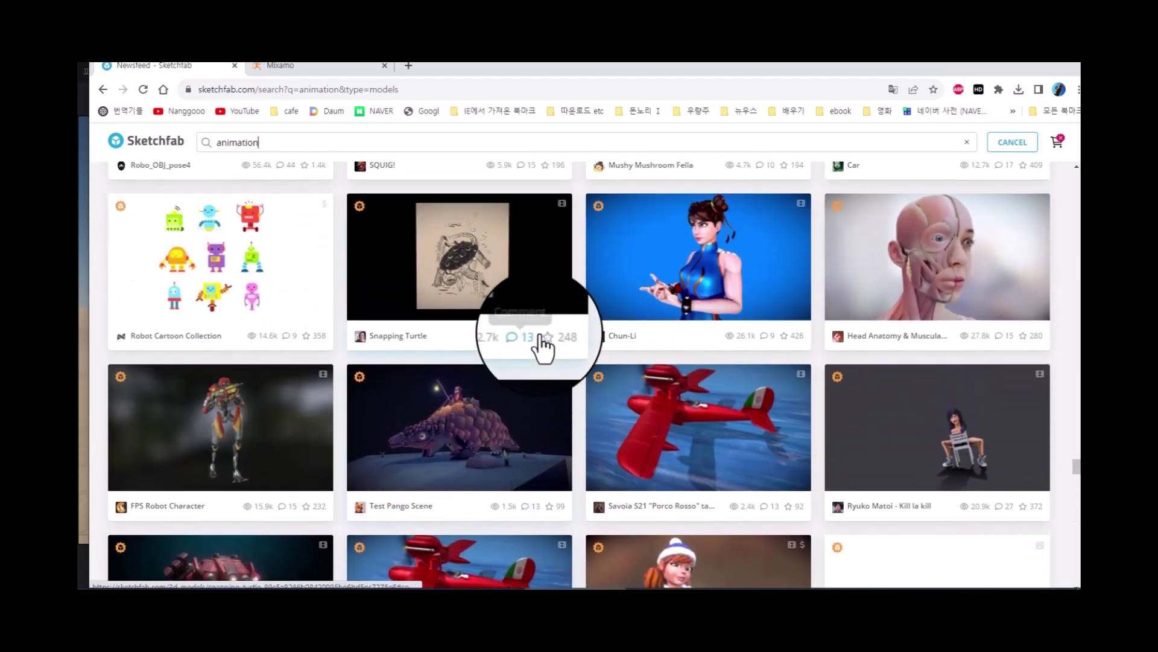
pyautogui.scroll(12, 541, 347)
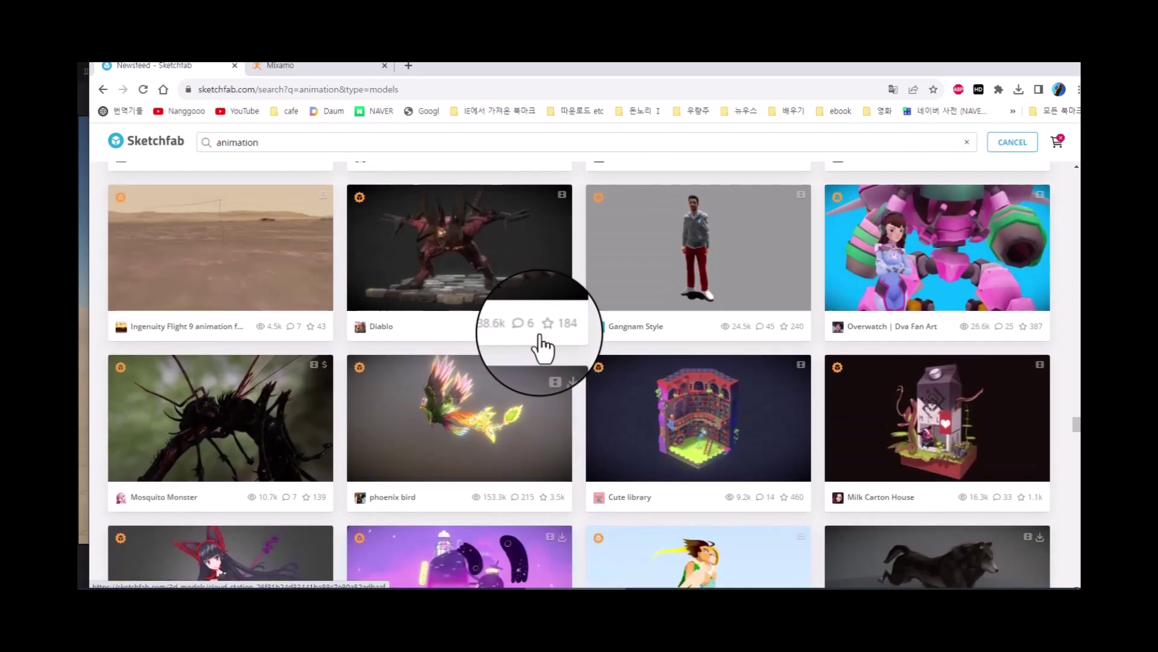
pyautogui.scroll(12, 541, 347)
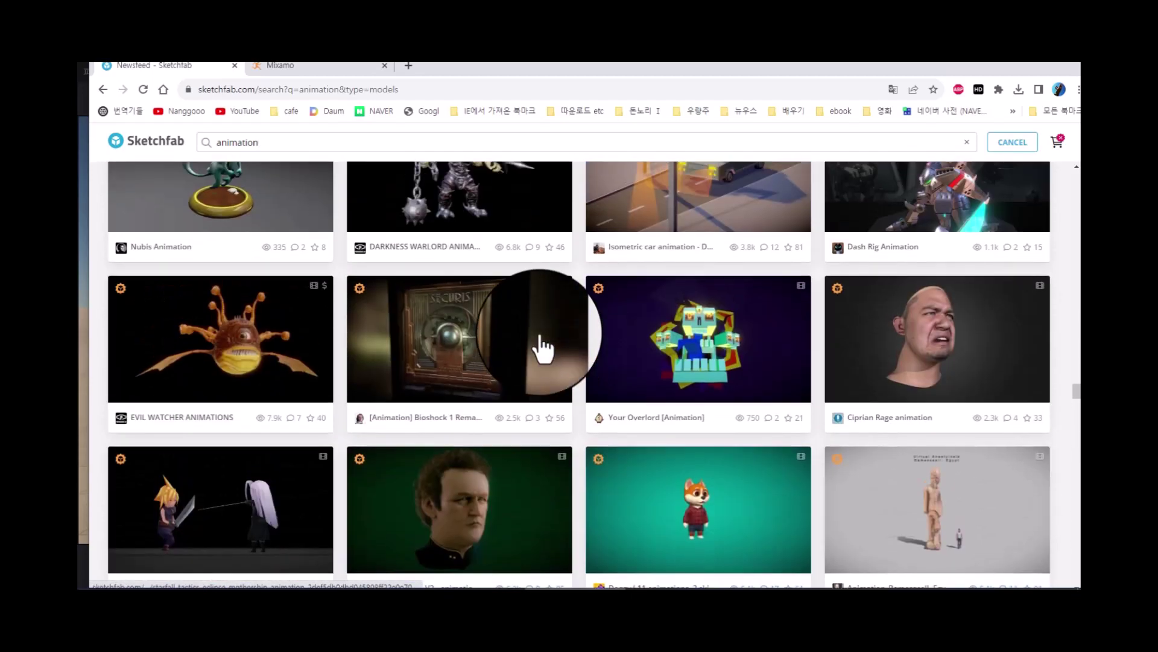
pyautogui.scroll(10, 540, 334)
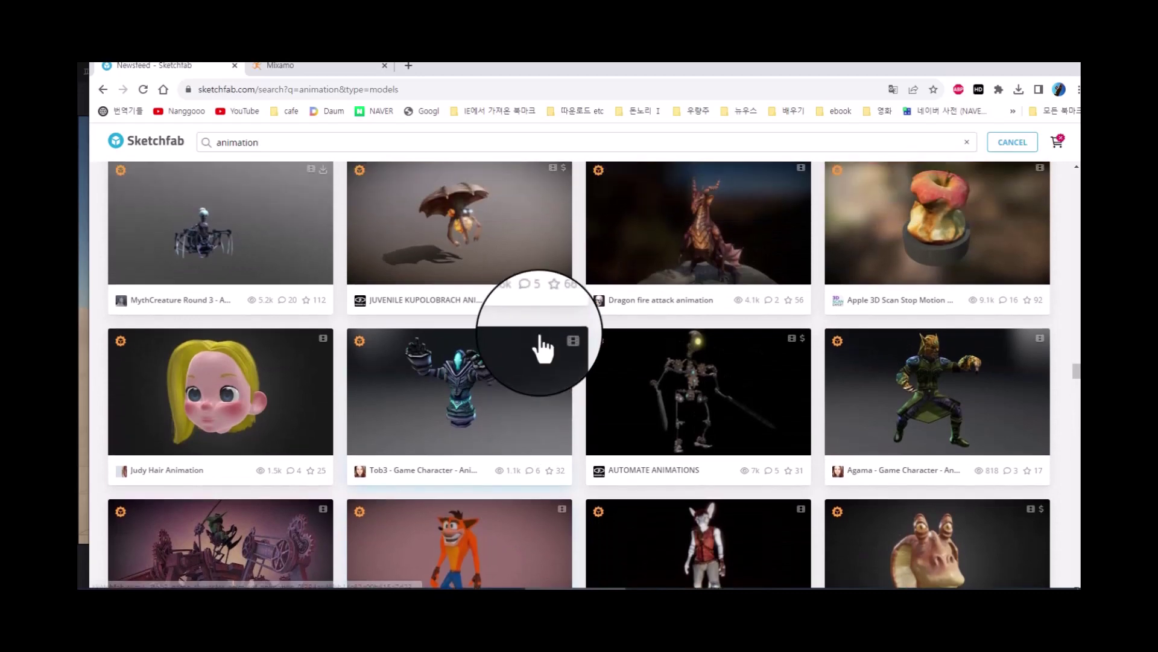
pyautogui.scroll(11, 541, 347)
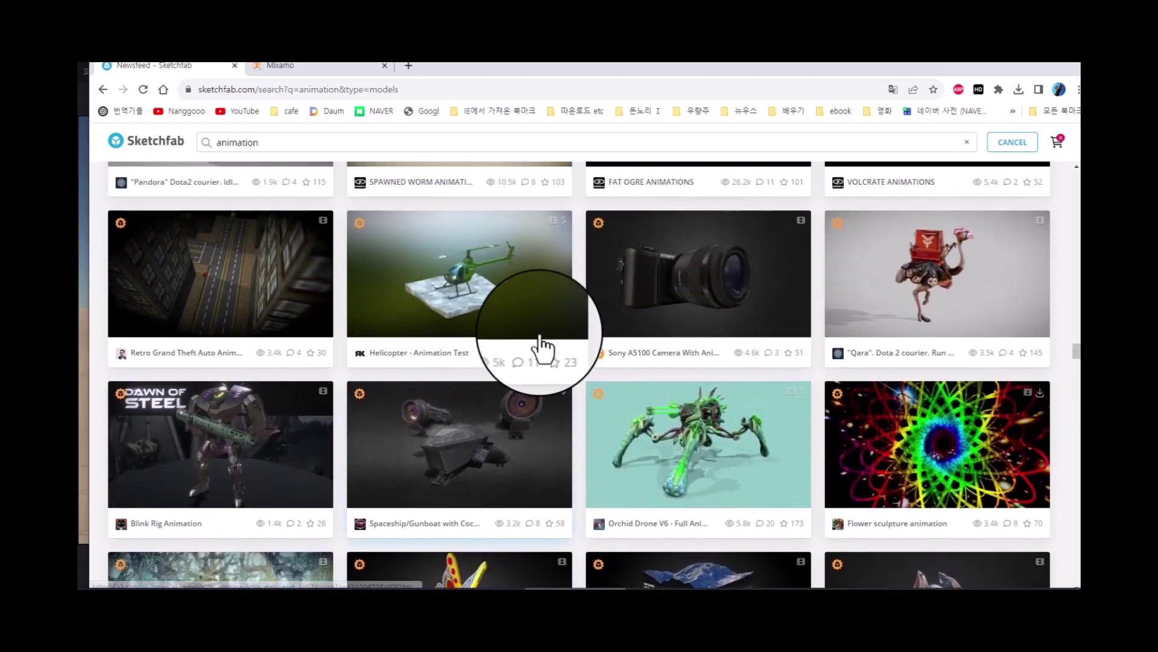
pyautogui.scroll(10, 541, 347)
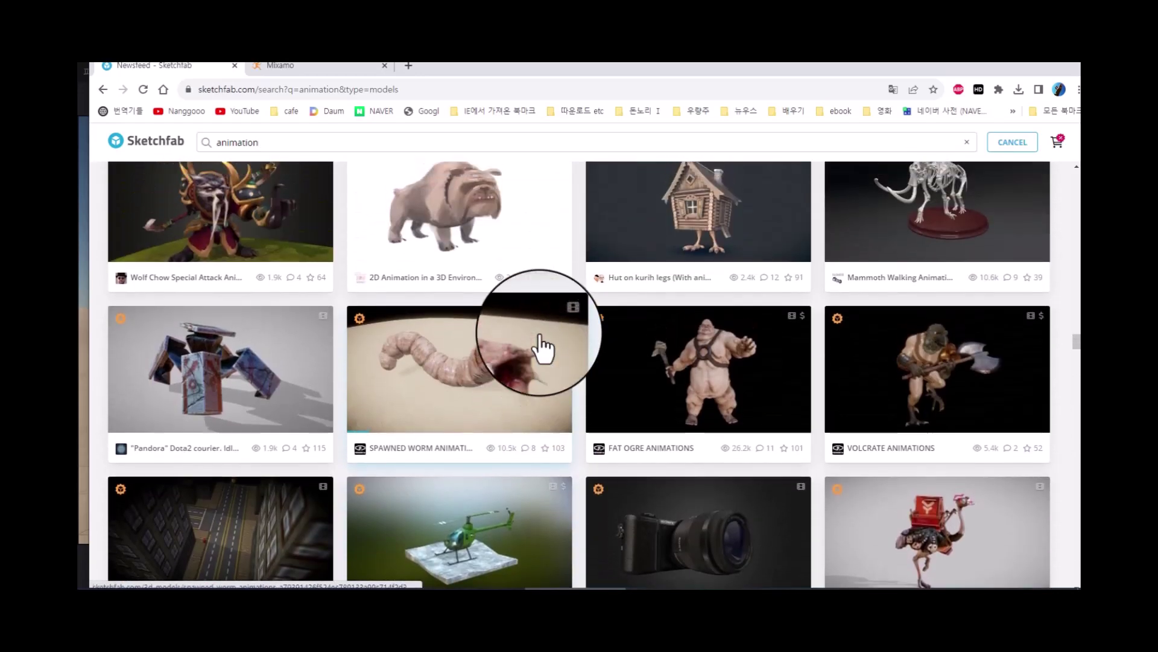
pyautogui.scroll(7, 541, 347)
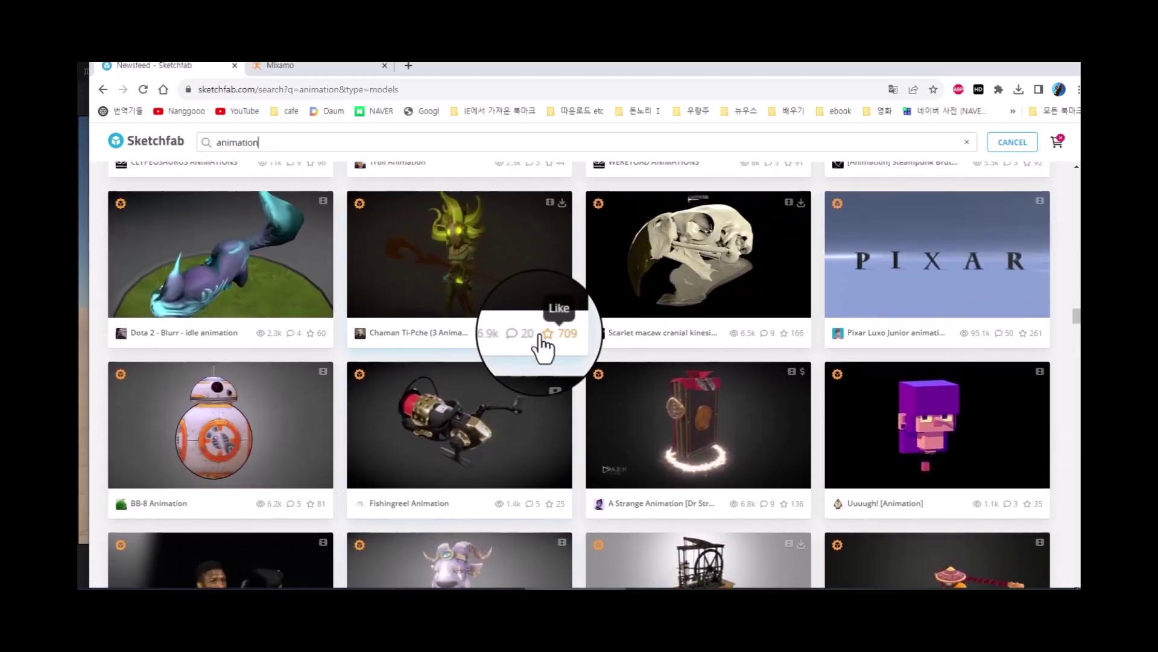
pyautogui.scroll(5, 542, 347)
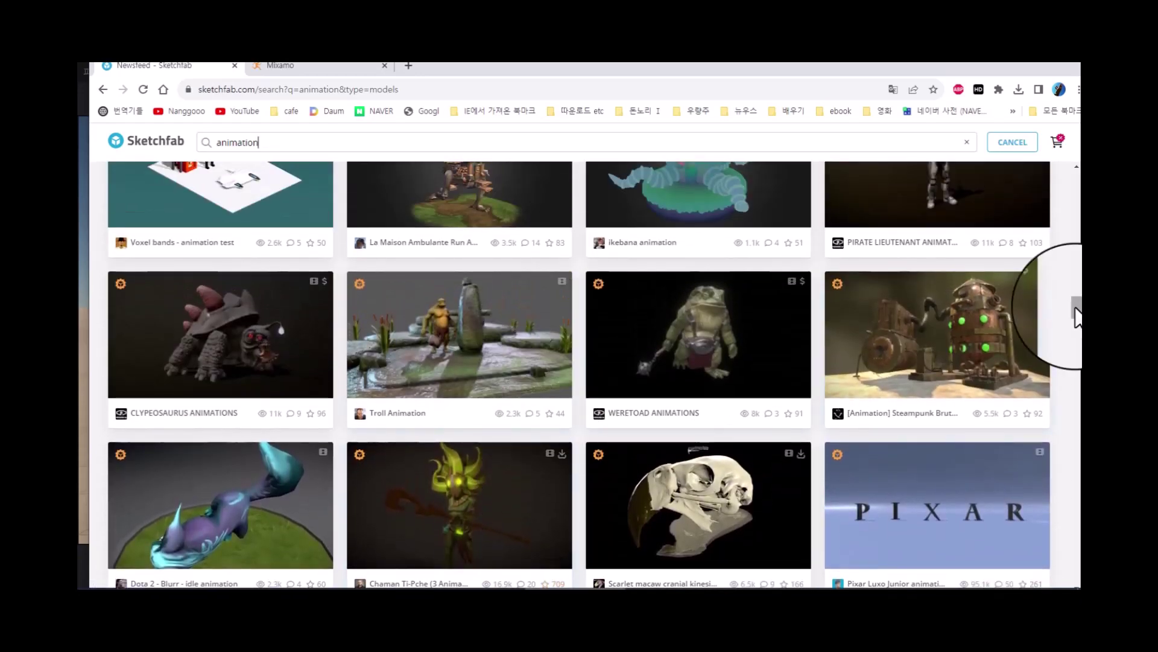
# Return to the start of the results, view the store model "[Animation] Human Heart", and close its preview
pyautogui.moveTo(1076, 314); pyautogui.dragTo(1075, 181)
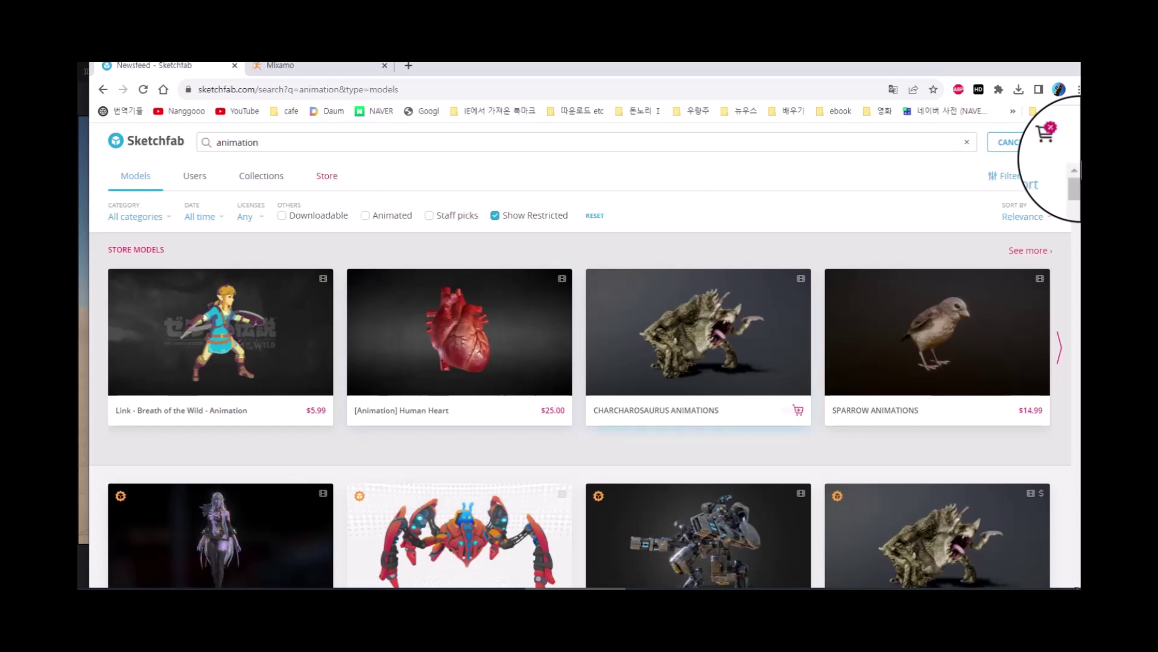
pyautogui.click(459, 367)
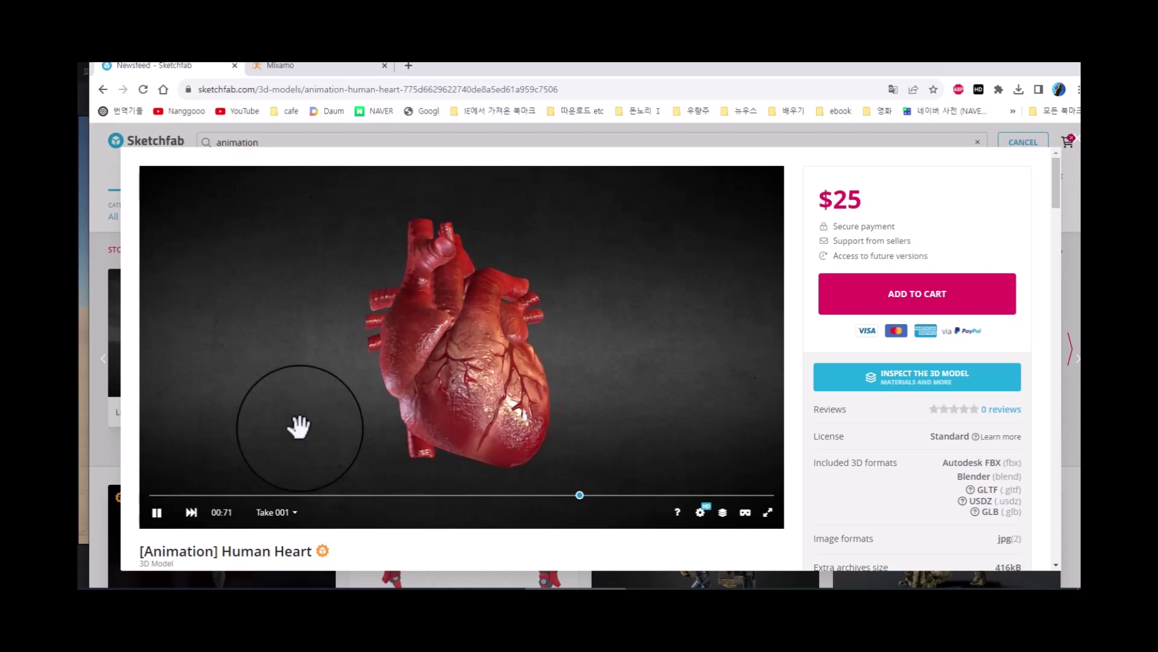
pyautogui.click(97, 448)
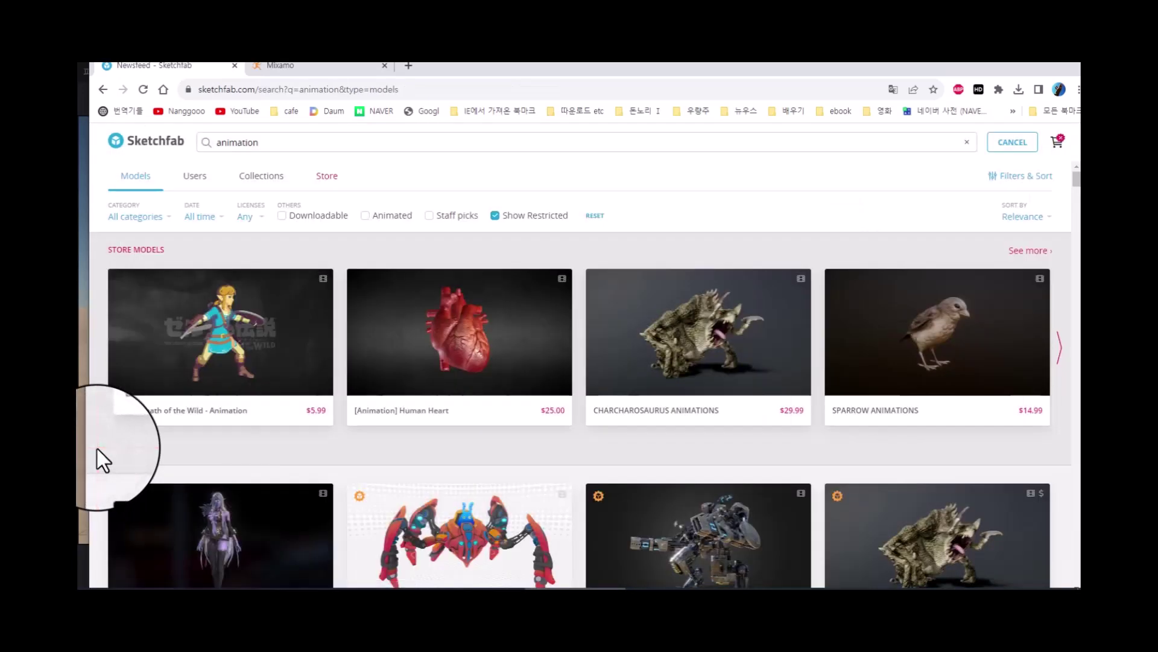
# Look through the first regular results and check the 3D model download option on the Black Dragon with Idle model
pyautogui.scroll(-4, 464, 387)
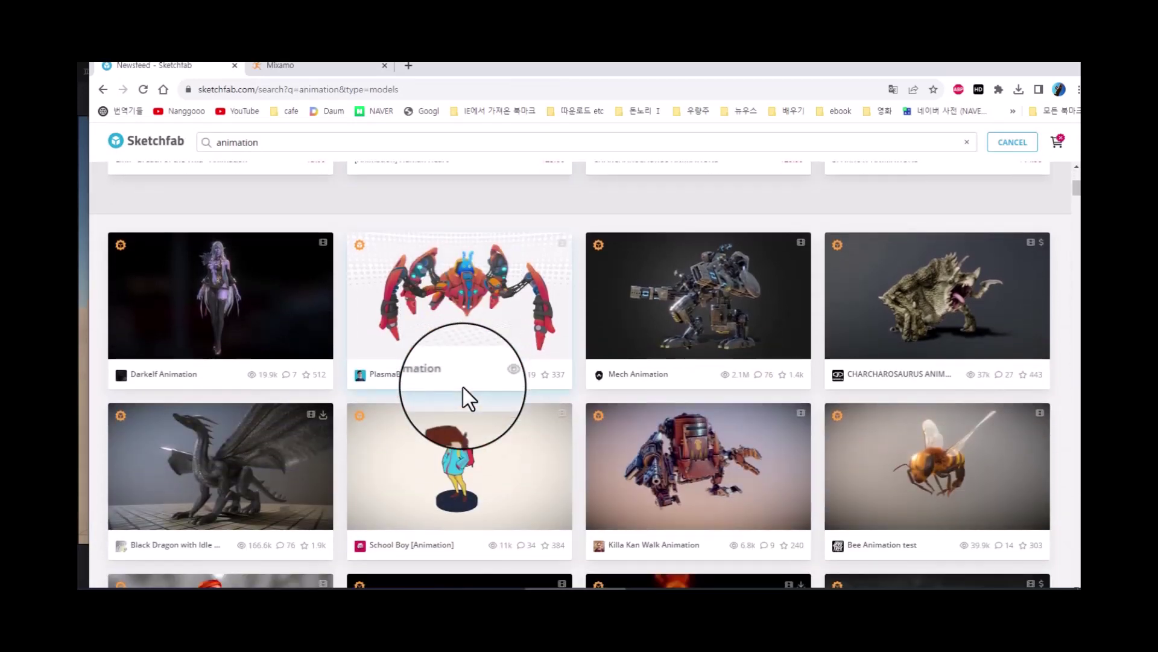
pyautogui.scroll(-2, 463, 387)
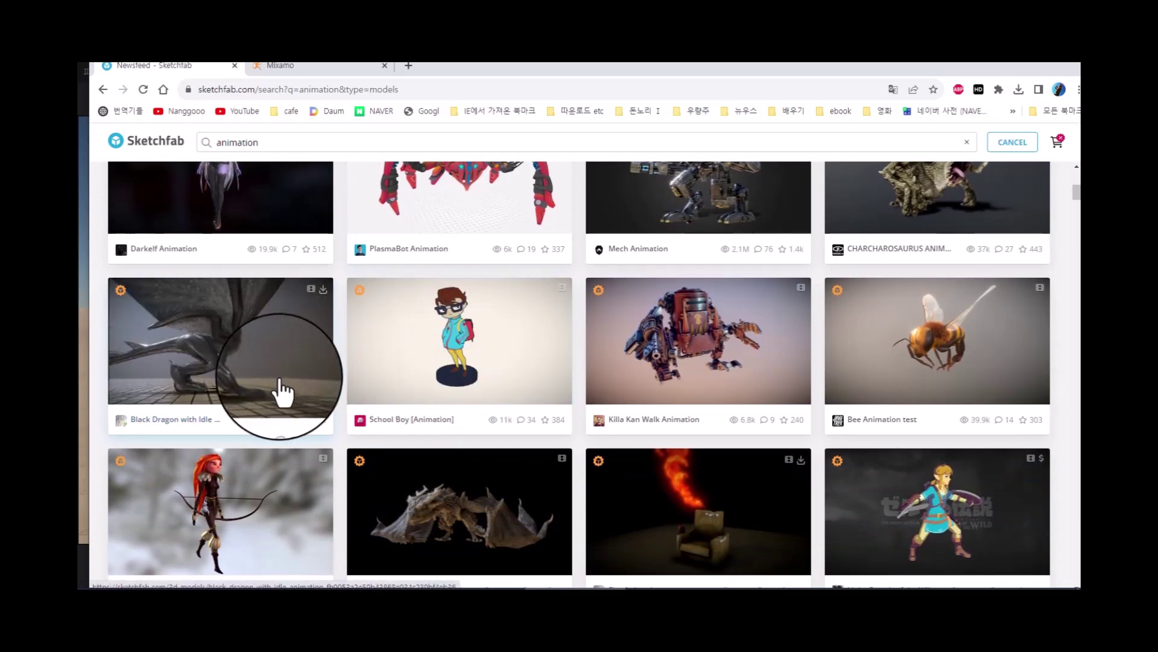
pyautogui.scroll(-4, 281, 392)
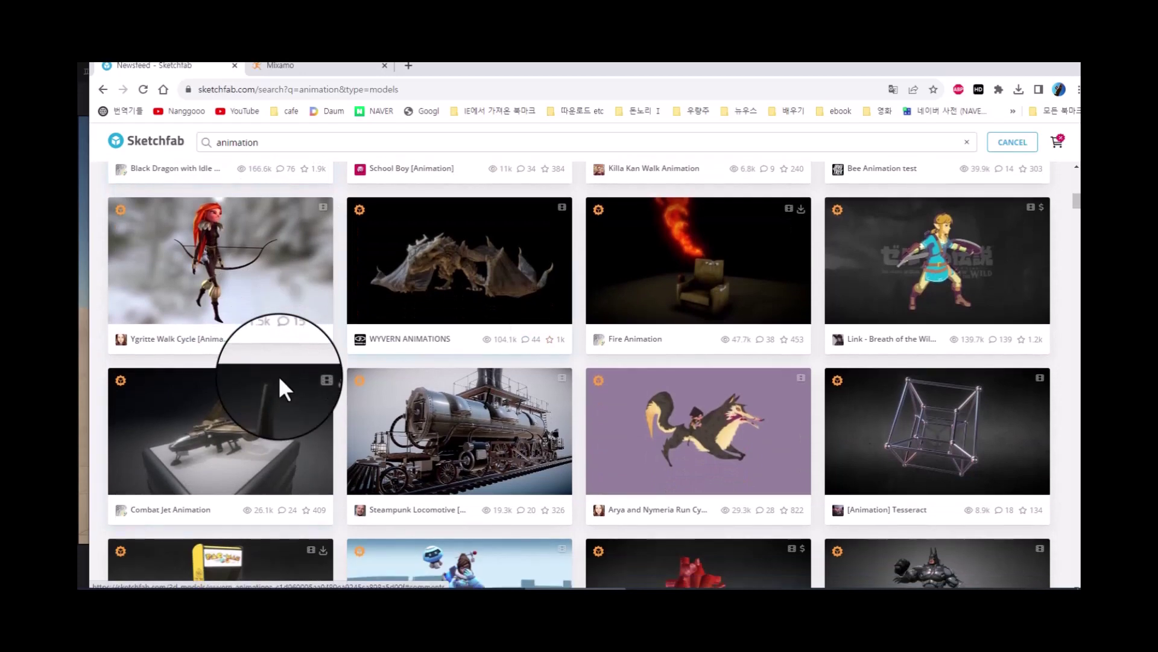
pyautogui.scroll(5, 287, 381)
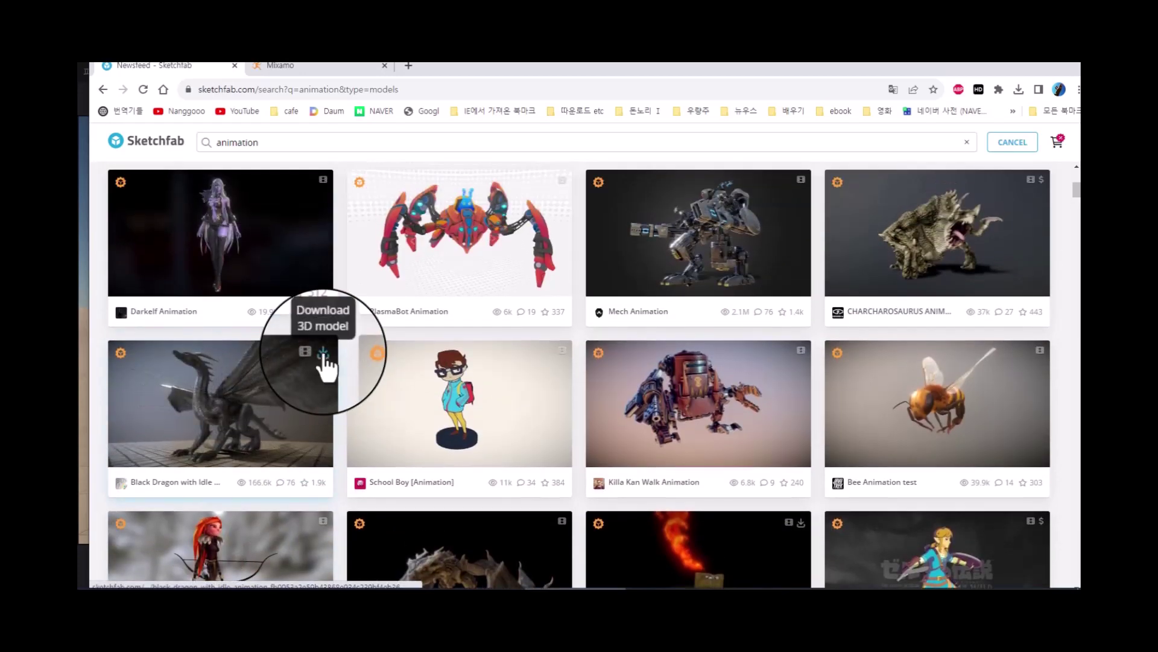
pyautogui.click(324, 356)
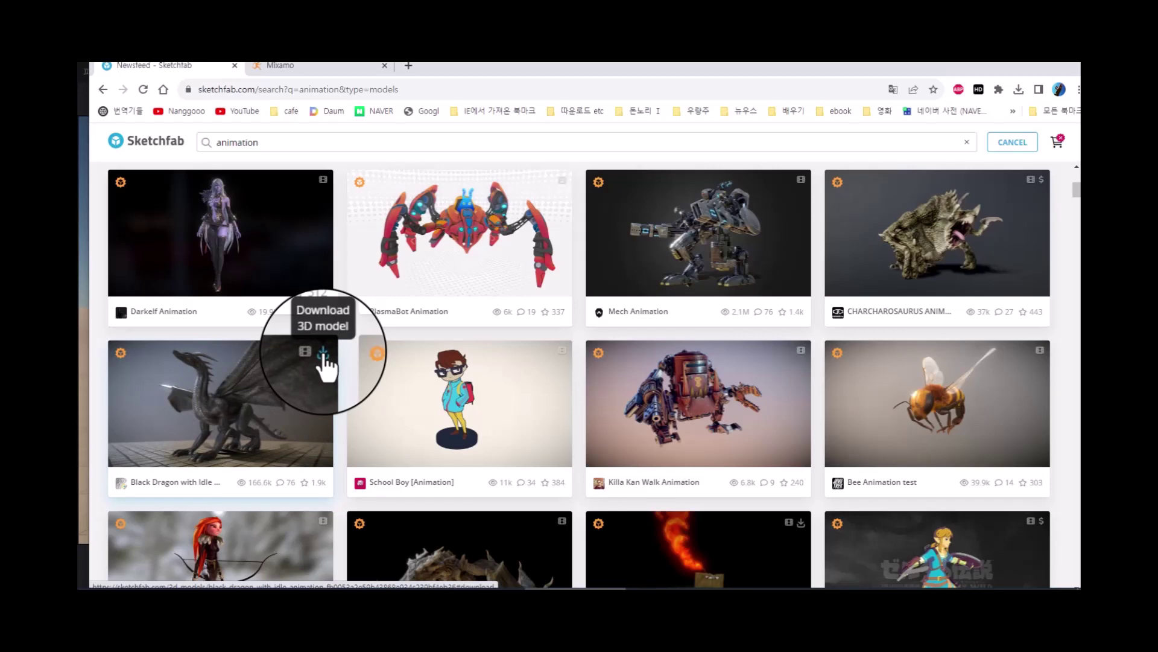
# Browse further down the animation results, comparing which models are marked as paid and which as downloadable
pyautogui.scroll(-10, 324, 357)
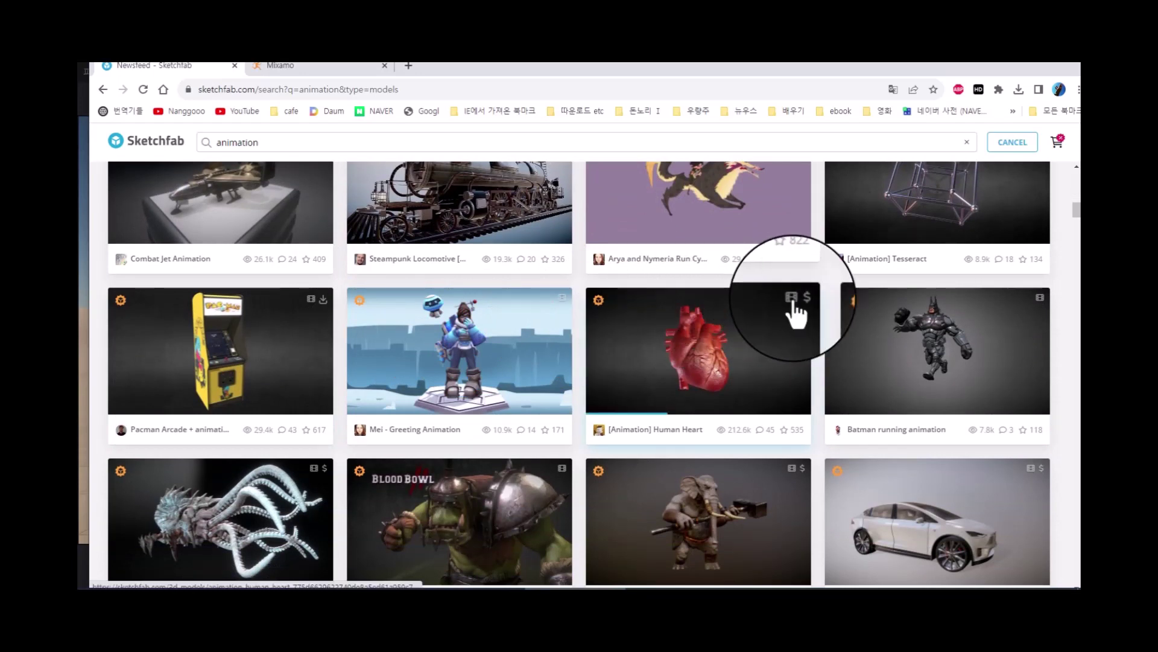
pyautogui.scroll(-4, 796, 310)
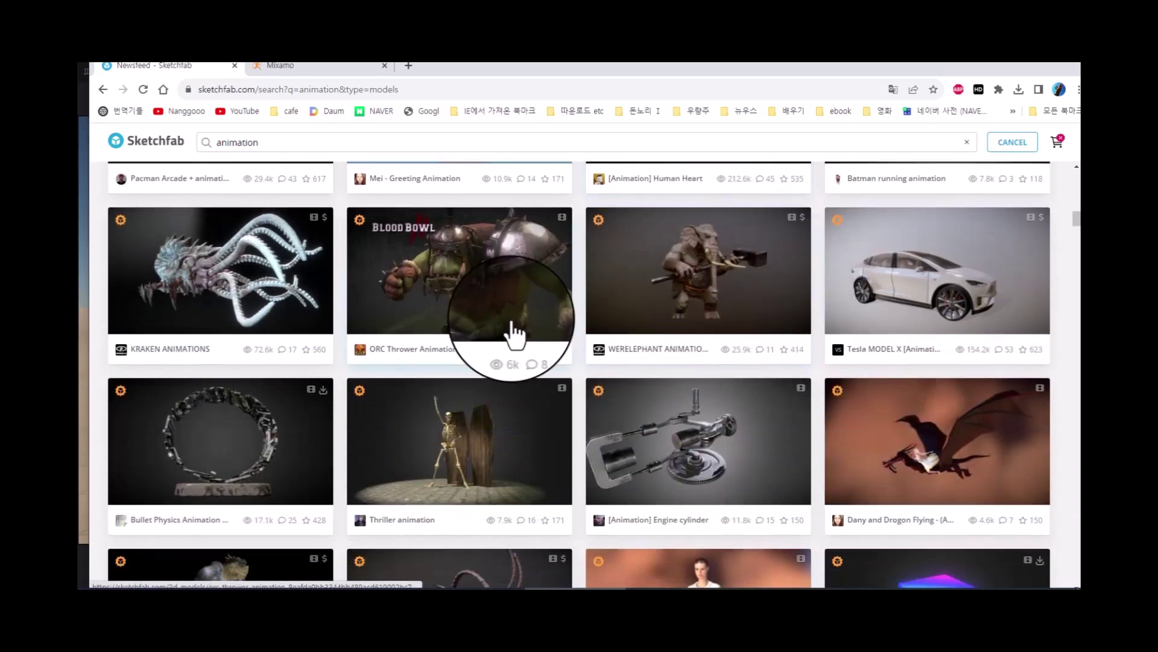
pyautogui.scroll(-4, 515, 332)
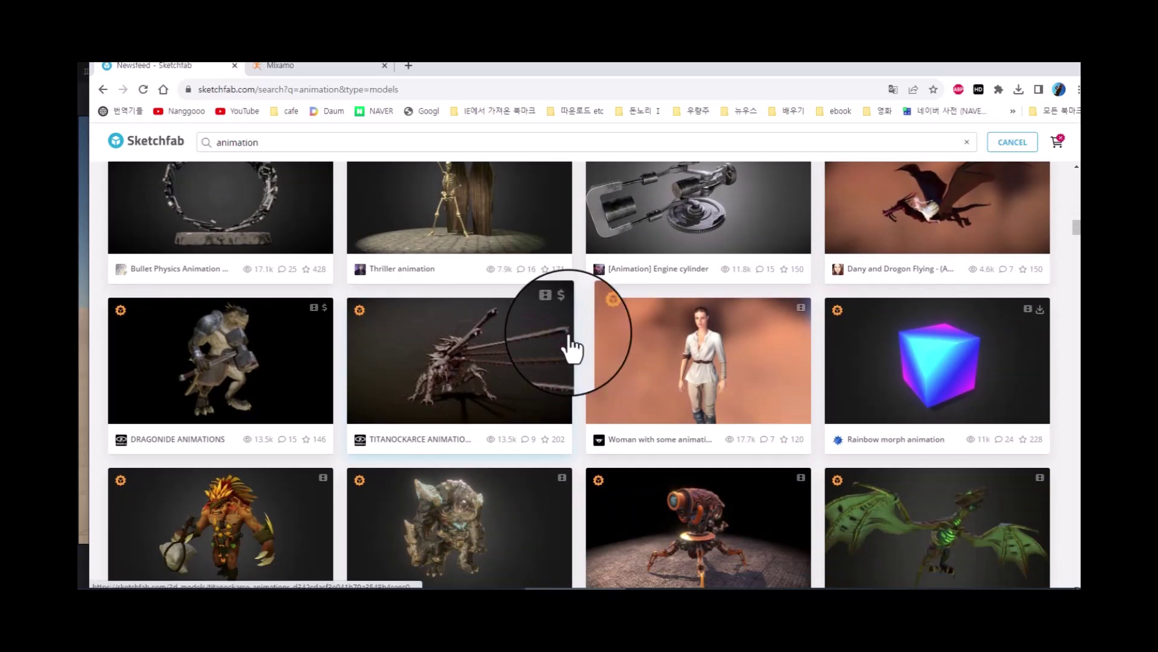
pyautogui.scroll(-7, 569, 345)
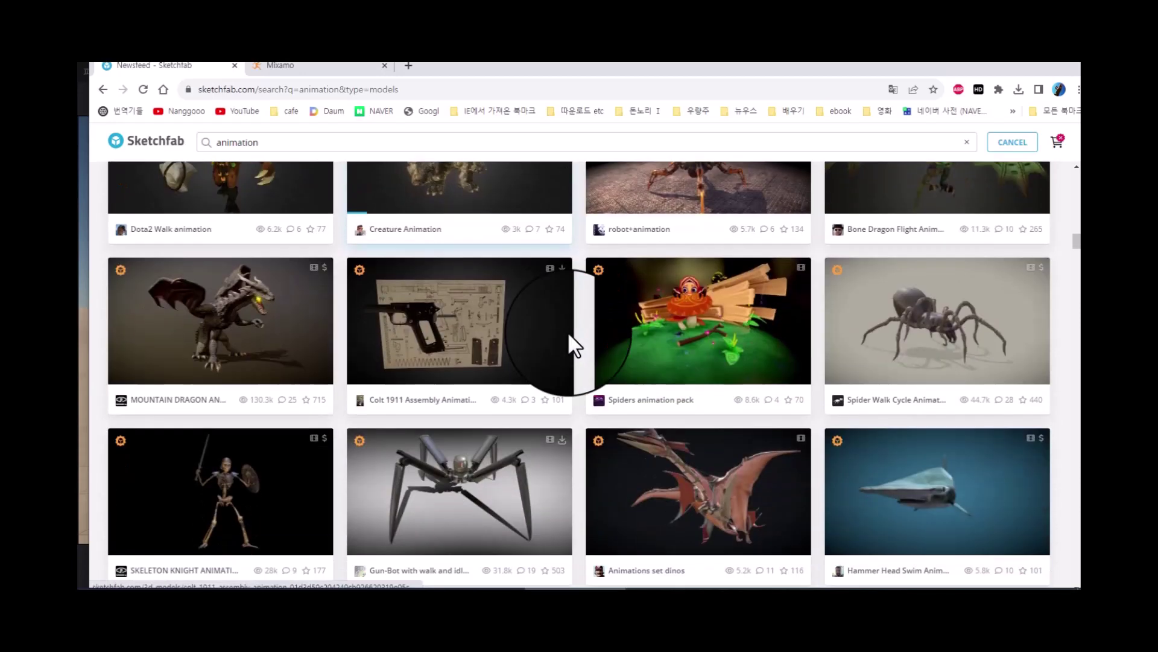
pyautogui.scroll(-1, 570, 335)
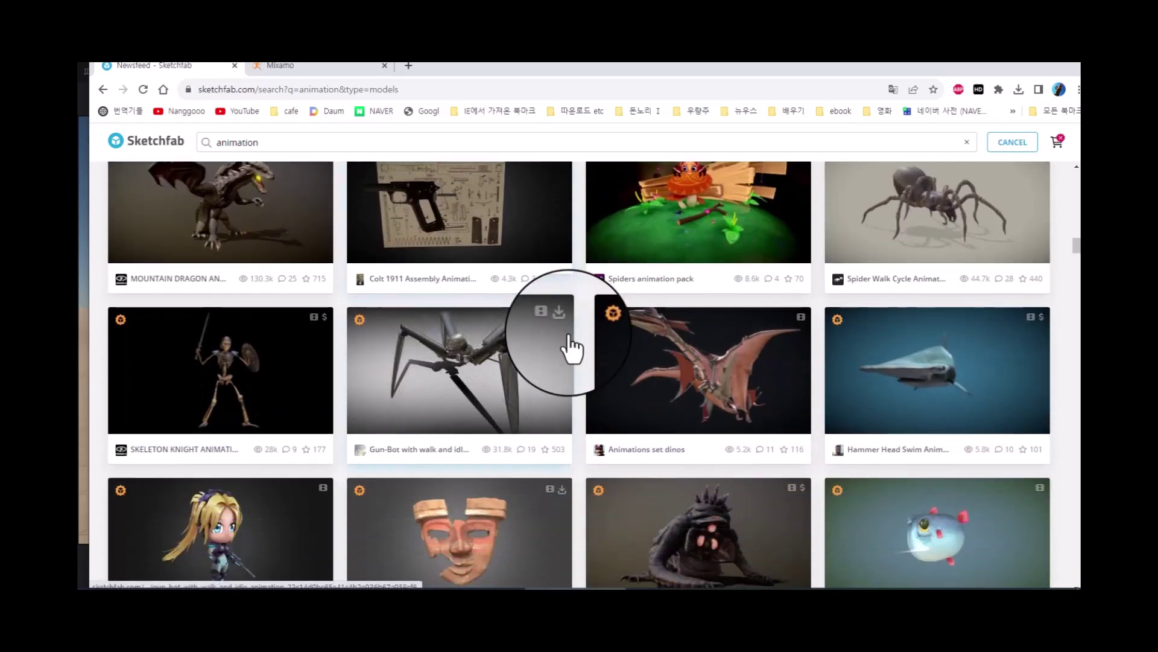
pyautogui.scroll(-4, 543, 386)
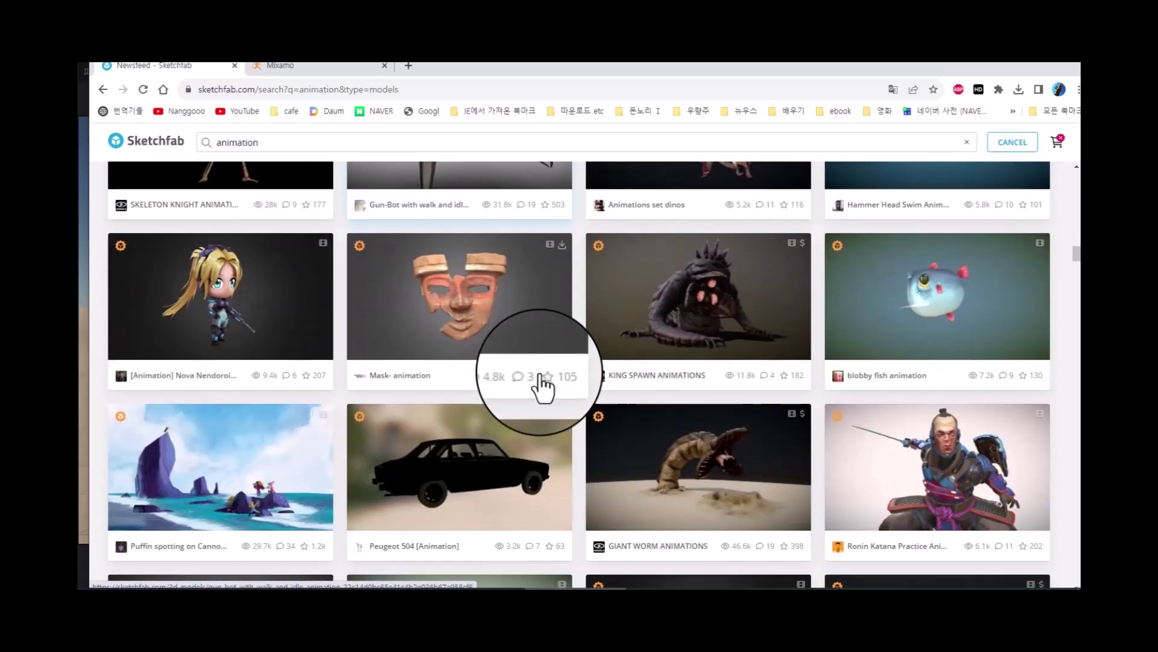
pyautogui.scroll(-4, 543, 386)
pyautogui.scroll(-6, 538, 371)
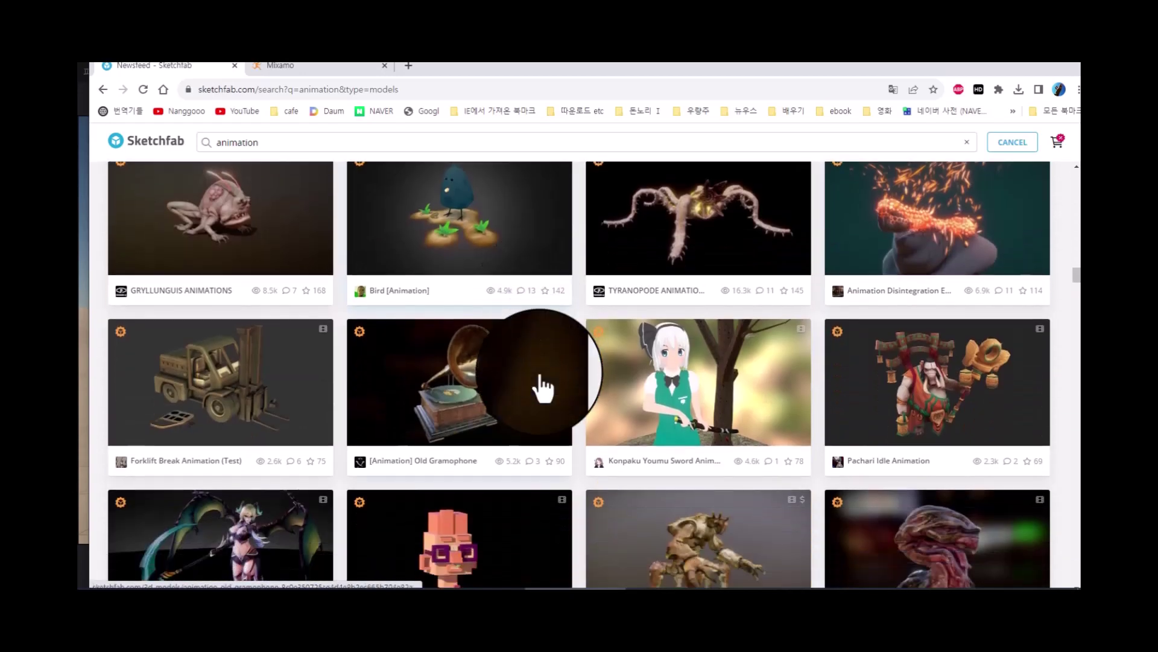
pyautogui.scroll(1, 539, 380)
pyautogui.scroll(2, 715, 327)
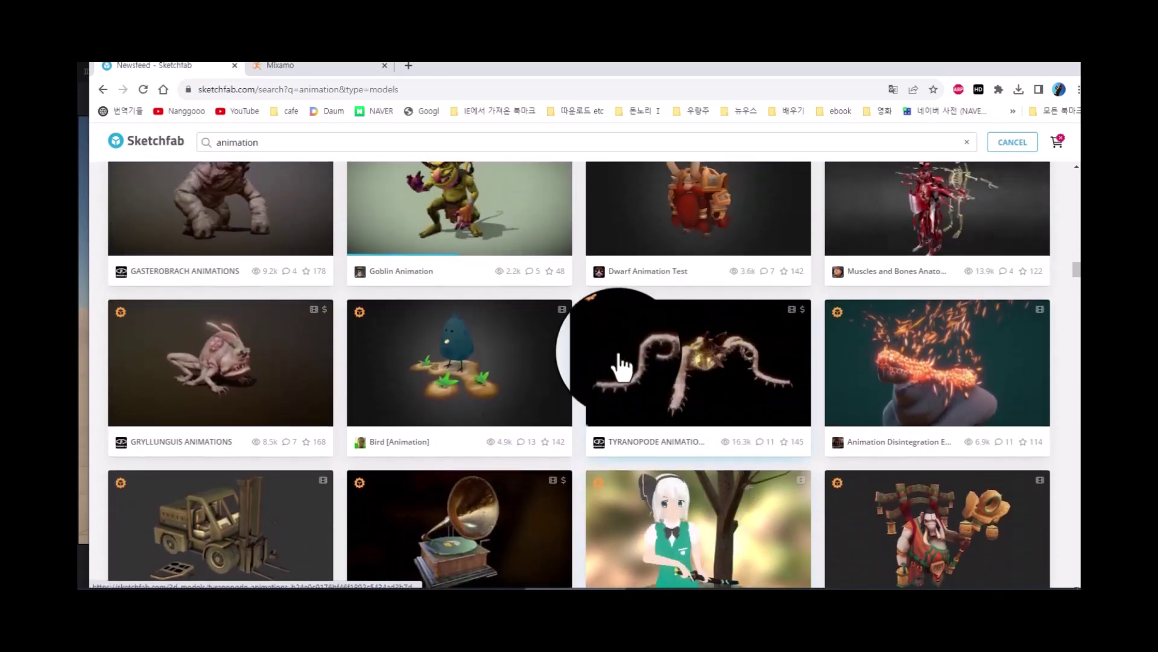
pyautogui.scroll(-3, 559, 389)
pyautogui.scroll(-3, 561, 389)
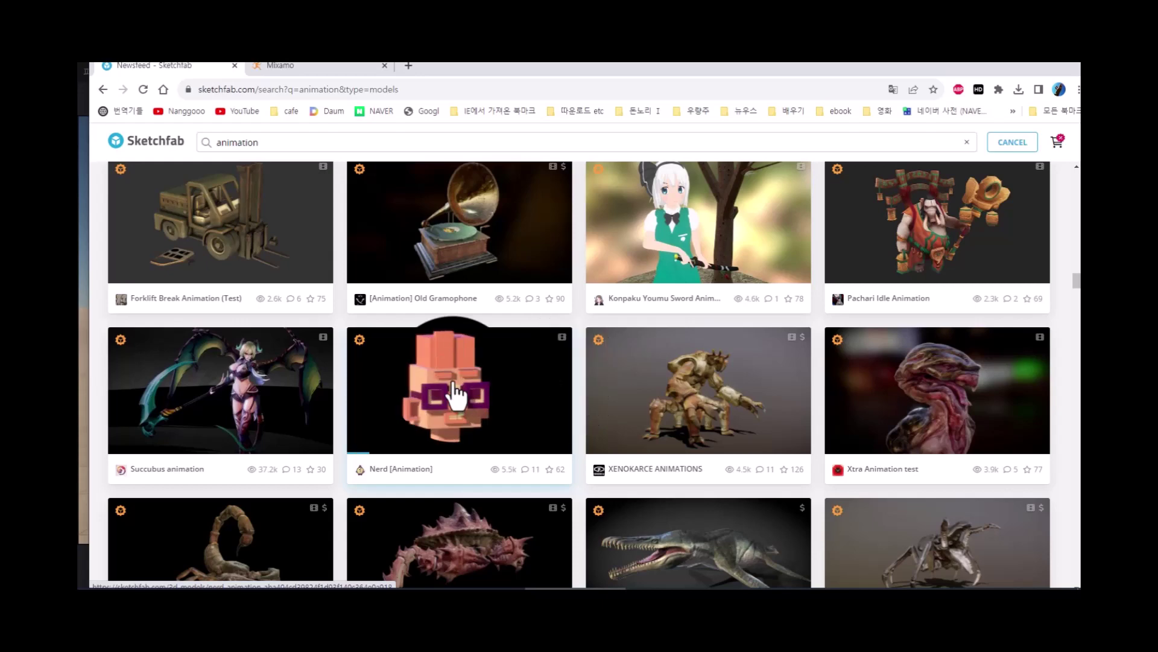
pyautogui.scroll(-2, 453, 396)
pyautogui.scroll(-4, 614, 363)
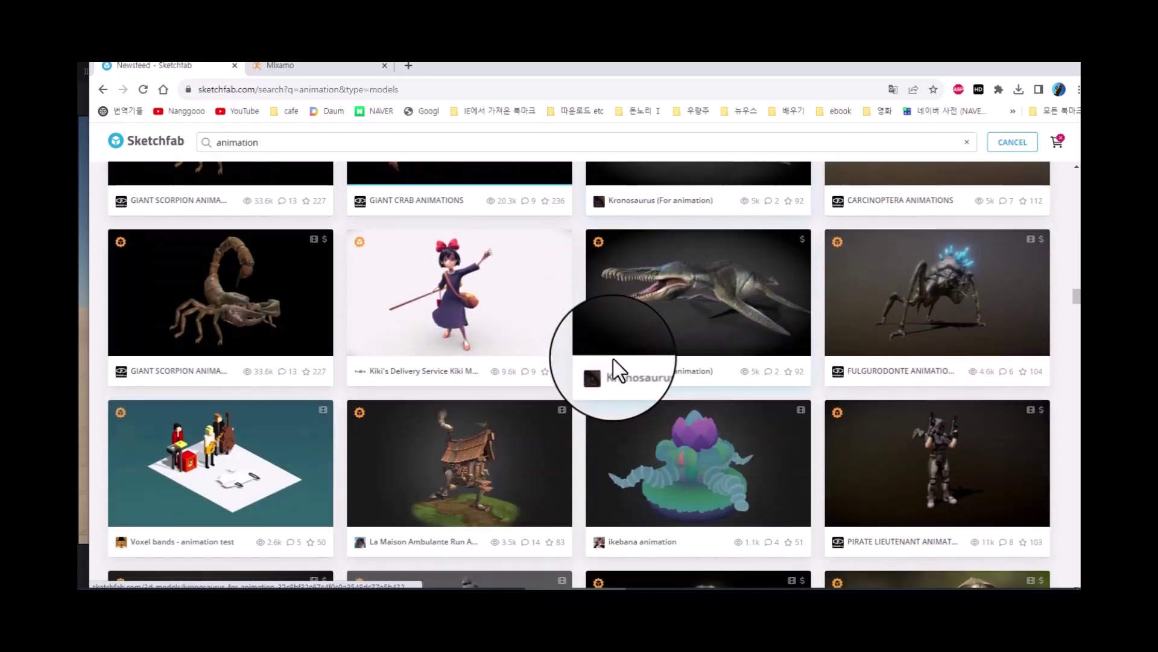
pyautogui.scroll(-3, 614, 367)
pyautogui.scroll(-7, 614, 369)
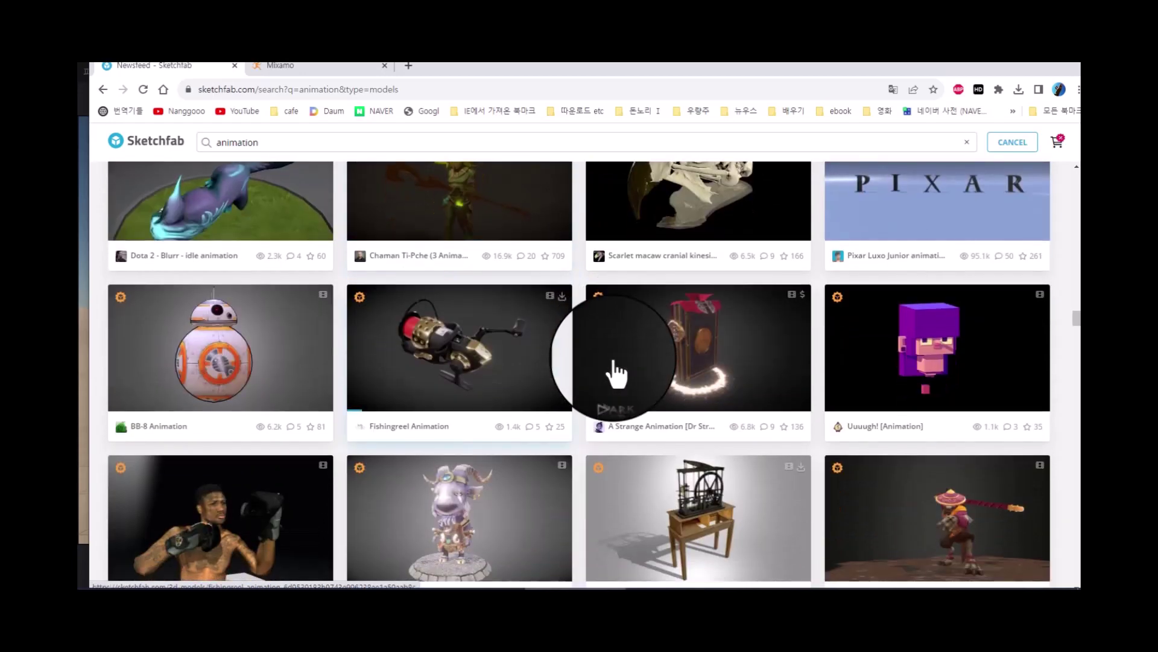
pyautogui.scroll(-2, 614, 370)
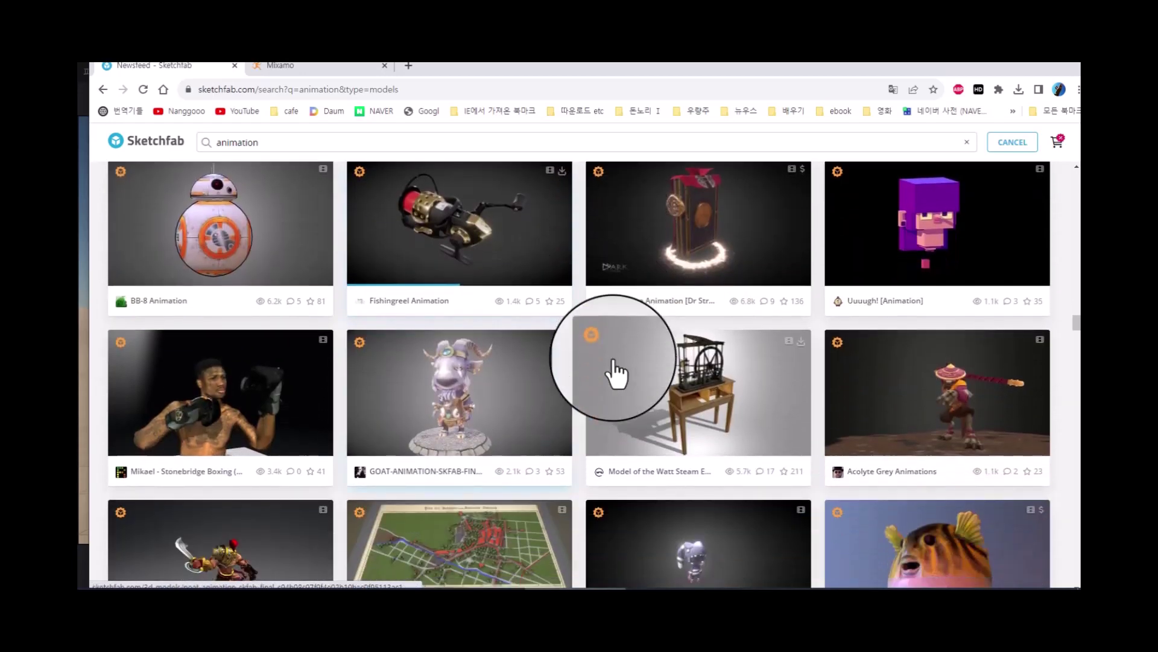
# Browse the animation results past the Watt Steam Engine model, examining the variety of characters, creatures and machines on offer
pyautogui.scroll(-2, 614, 371)
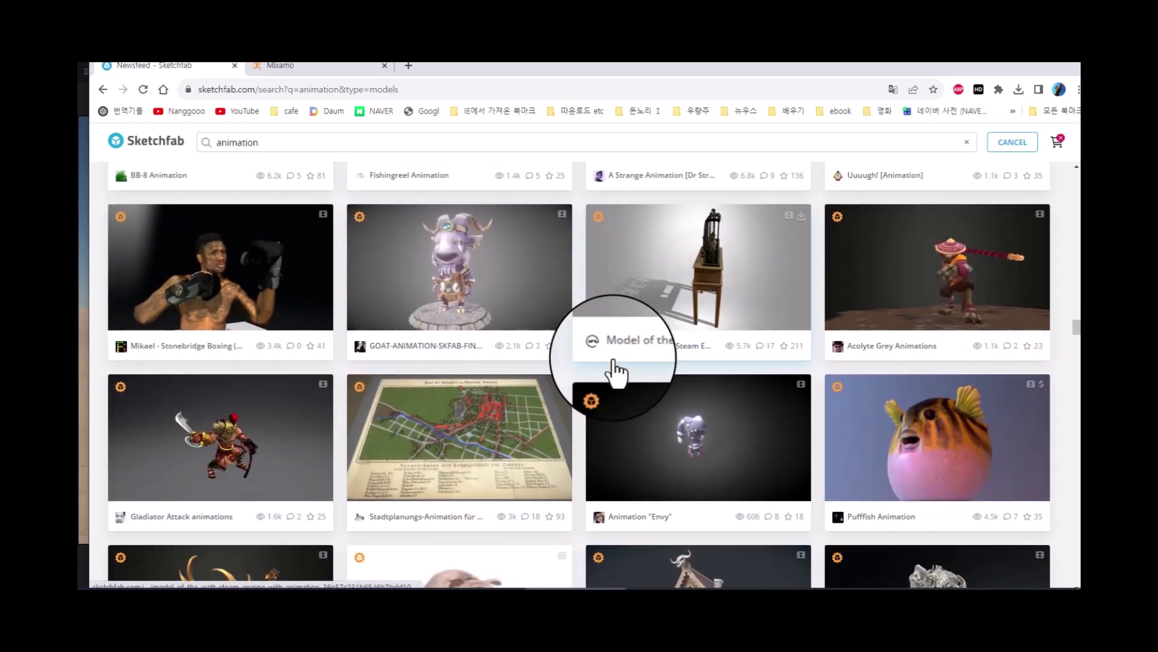
pyautogui.scroll(-1, 562, 370)
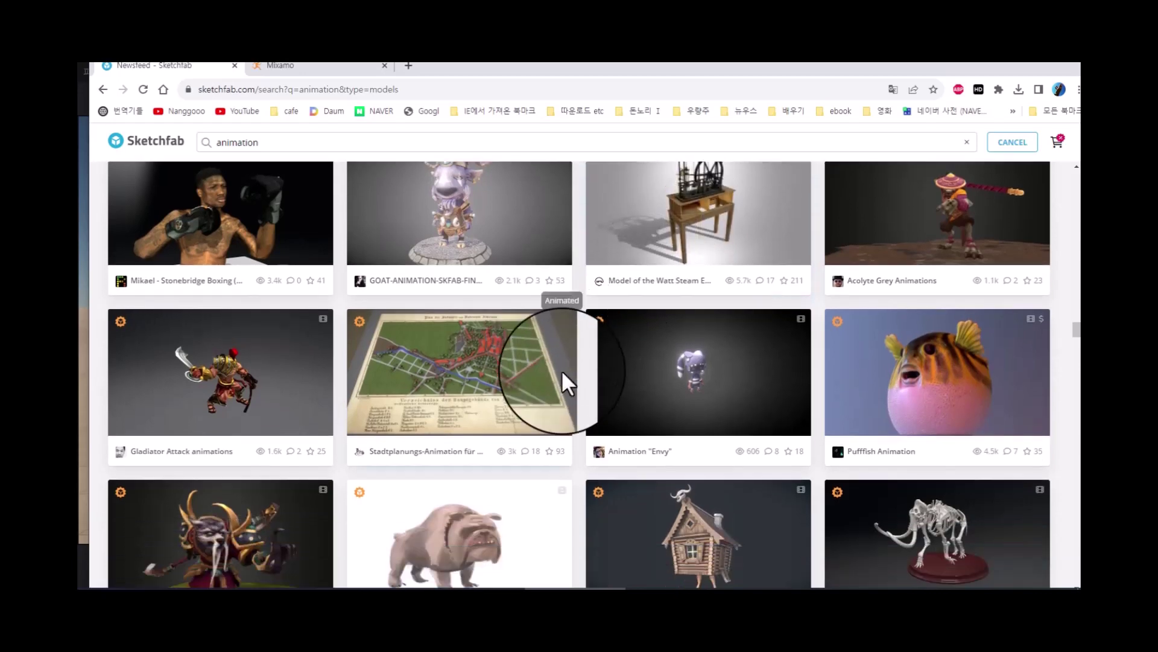
pyautogui.scroll(-4, 562, 371)
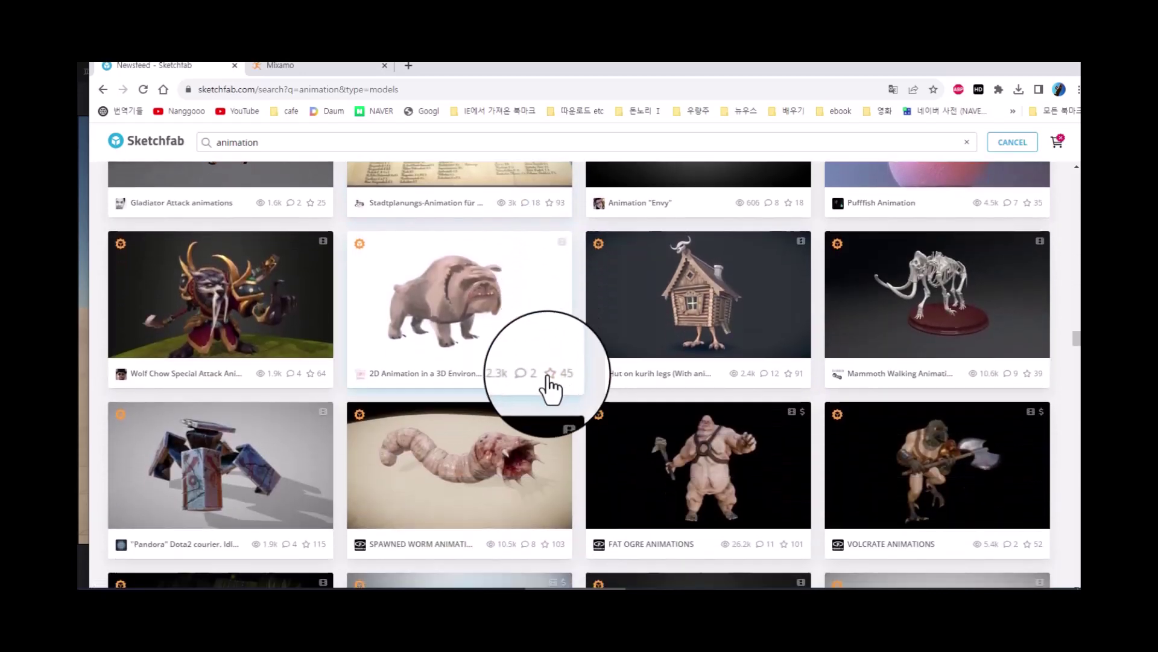
pyautogui.scroll(-2, 473, 395)
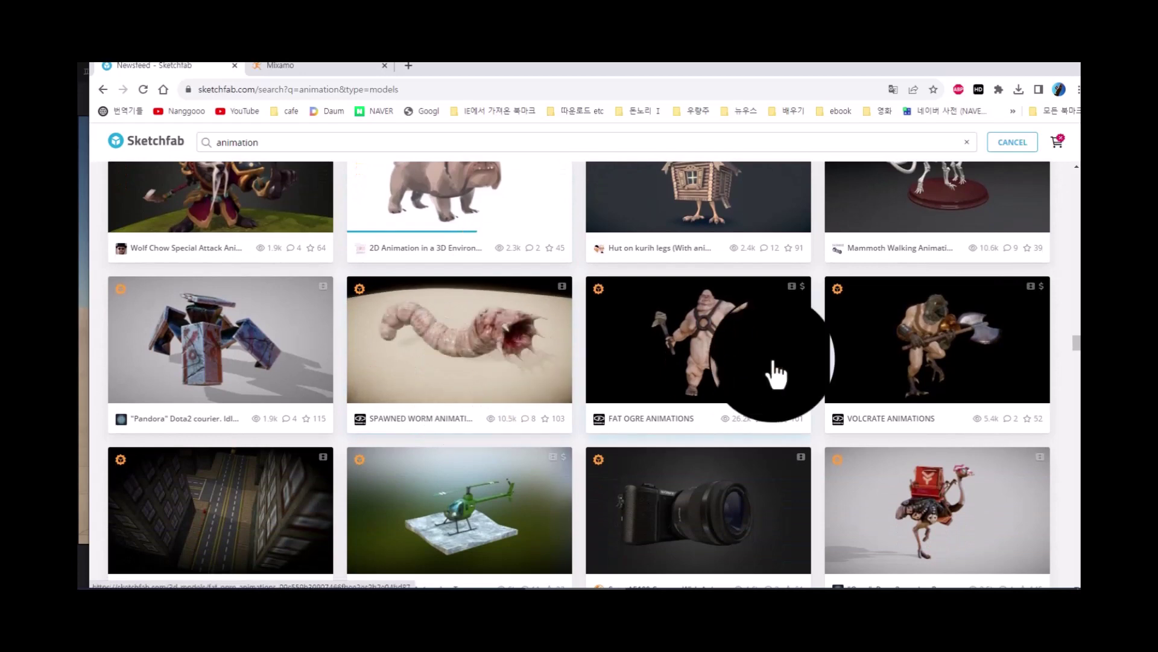
pyautogui.scroll(-7, 776, 374)
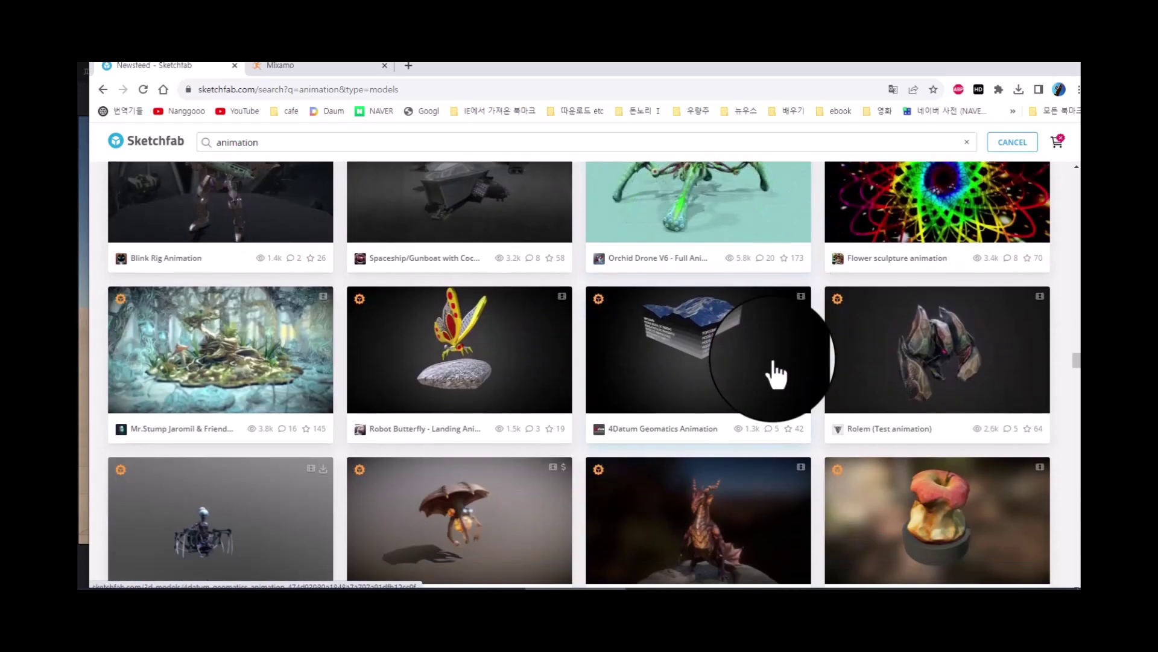
pyautogui.scroll(-3, 776, 374)
pyautogui.scroll(-3, 777, 374)
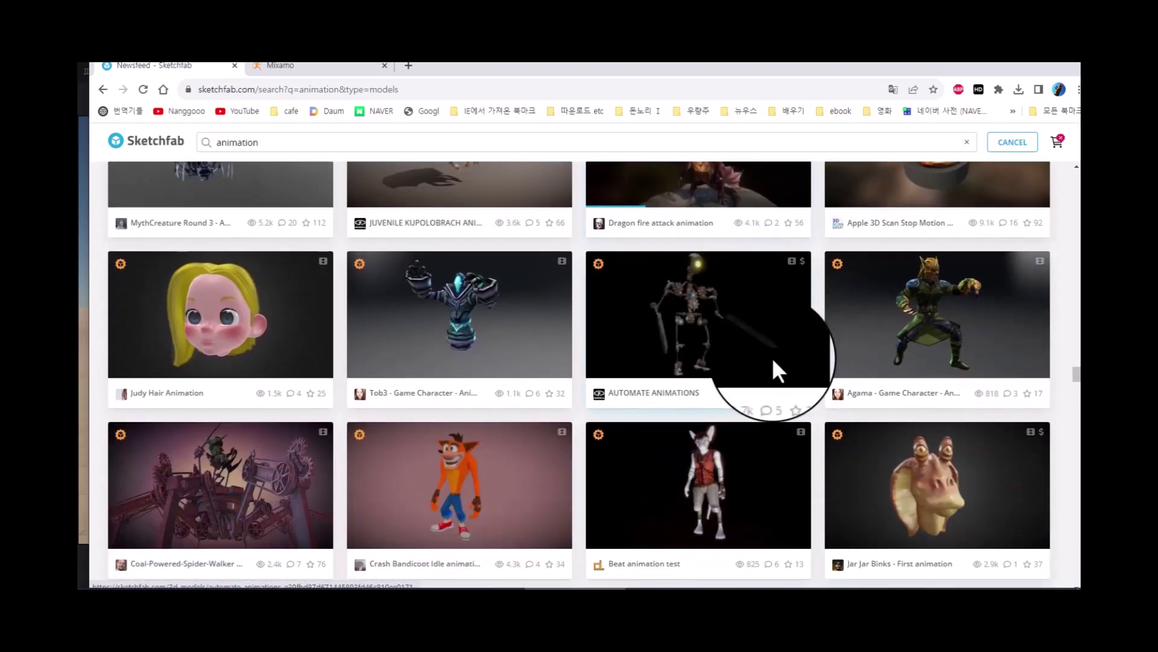
pyautogui.scroll(-3, 775, 369)
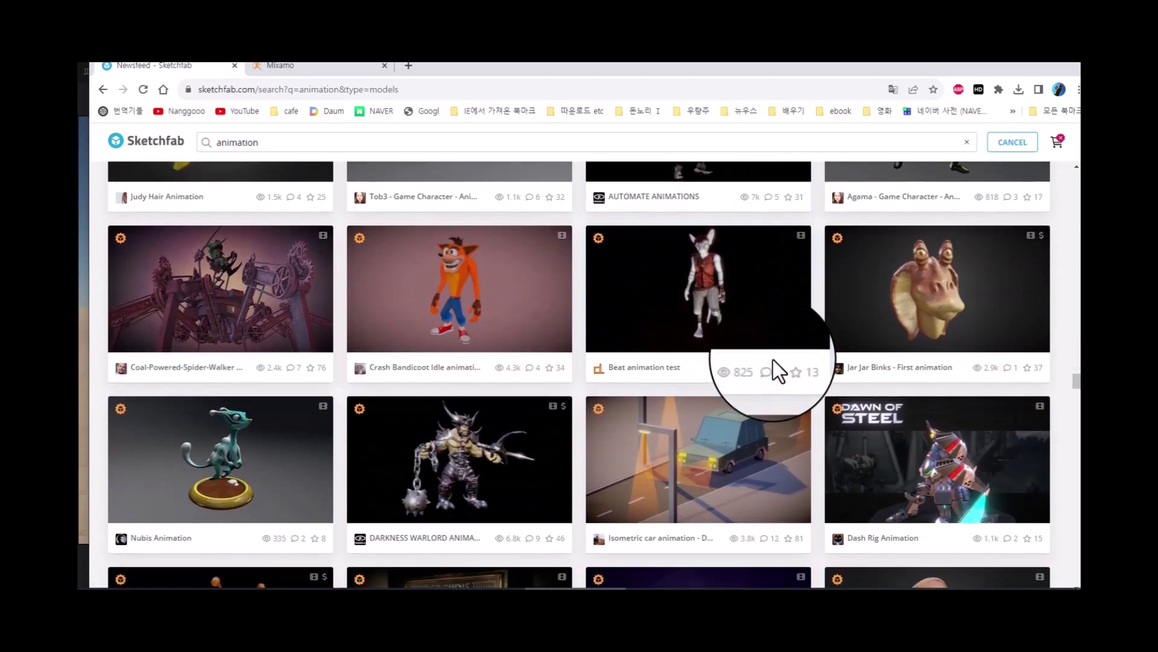
pyautogui.scroll(-4, 777, 372)
pyautogui.scroll(-3, 777, 374)
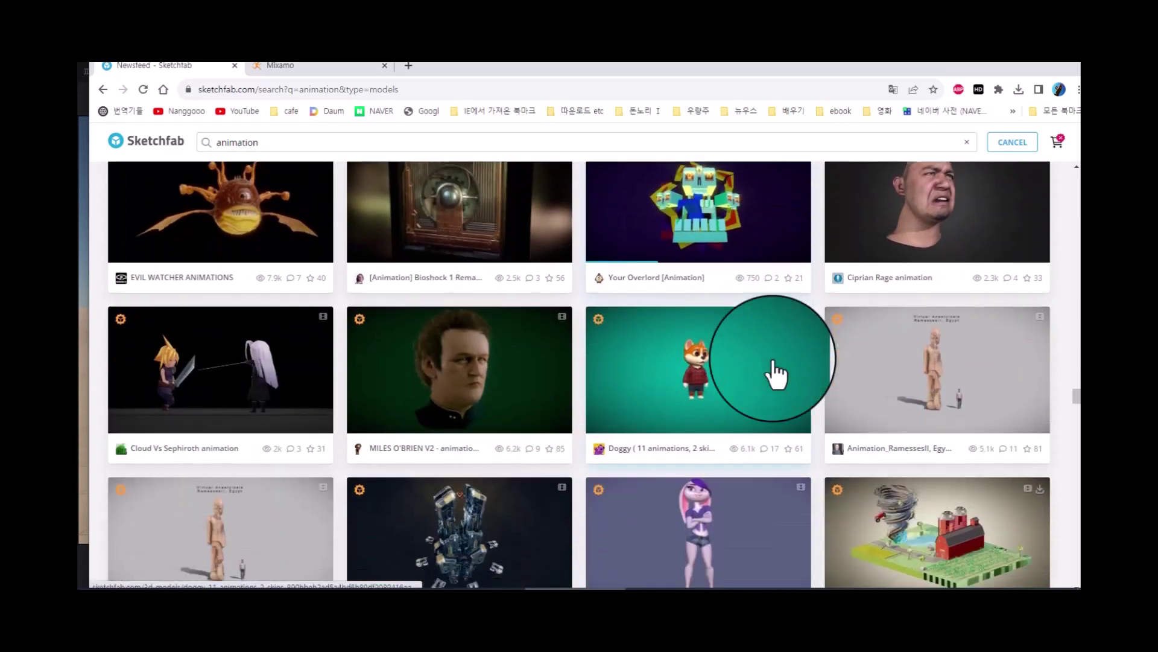
pyautogui.scroll(-7, 776, 374)
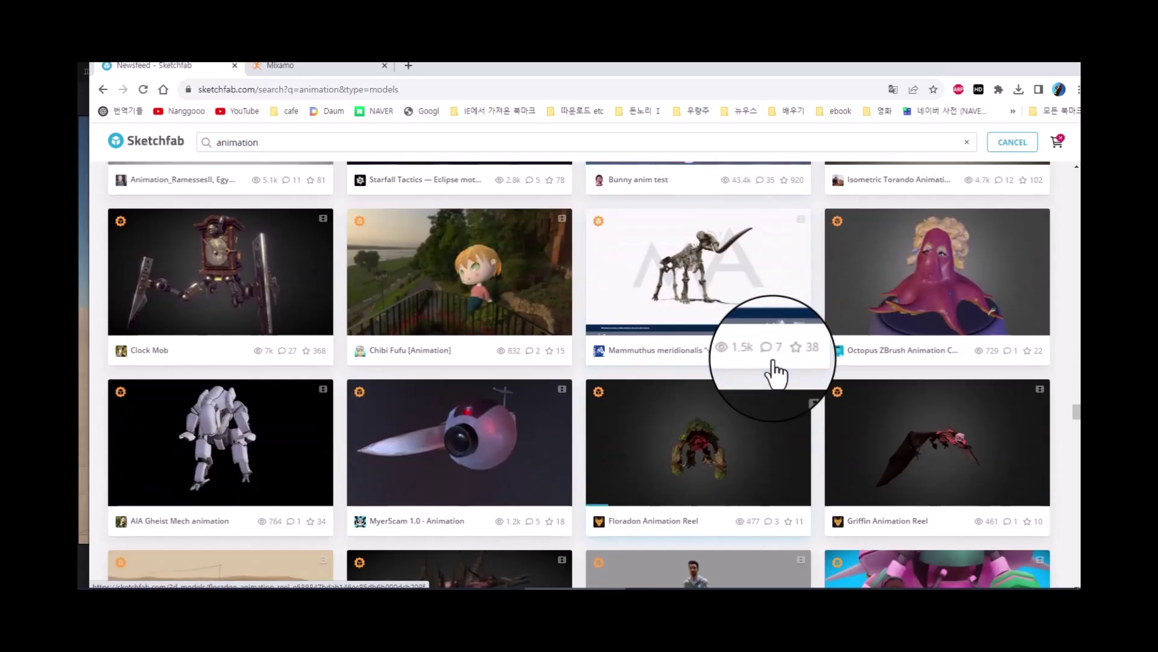
pyautogui.scroll(-7, 776, 374)
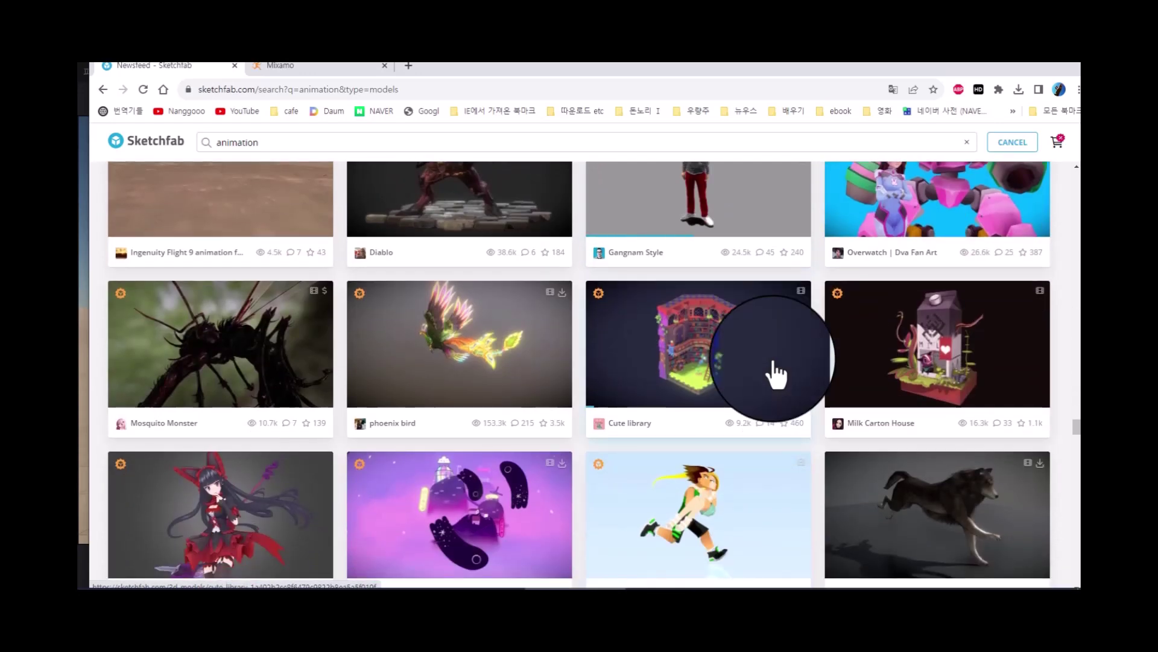
# Download the free "Wolf with Animations" model in its original FBX format, check the downloaded archive, and close the model preview
pyautogui.scroll(-2, 777, 374)
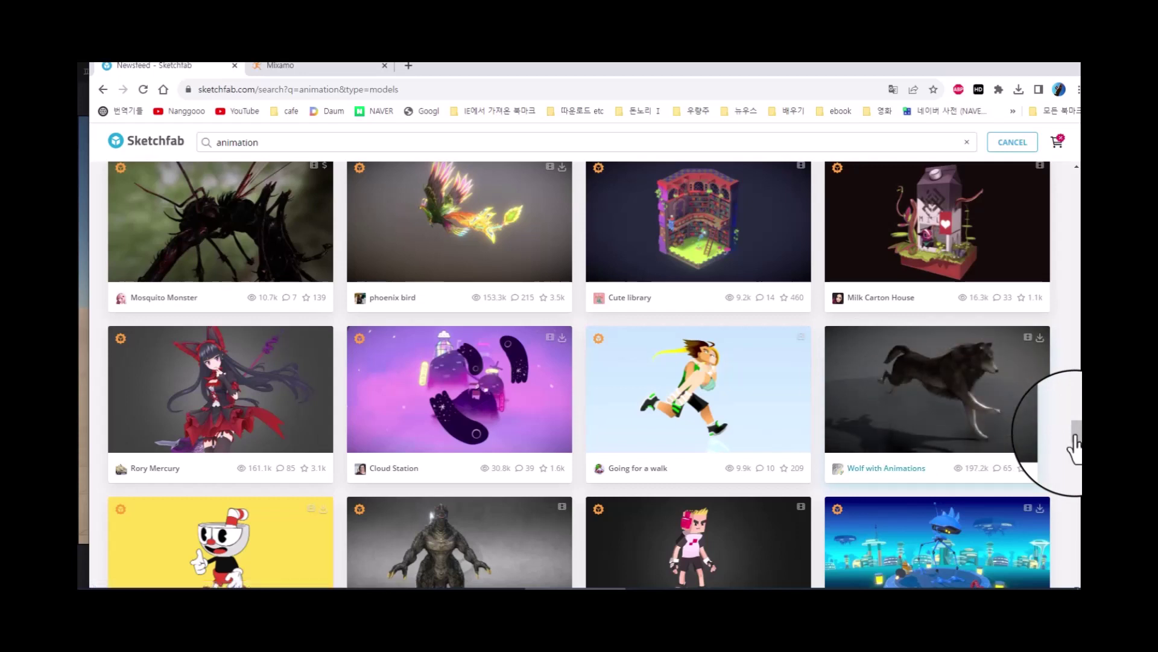
pyautogui.click(1040, 340)
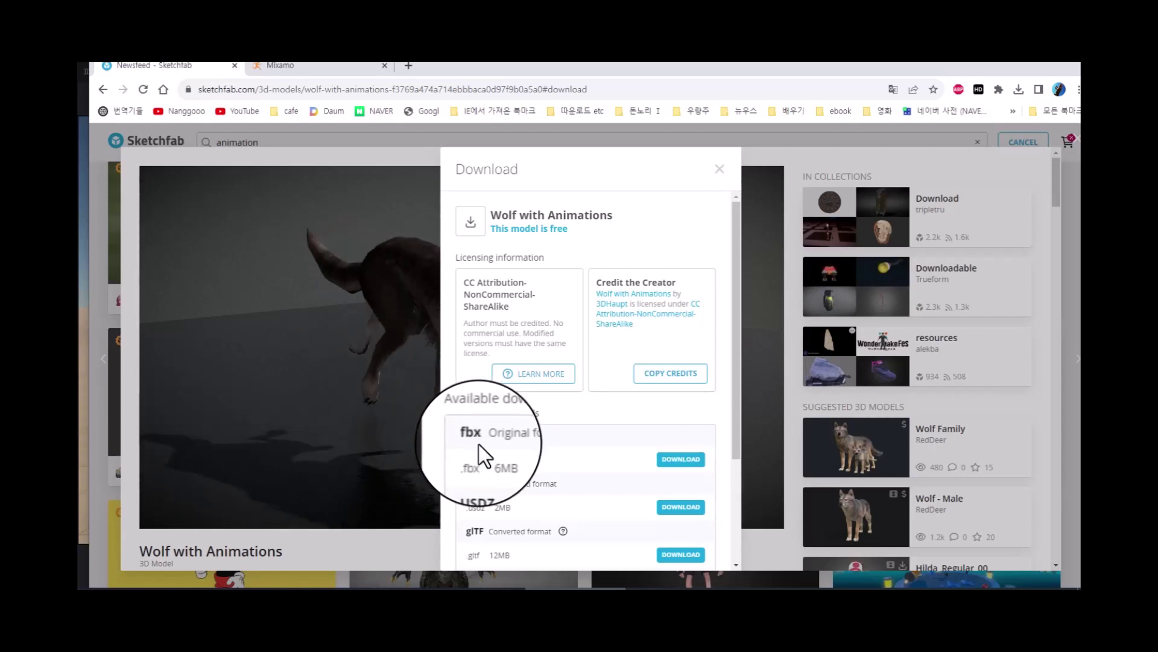
pyautogui.click(676, 460)
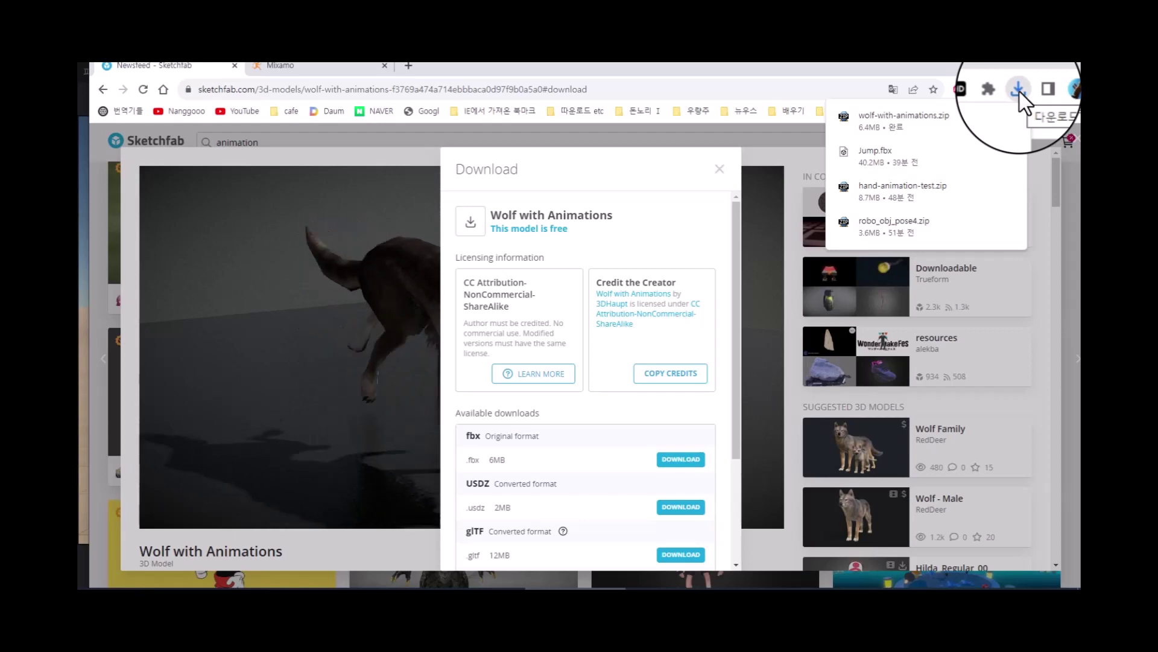
pyautogui.moveTo(888, 124)
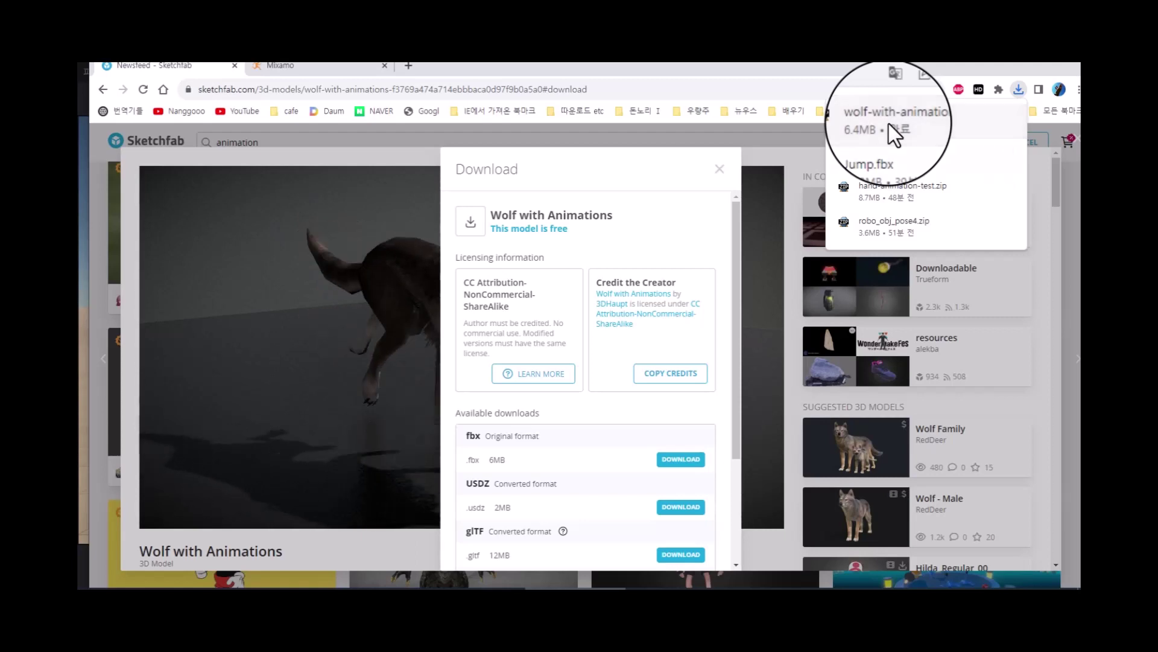
pyautogui.click(375, 542)
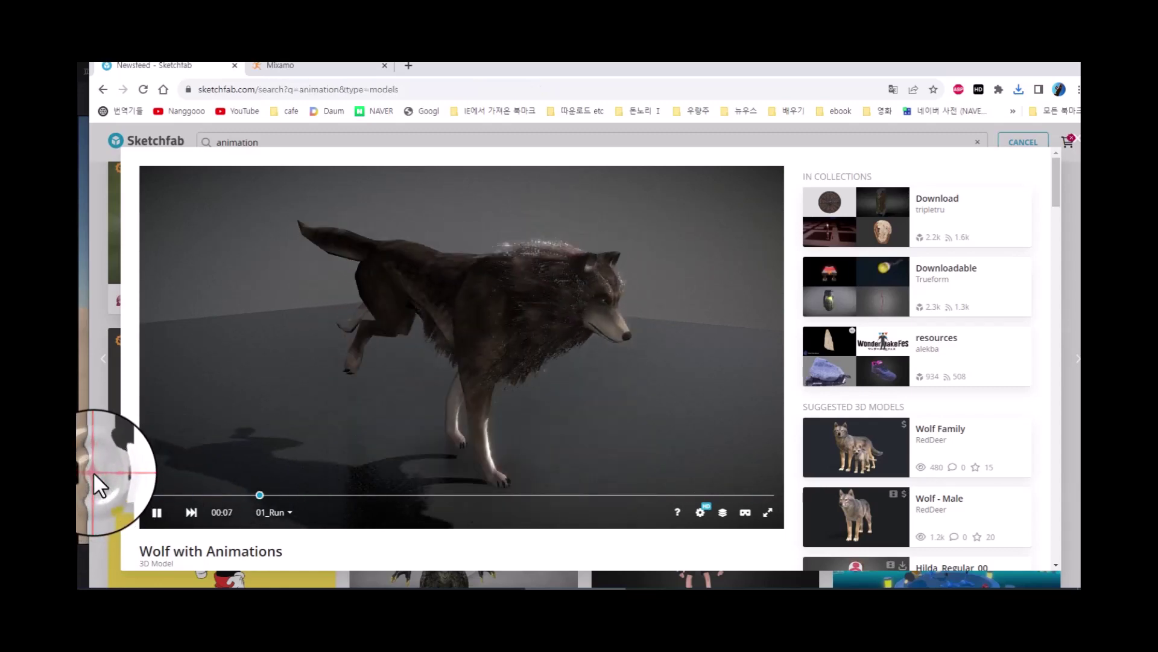
pyautogui.click(93, 472)
# Look through the results below the wolf model as far as the downloadable Robo_OBJ_pose4 robot
pyautogui.scroll(-1, 497, 378)
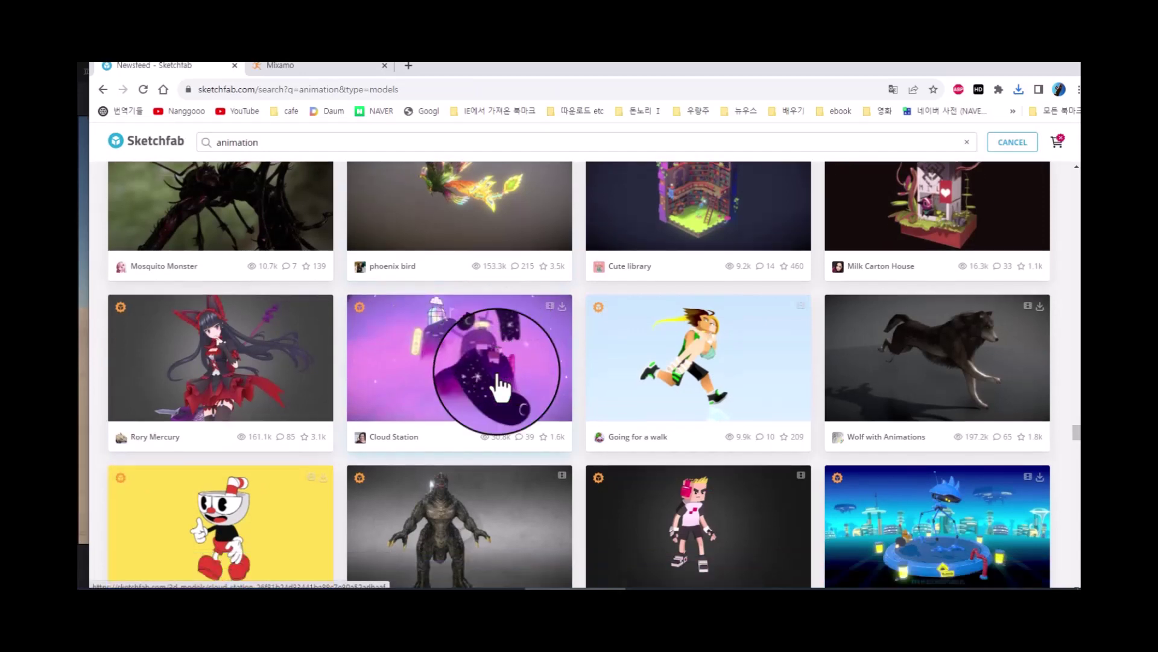
pyautogui.scroll(-2, 498, 386)
pyautogui.scroll(-3, 498, 386)
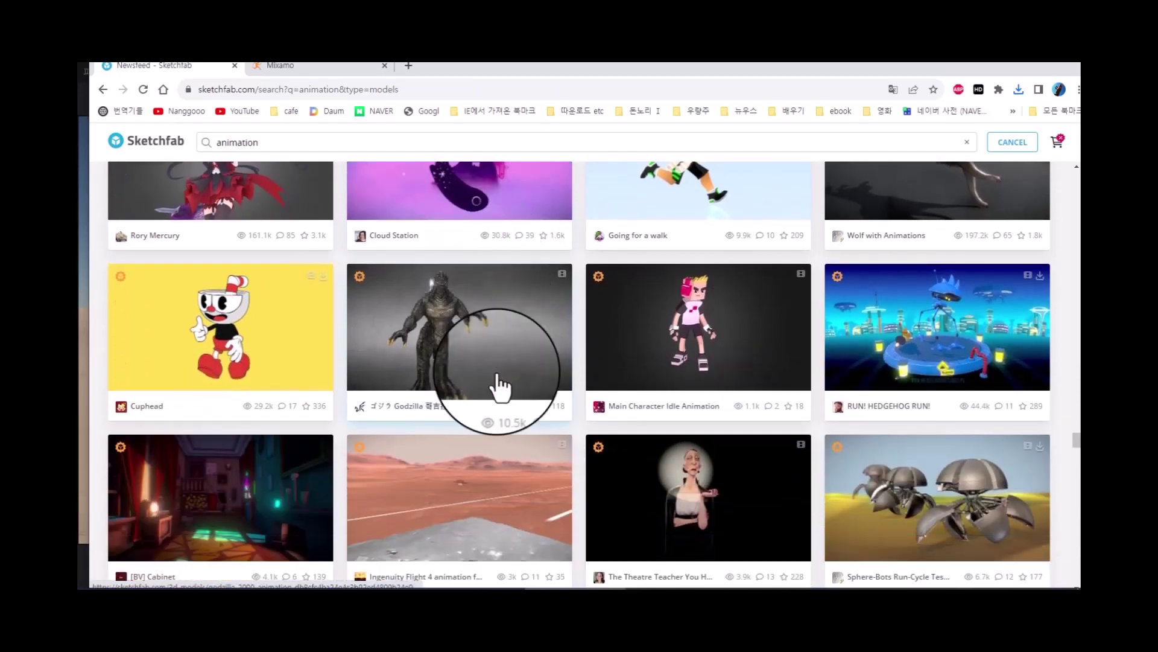
pyautogui.scroll(-3, 499, 390)
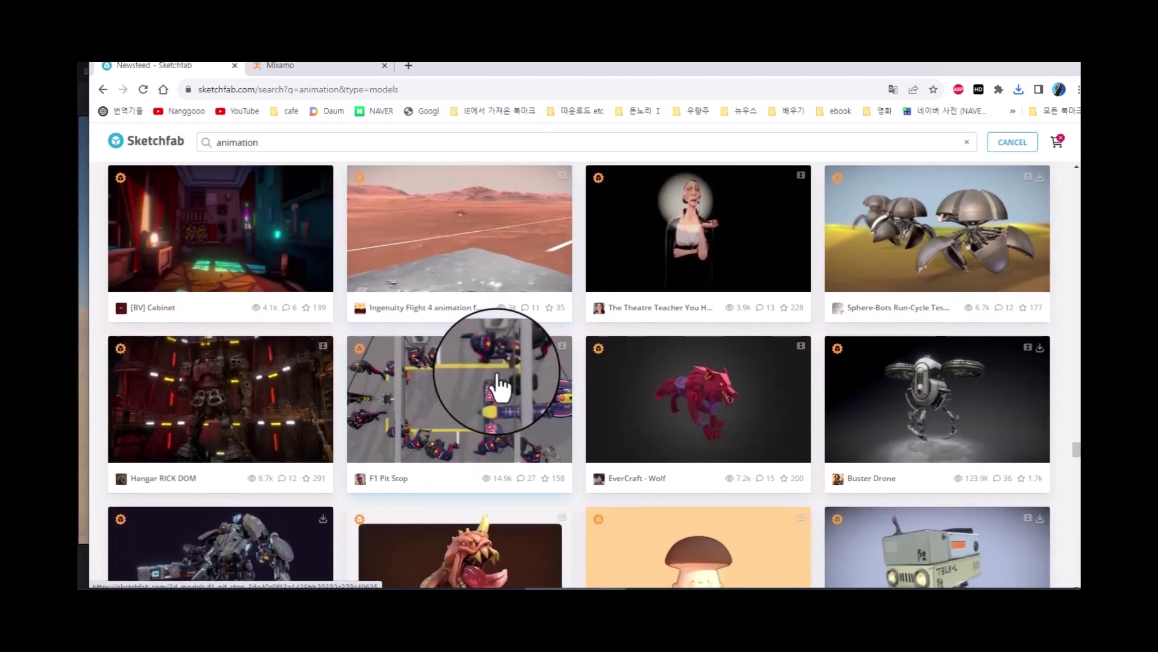
pyautogui.scroll(-3, 498, 386)
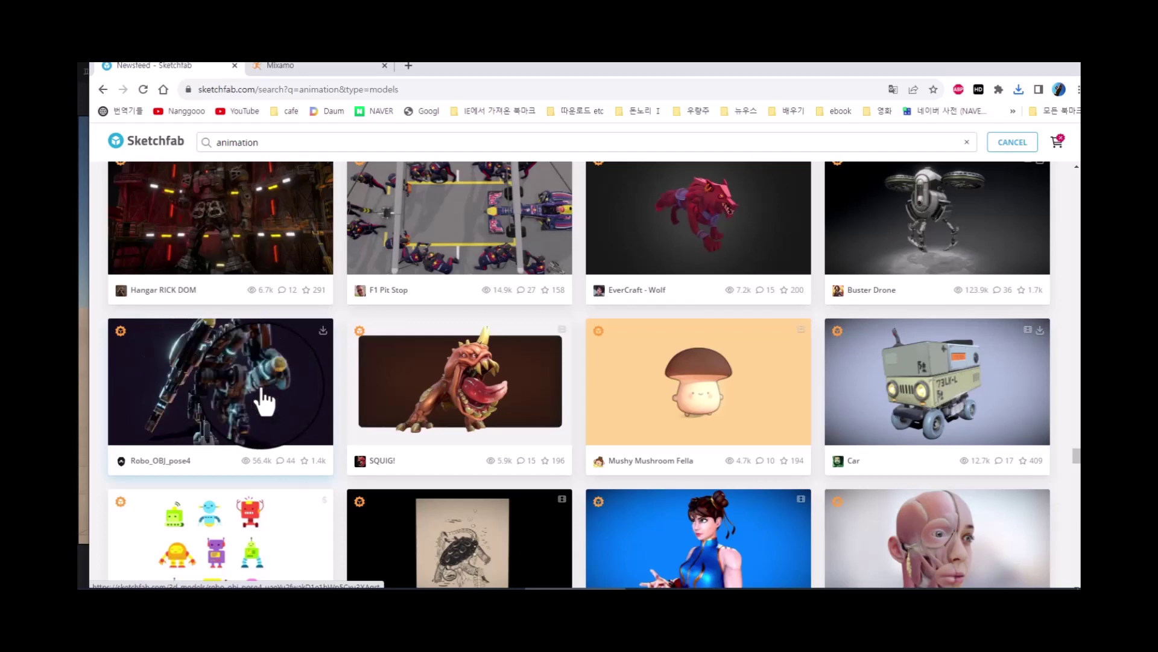
pyautogui.scroll(-1, 264, 402)
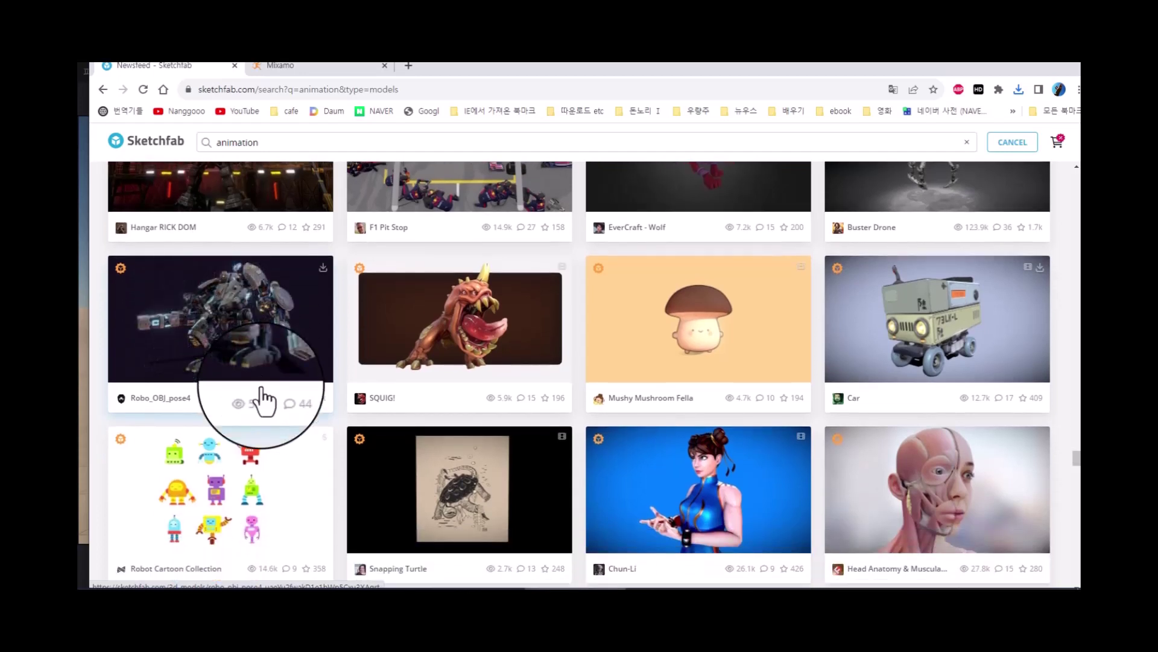
pyautogui.scroll(-1, 509, 349)
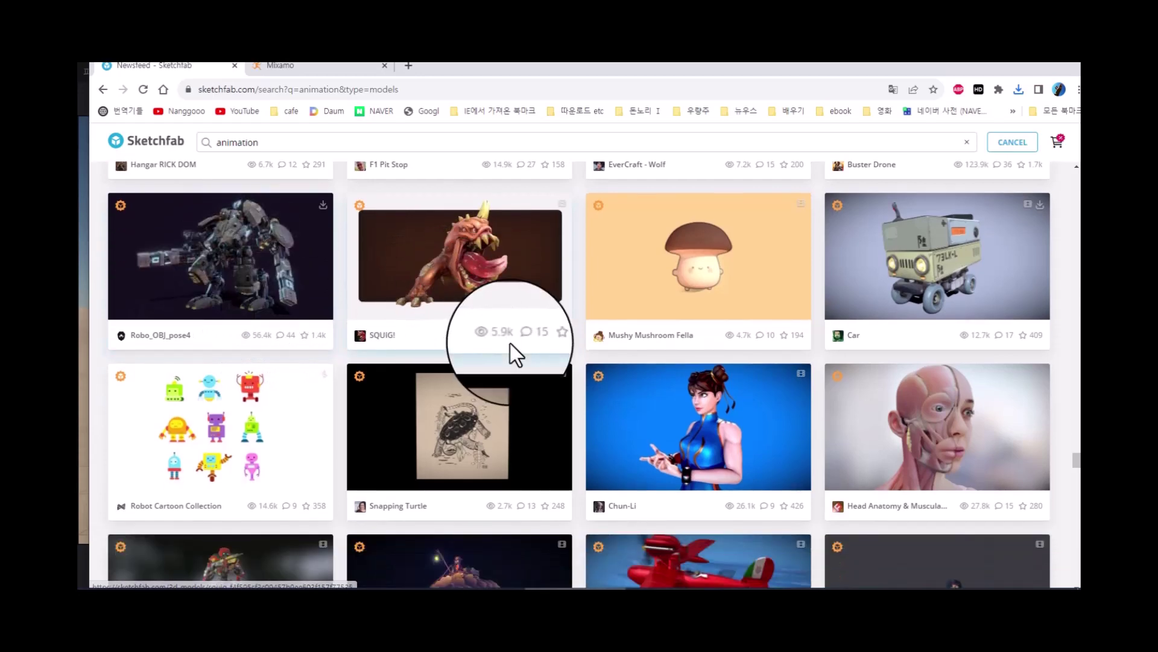
# Examine the results after the robot, including the Hummingbird | Flying model, down to the downloadable Hand animation test
pyautogui.scroll(-2, 510, 348)
pyautogui.scroll(-4, 509, 349)
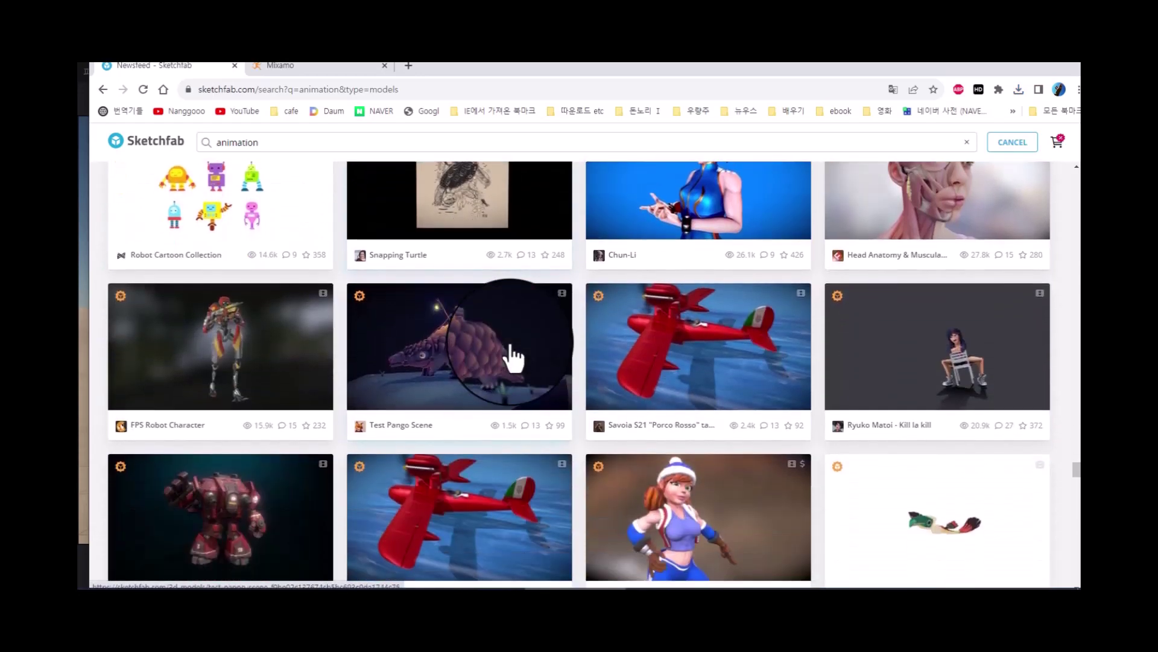
pyautogui.scroll(-4, 510, 348)
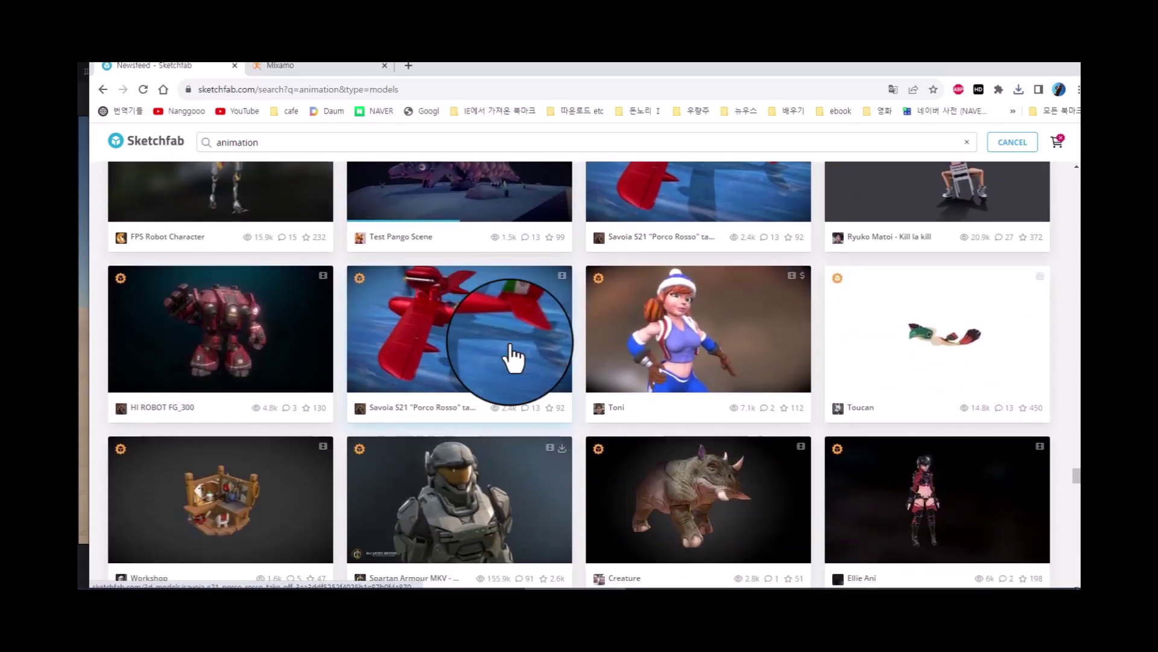
pyautogui.scroll(-2, 510, 349)
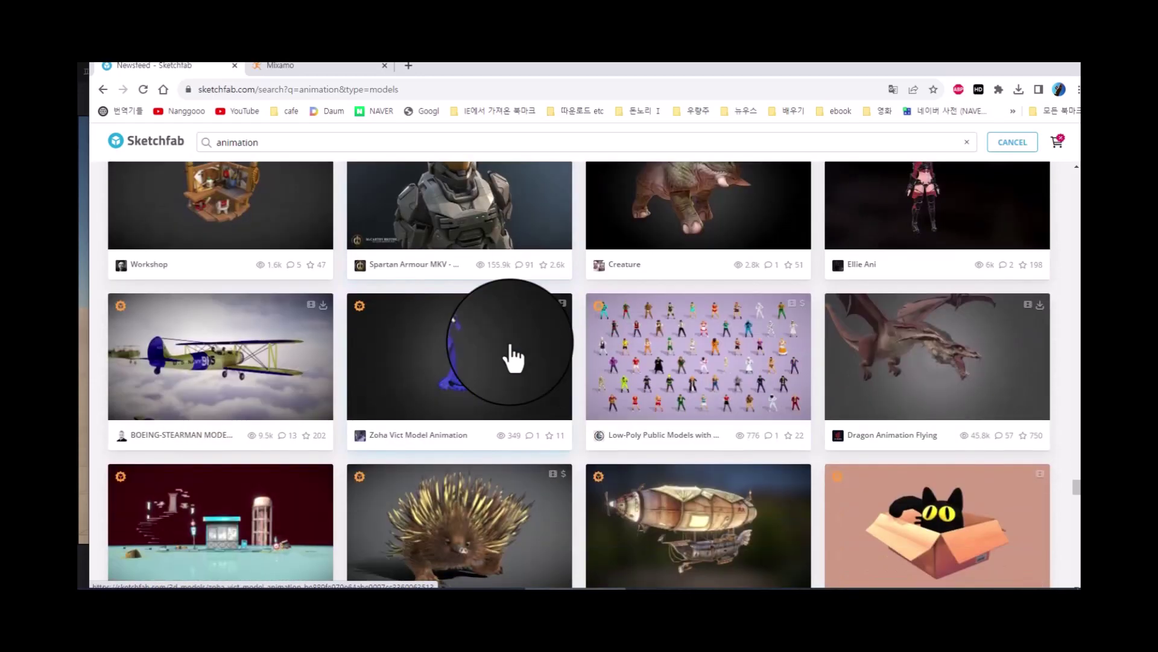
pyautogui.scroll(-2, 511, 355)
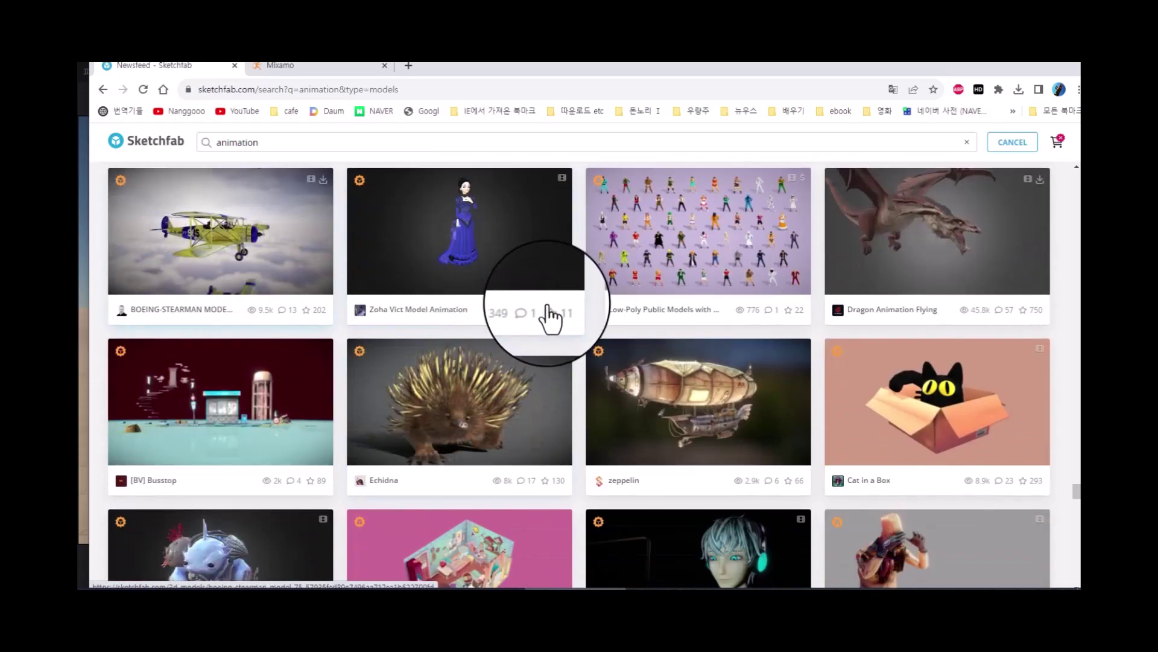
pyautogui.scroll(-6, 550, 314)
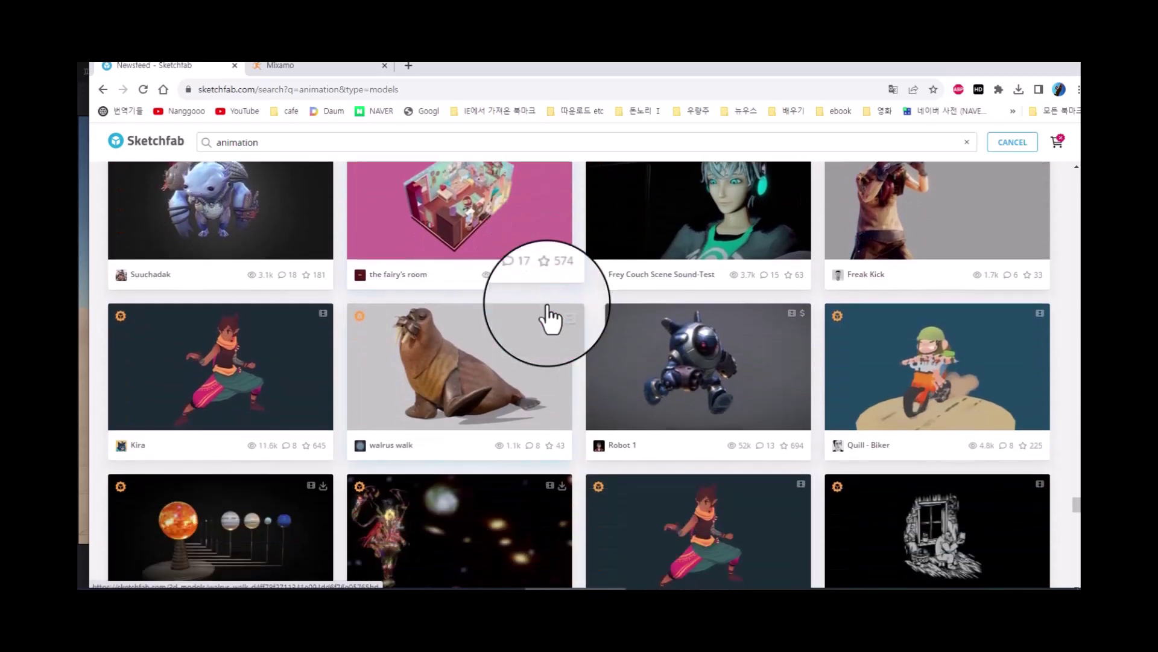
pyautogui.scroll(-7, 549, 317)
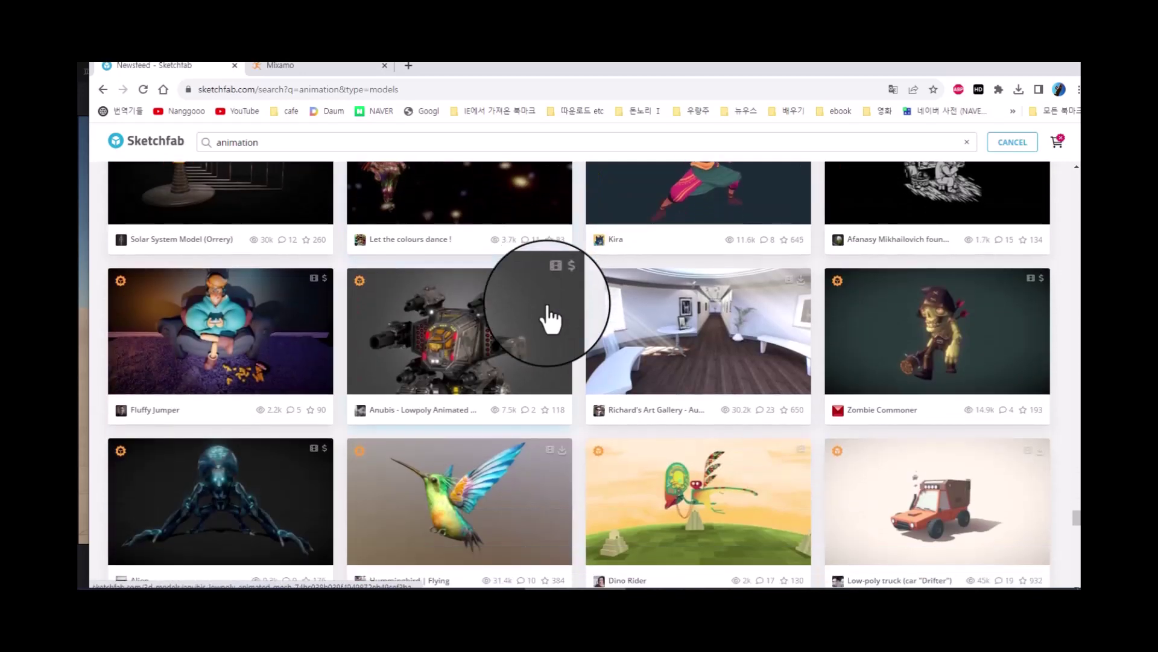
pyautogui.scroll(-2, 549, 316)
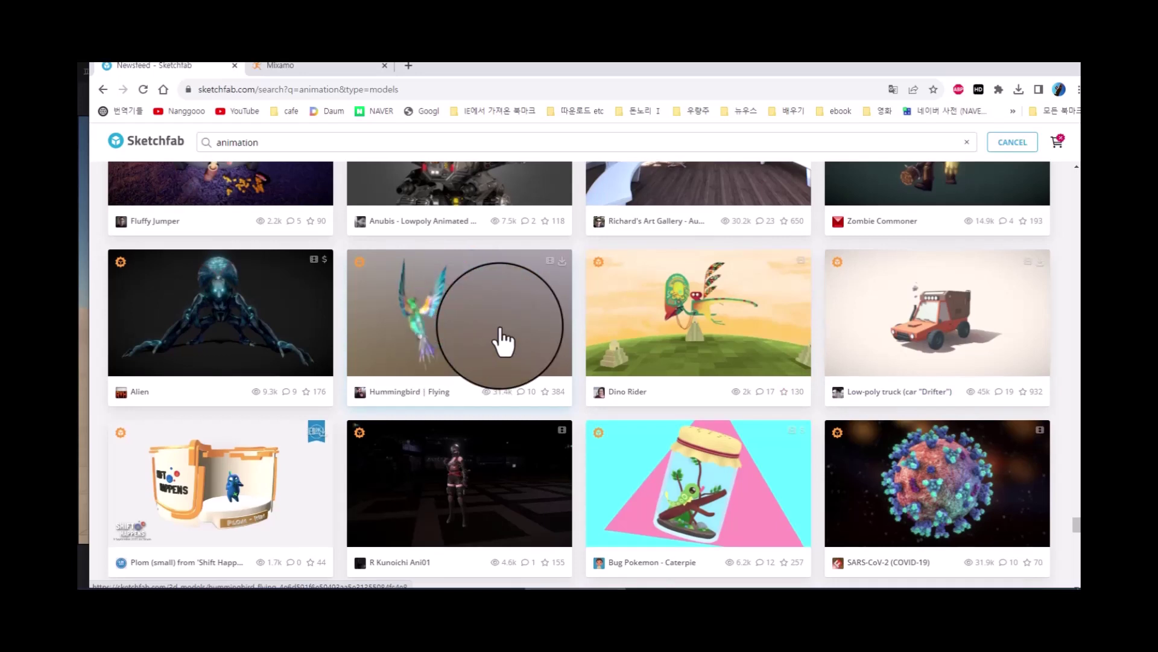
pyautogui.scroll(-4, 503, 342)
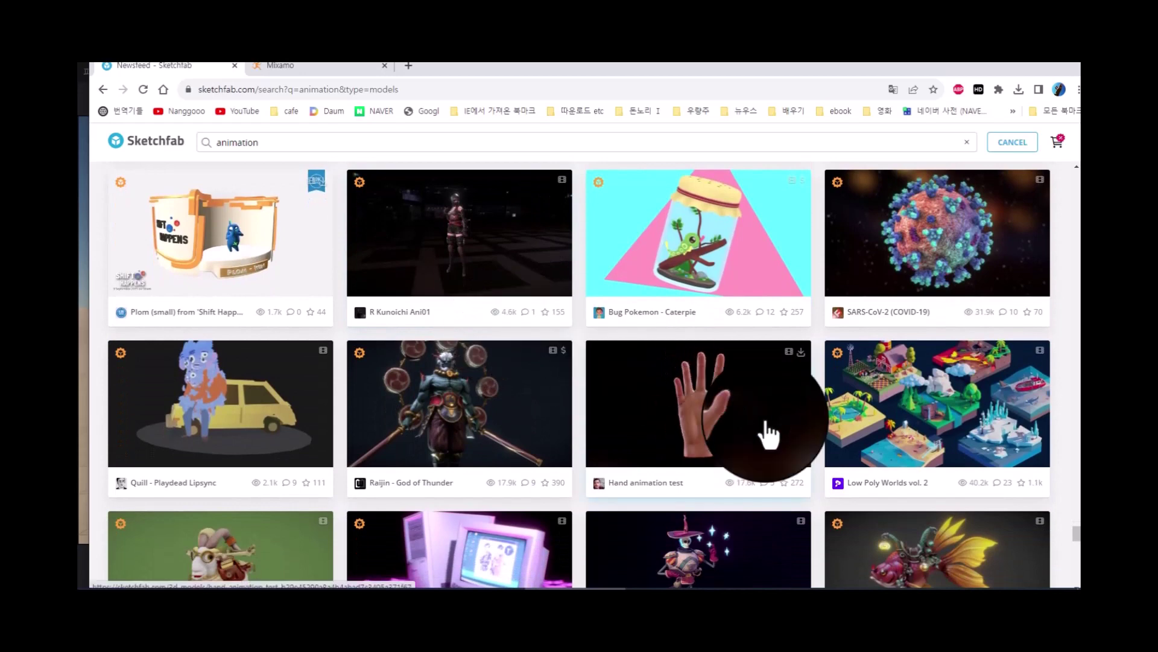
# Browse the results beyond Hand animation test, checking the character, dragon, dog and vehicle animations for further usable models
pyautogui.scroll(-4, 767, 433)
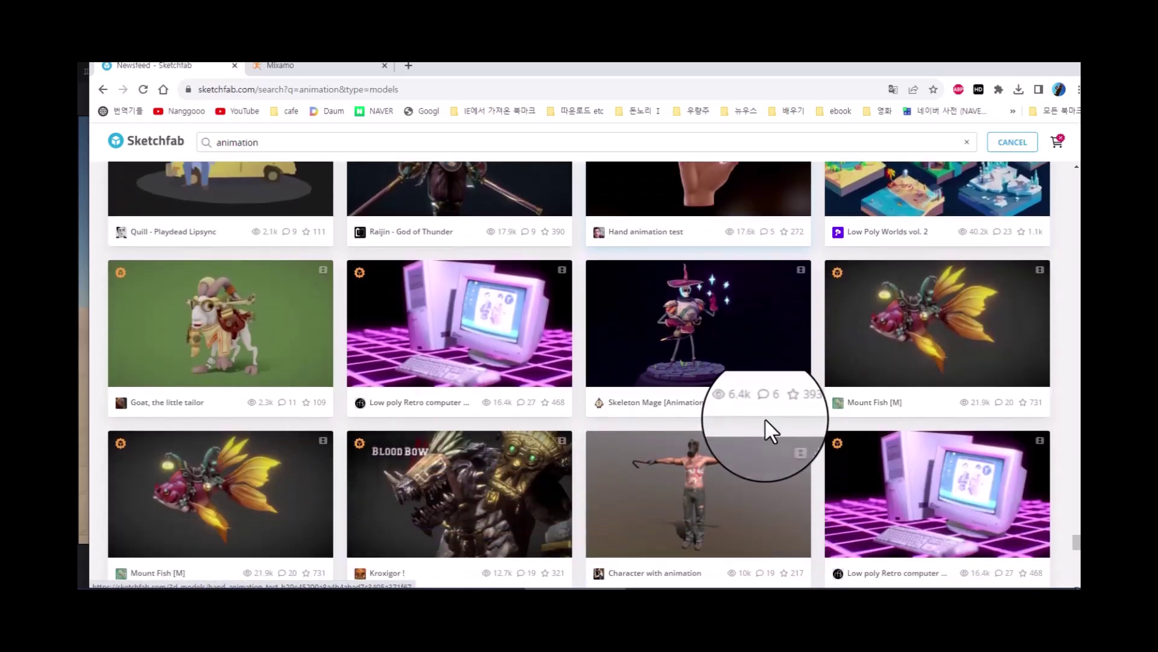
pyautogui.scroll(-4, 765, 417)
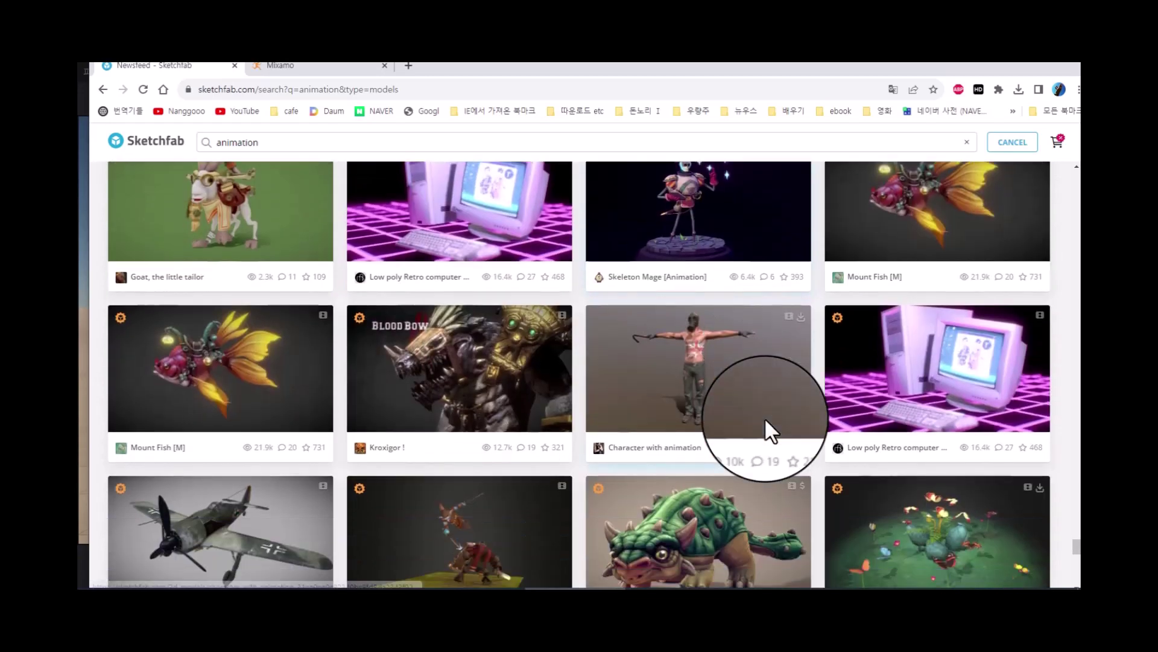
pyautogui.scroll(-2, 609, 427)
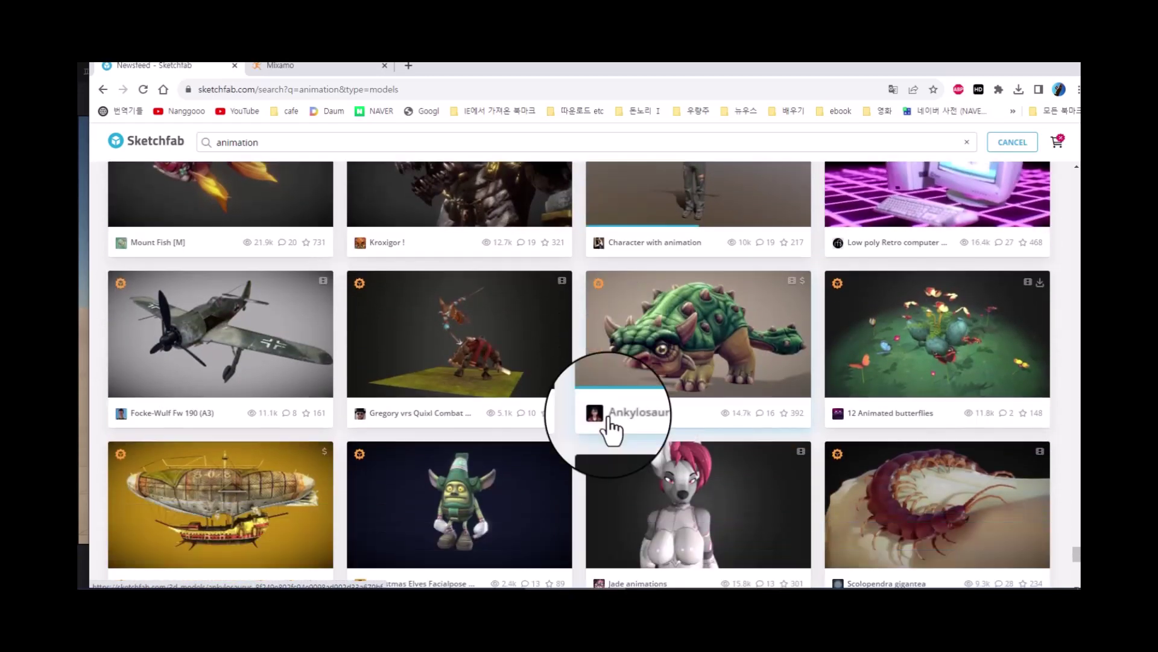
pyautogui.scroll(-3, 610, 430)
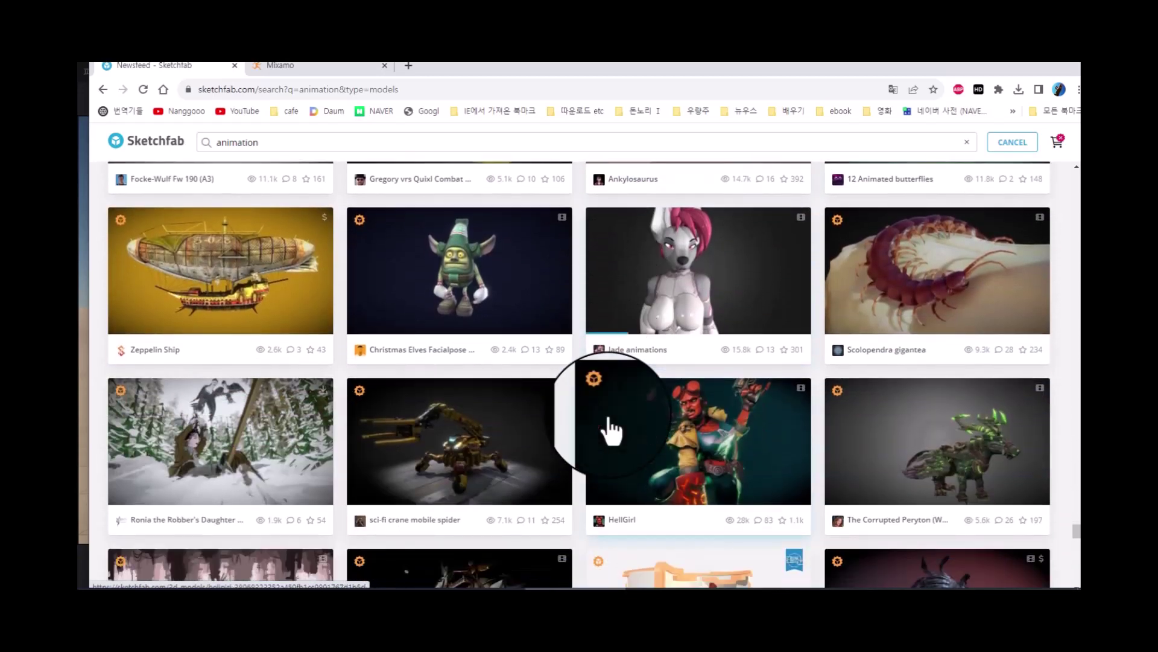
pyautogui.scroll(-3, 611, 429)
pyautogui.scroll(-4, 611, 429)
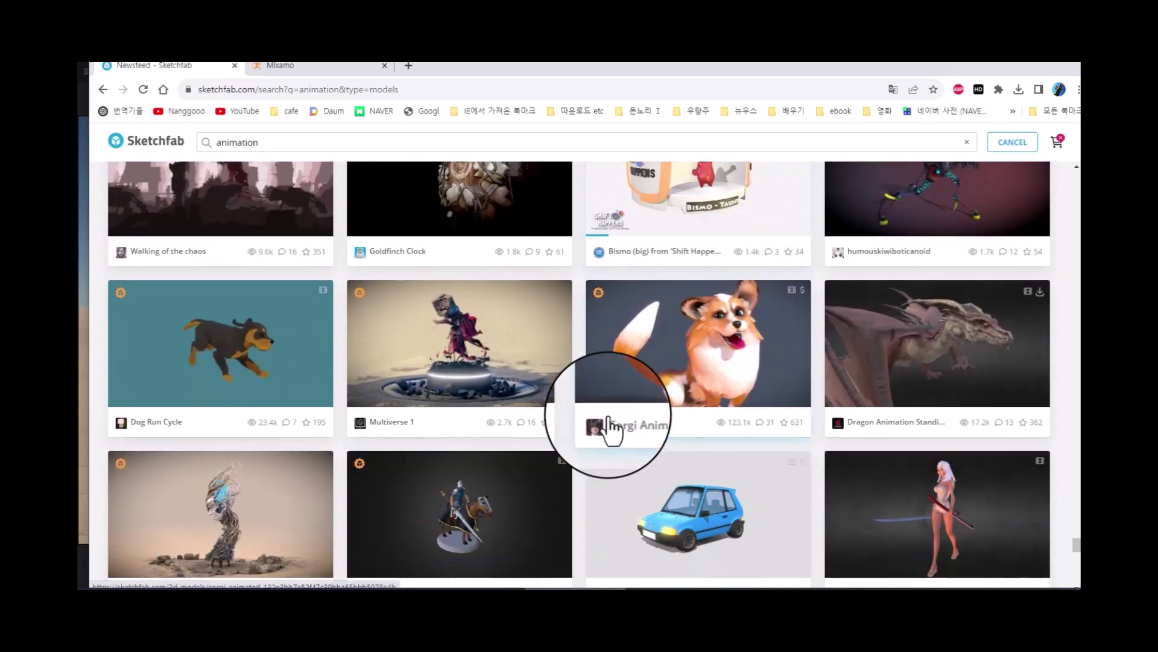
pyautogui.scroll(-3, 608, 418)
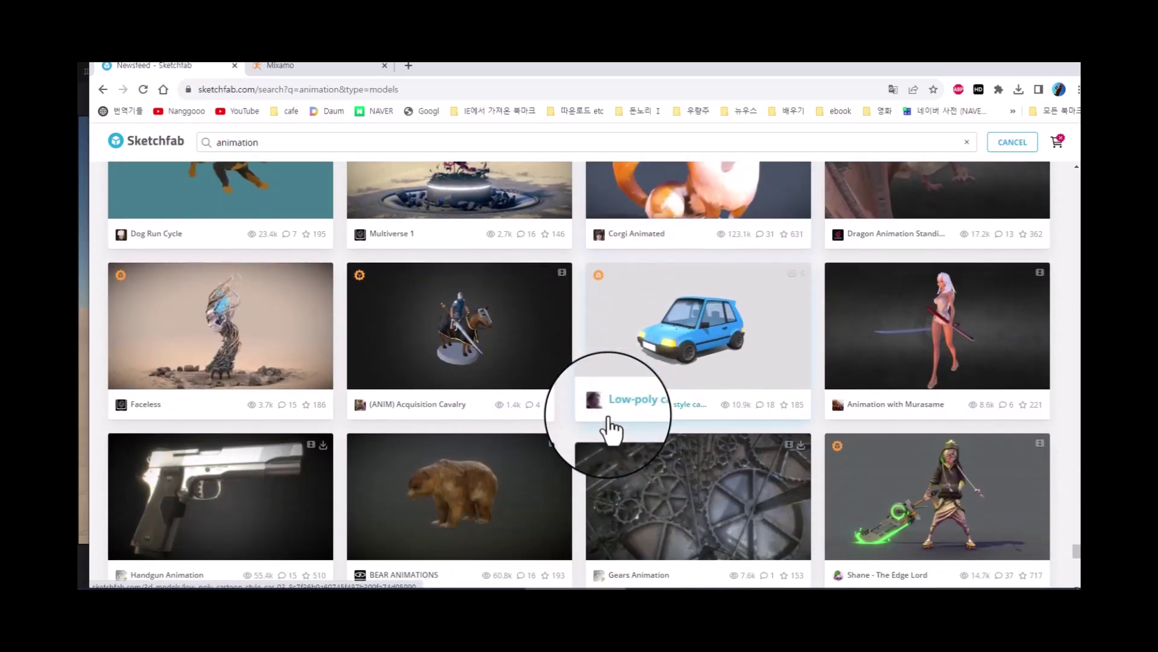
# Browse the results past the rhino and elephant models, and play the rendered example video 비디오1_000.mp4 from the test1 folder
pyautogui.scroll(-3, 608, 417)
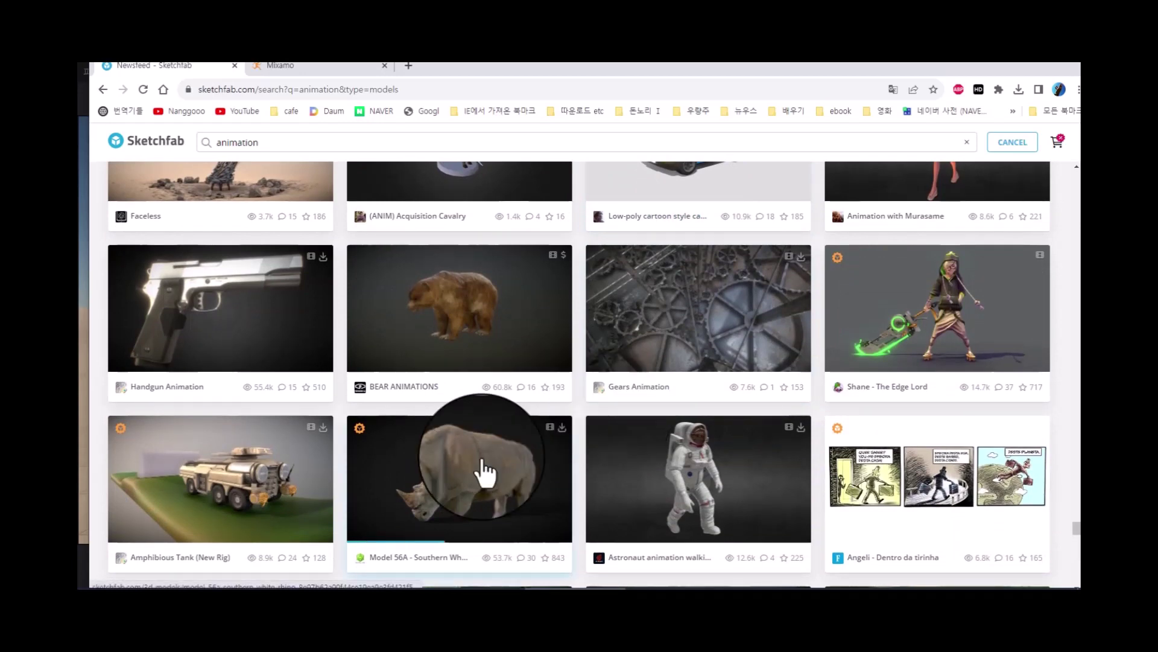
pyautogui.scroll(-4, 550, 424)
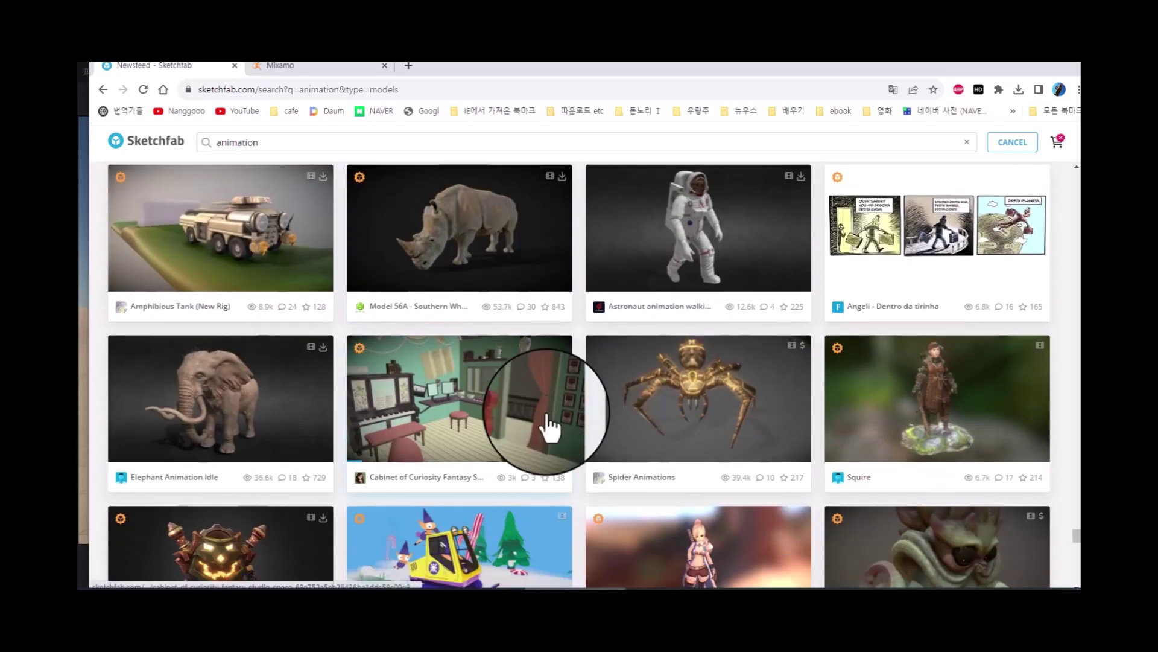
pyautogui.scroll(-2, 546, 425)
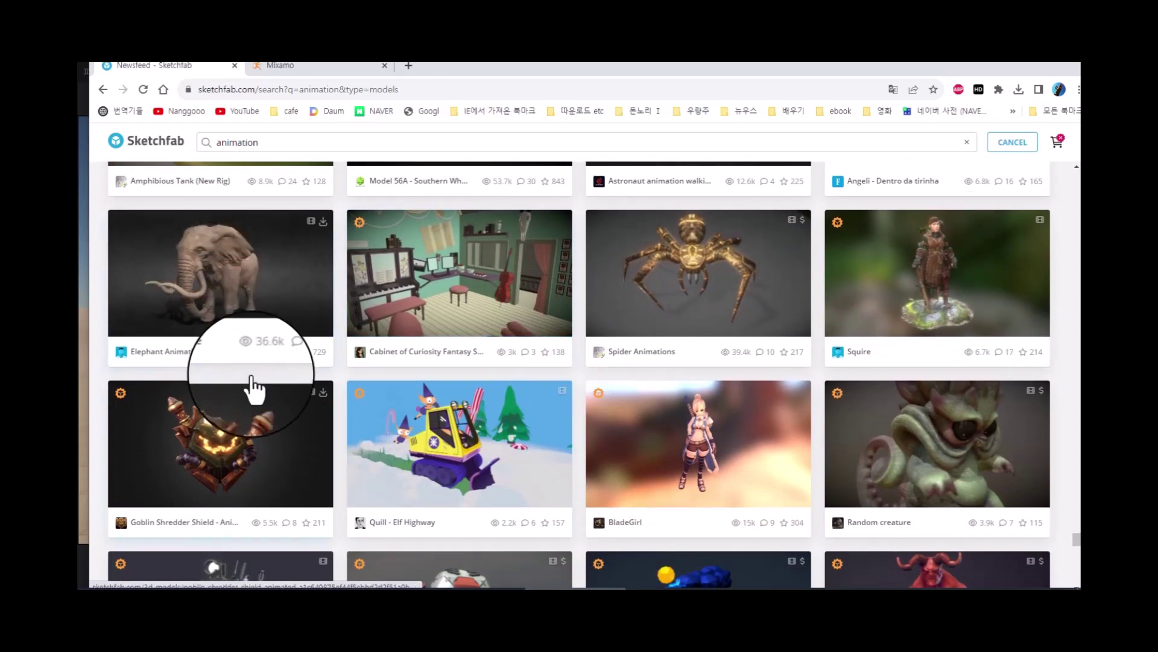
pyautogui.click(325, 595)
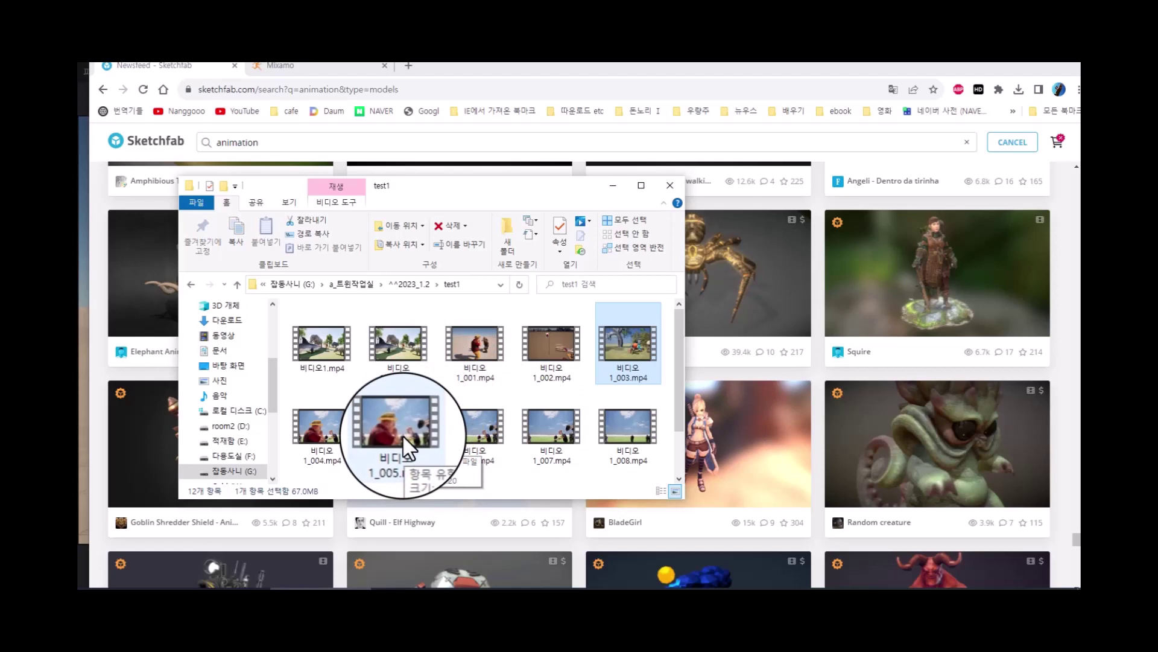
pyautogui.doubleClick(406, 353)
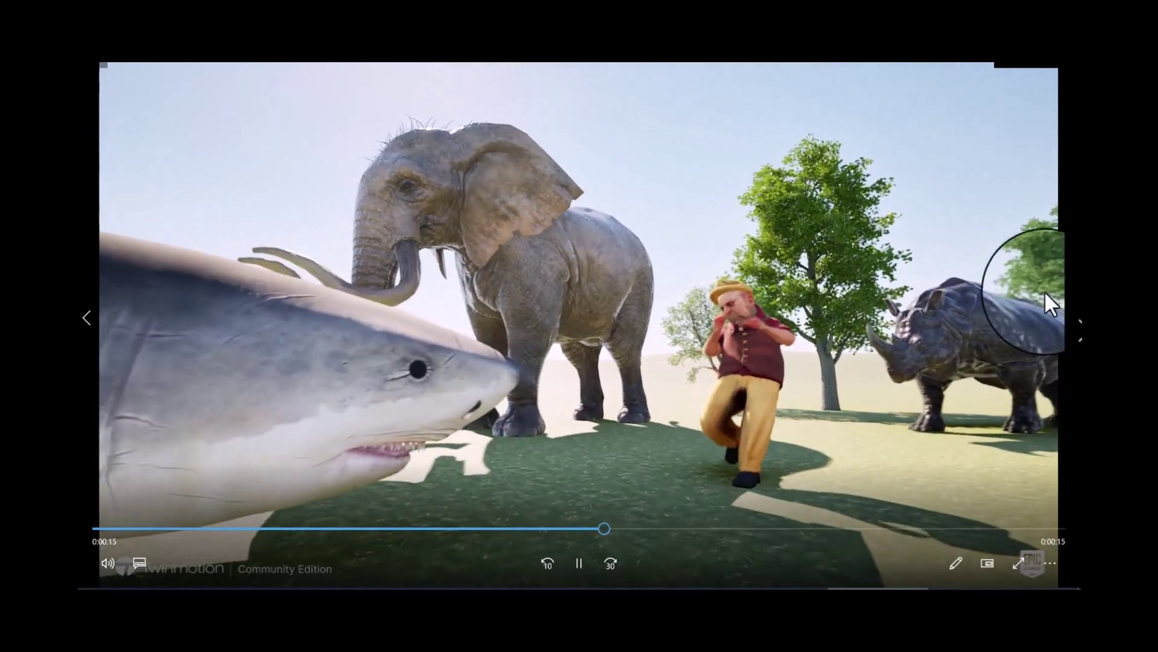
pyautogui.click(1065, 59)
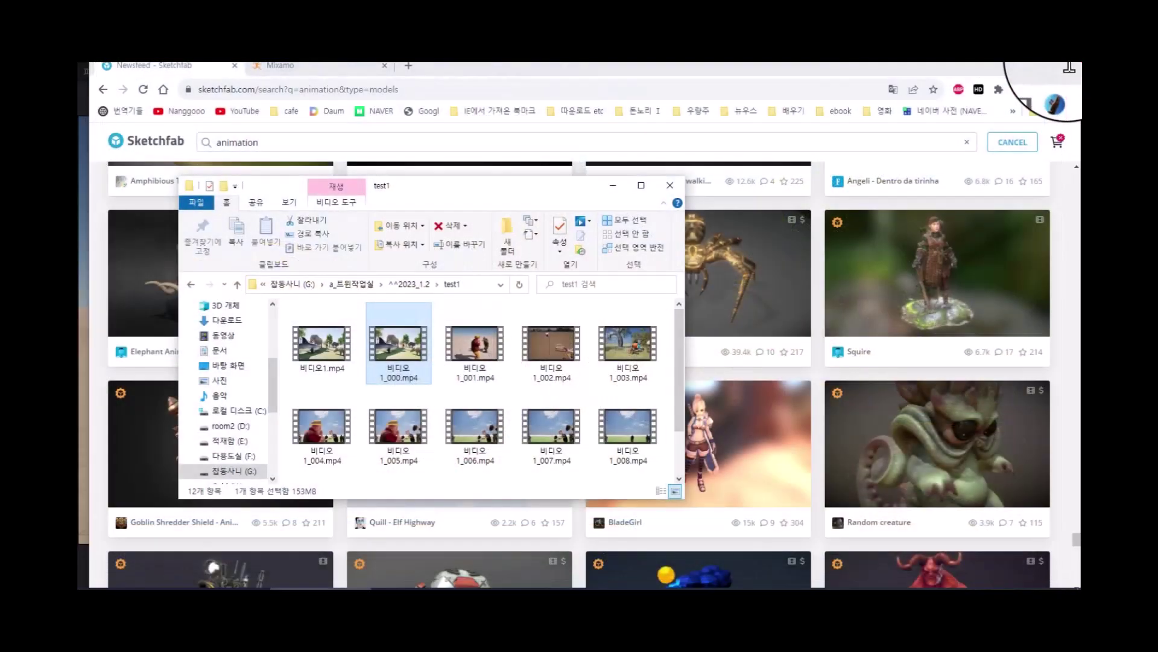
pyautogui.click(613, 185)
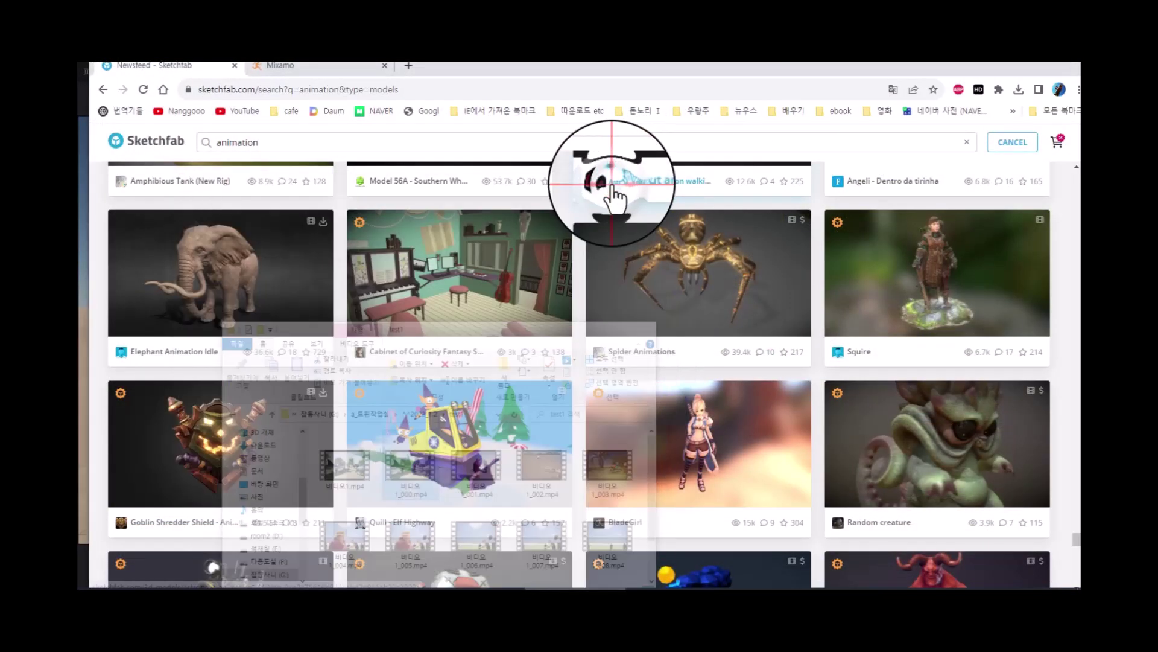
# Find the Sci-fi Girl v.02 Walkcycle Test model, check its license and available download formats, and close the download options
pyautogui.scroll(-5, 690, 362)
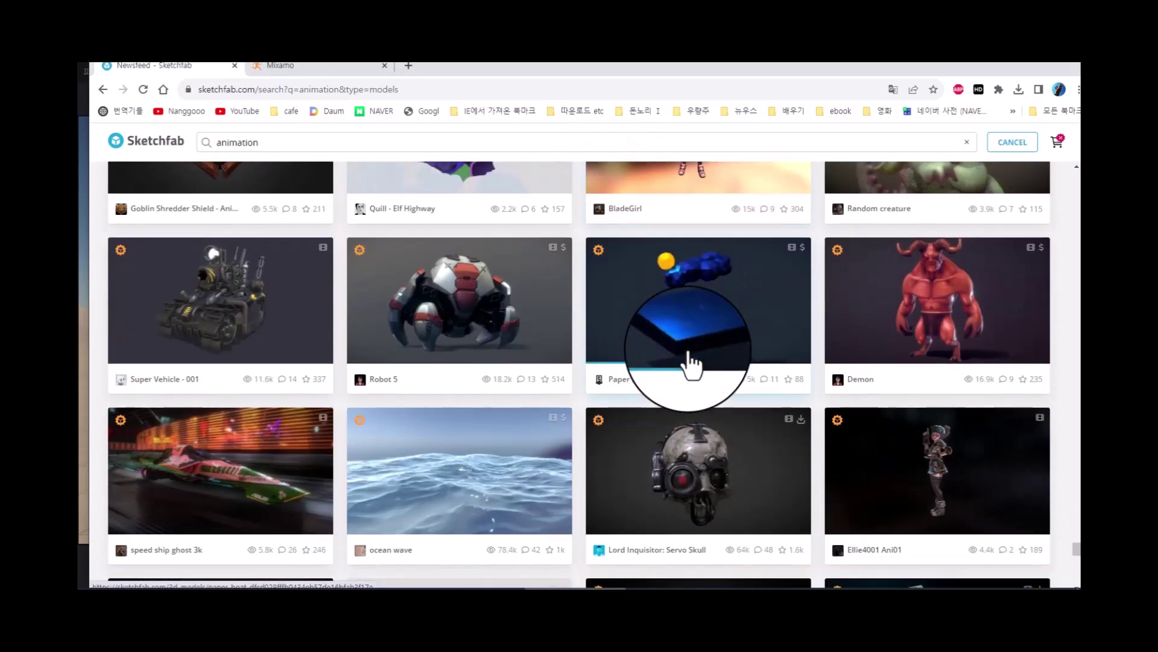
pyautogui.scroll(-8, 690, 361)
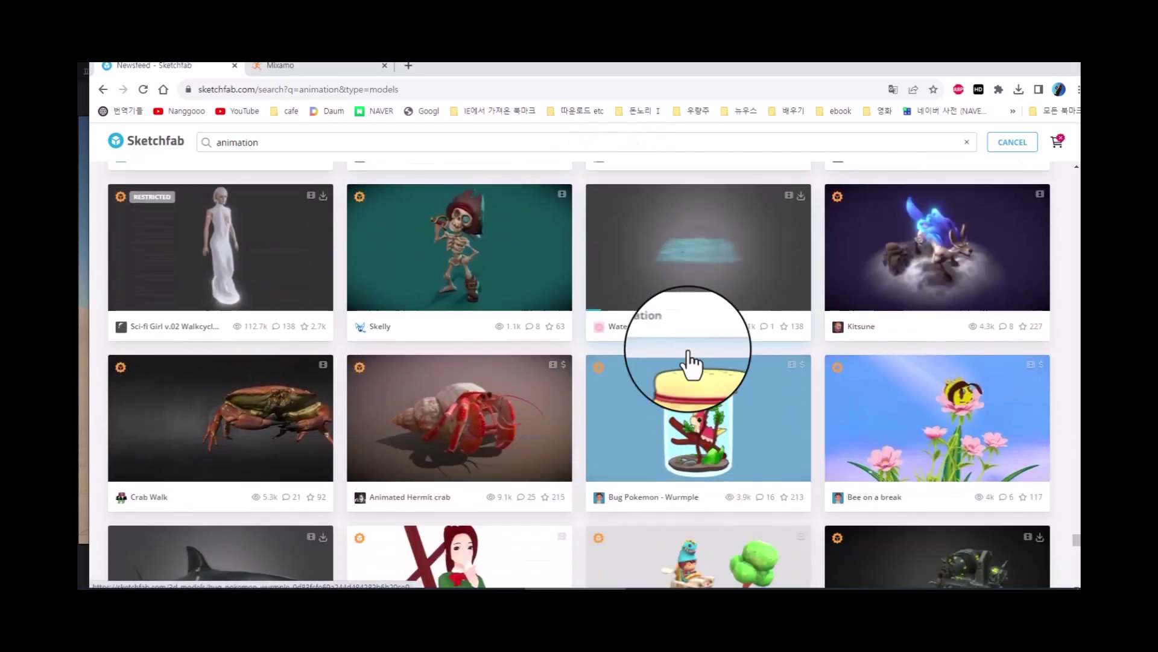
pyautogui.click(219, 270)
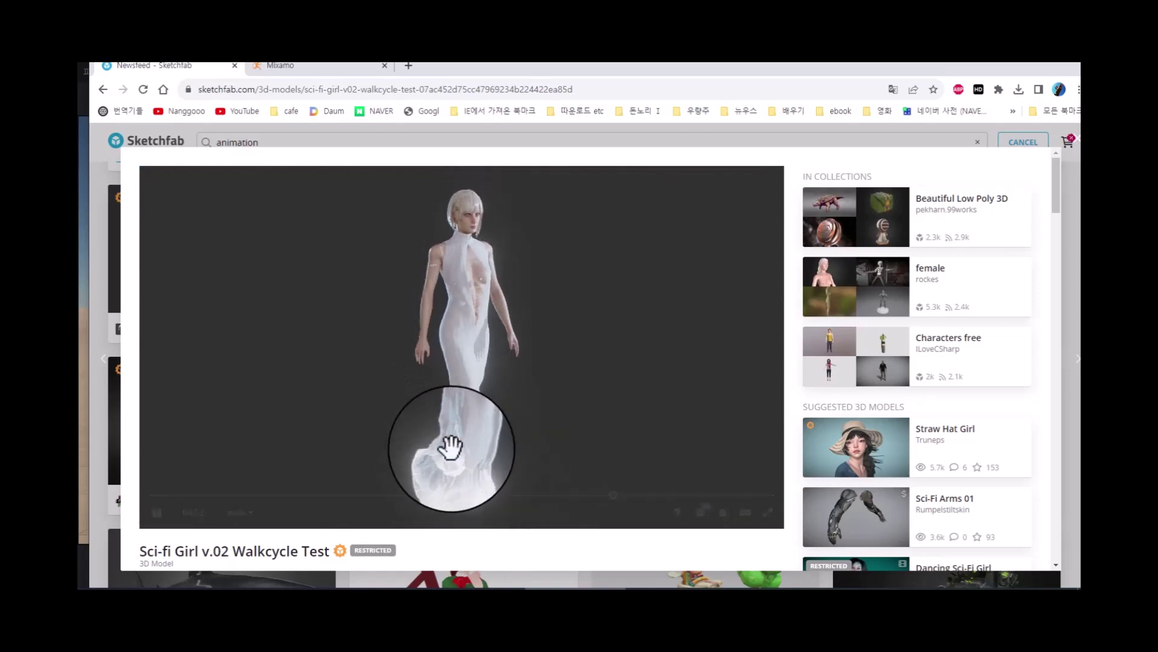
pyautogui.scroll(-2, 479, 551)
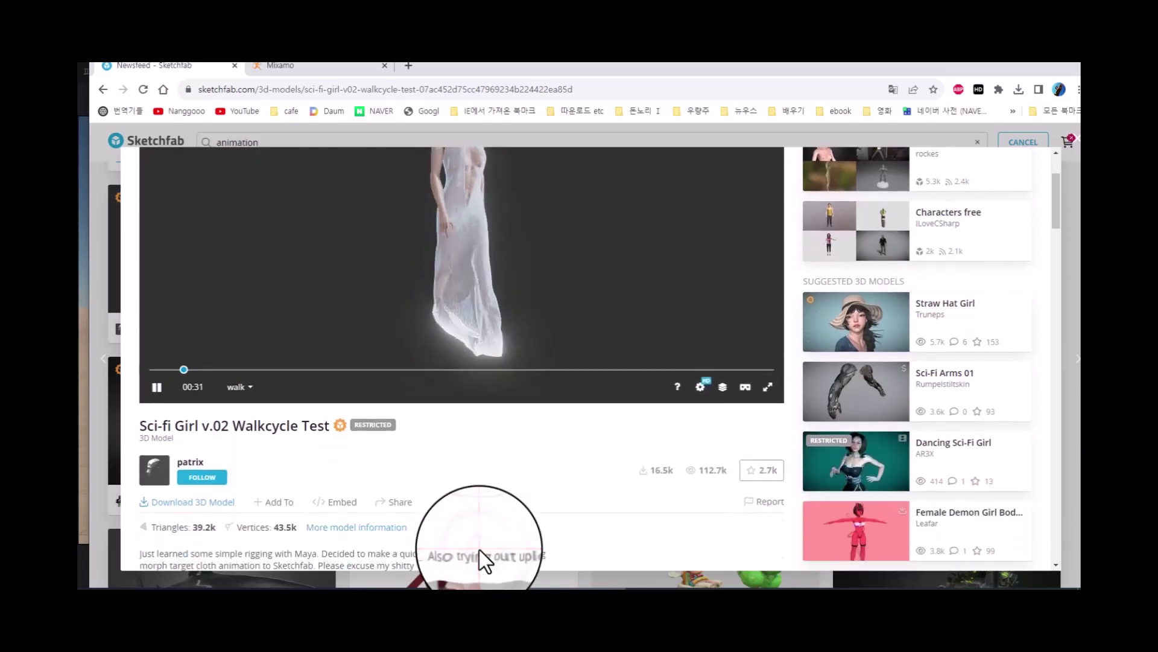
pyautogui.click(185, 504)
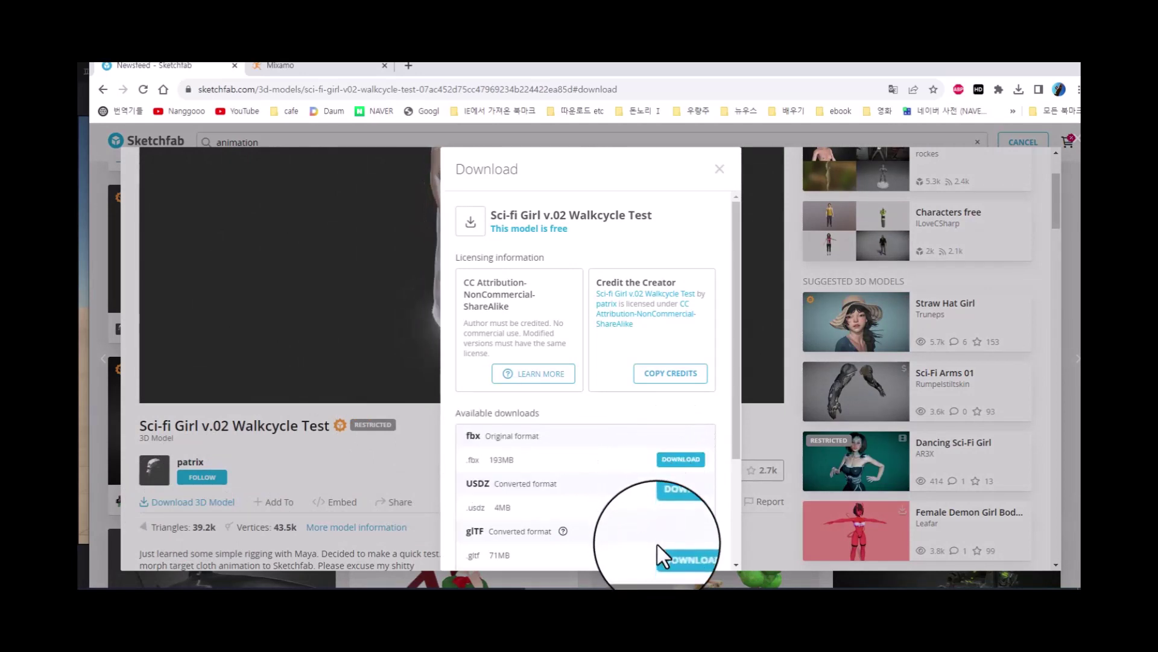
pyautogui.click(720, 169)
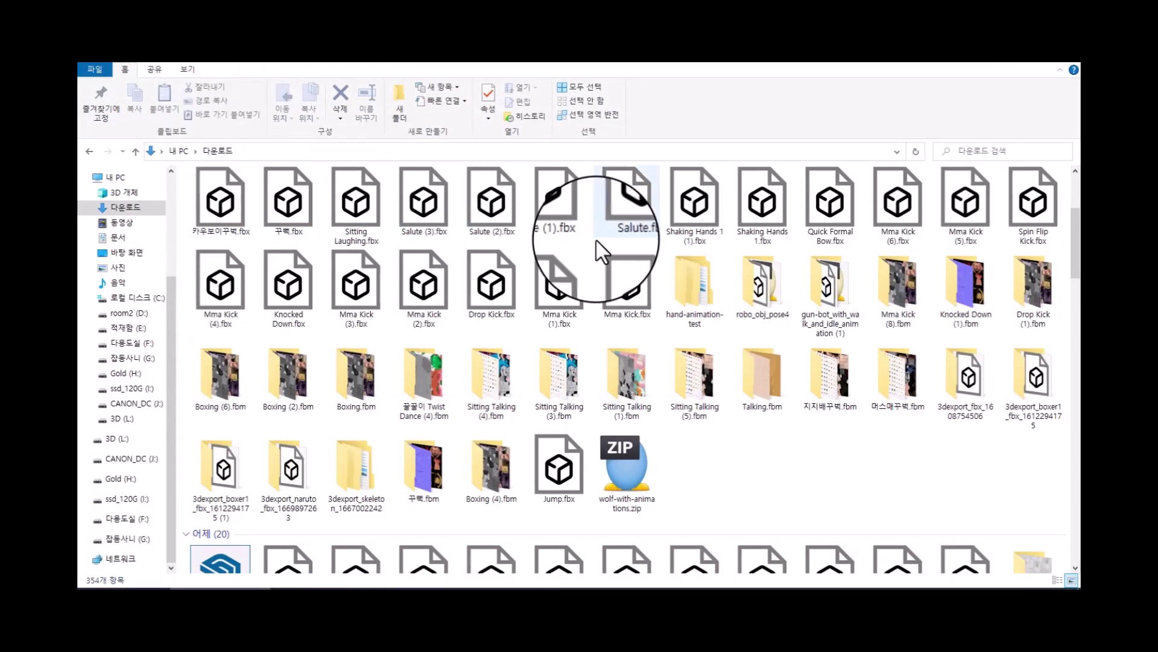
# Preview the Knocked Down (1).fbx animation from the Downloads folder in 3D Viewer and close it
pyautogui.scroll(-2, 596, 241)
pyautogui.scroll(5, 597, 250)
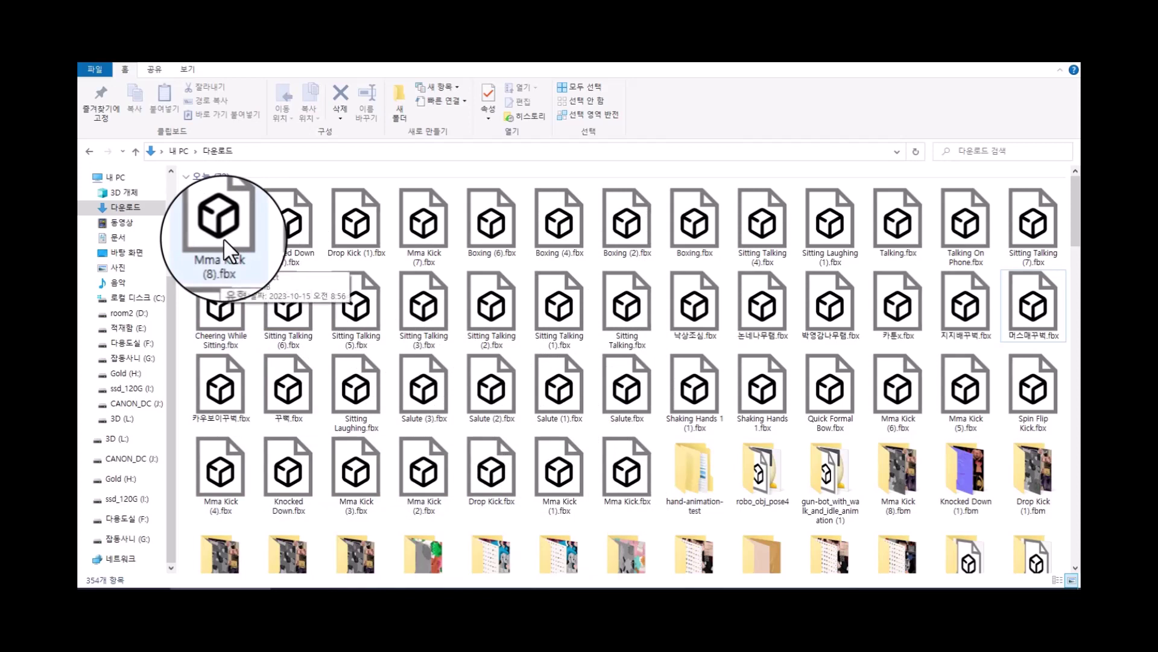
pyautogui.doubleClick(294, 253)
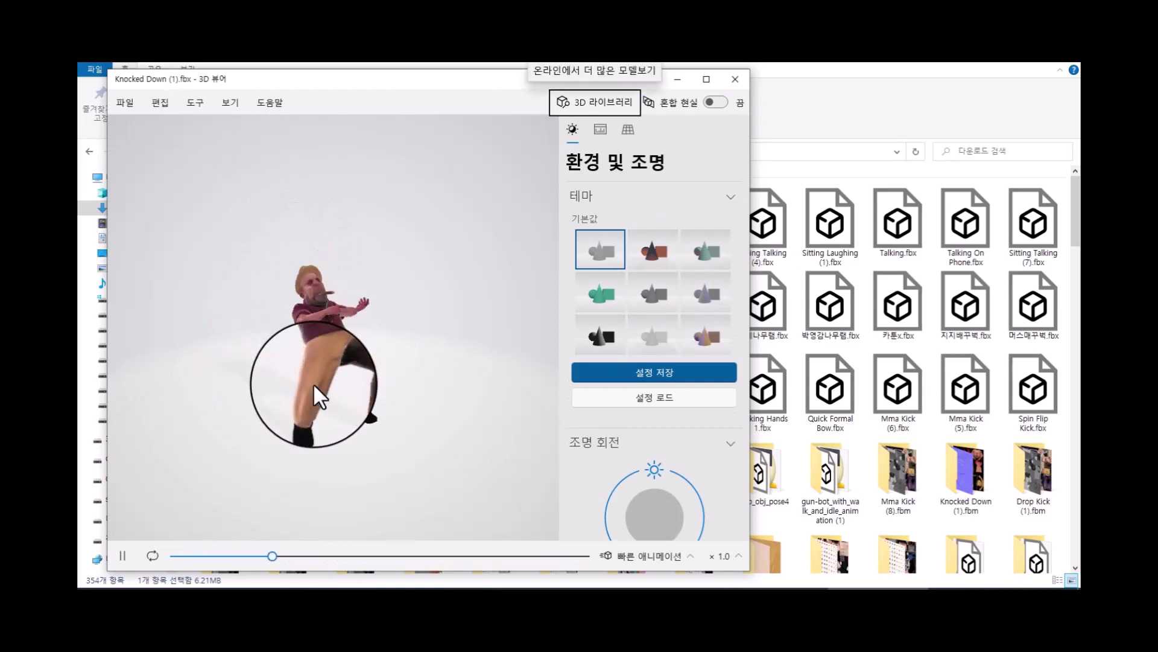
pyautogui.click(733, 77)
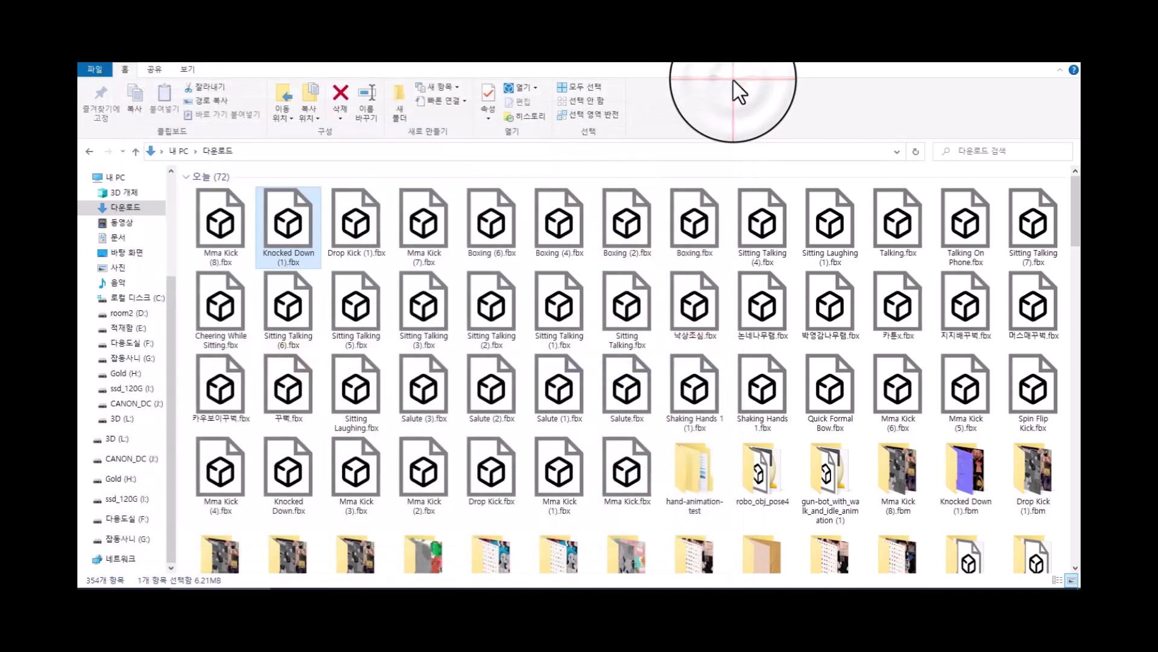
# Preview the Boxing (2).fbx and Salute (1).fbx character animations one after the other, closing each preview
pyautogui.click(628, 241)
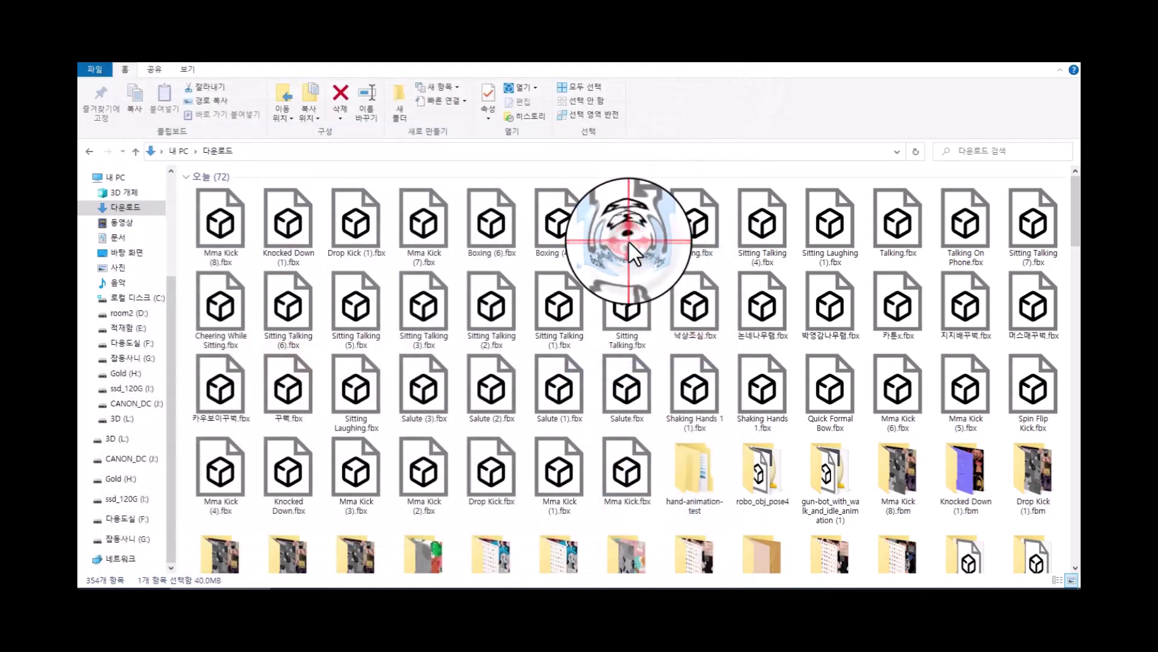
pyautogui.doubleClick(628, 241)
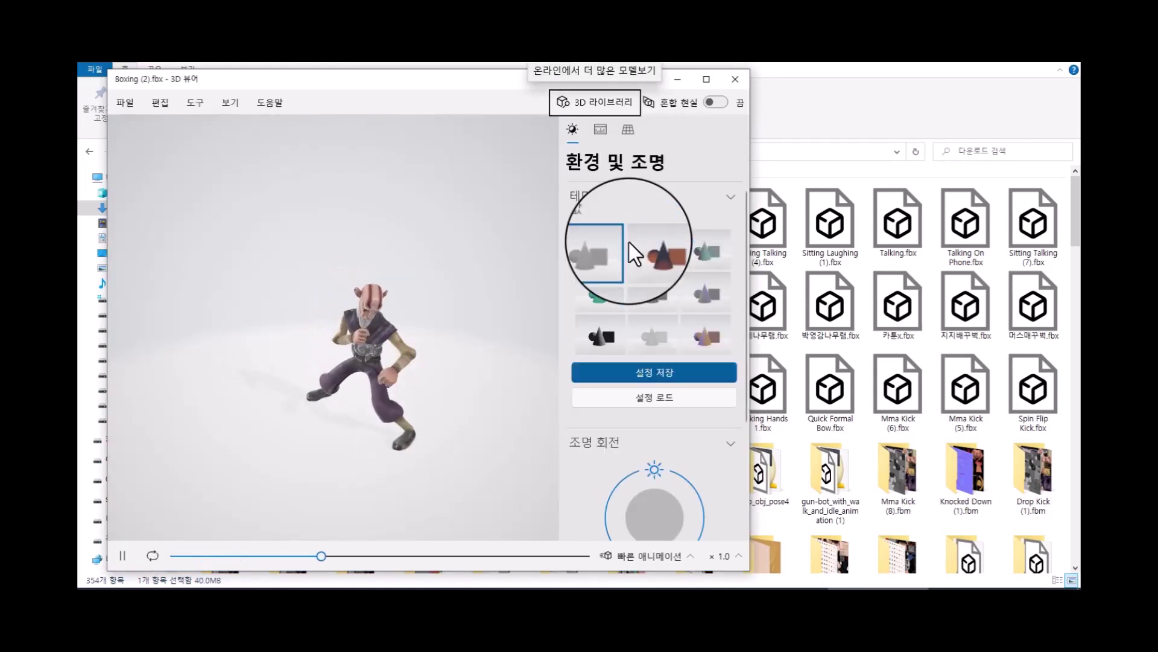
pyautogui.click(744, 64)
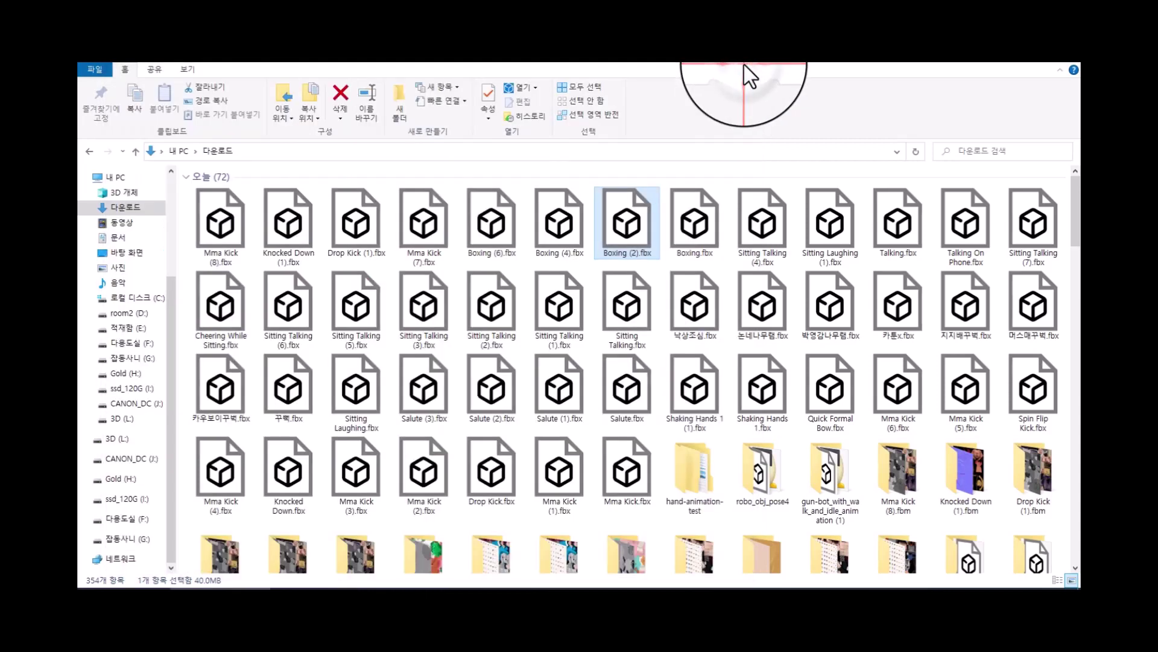
pyautogui.click(550, 405)
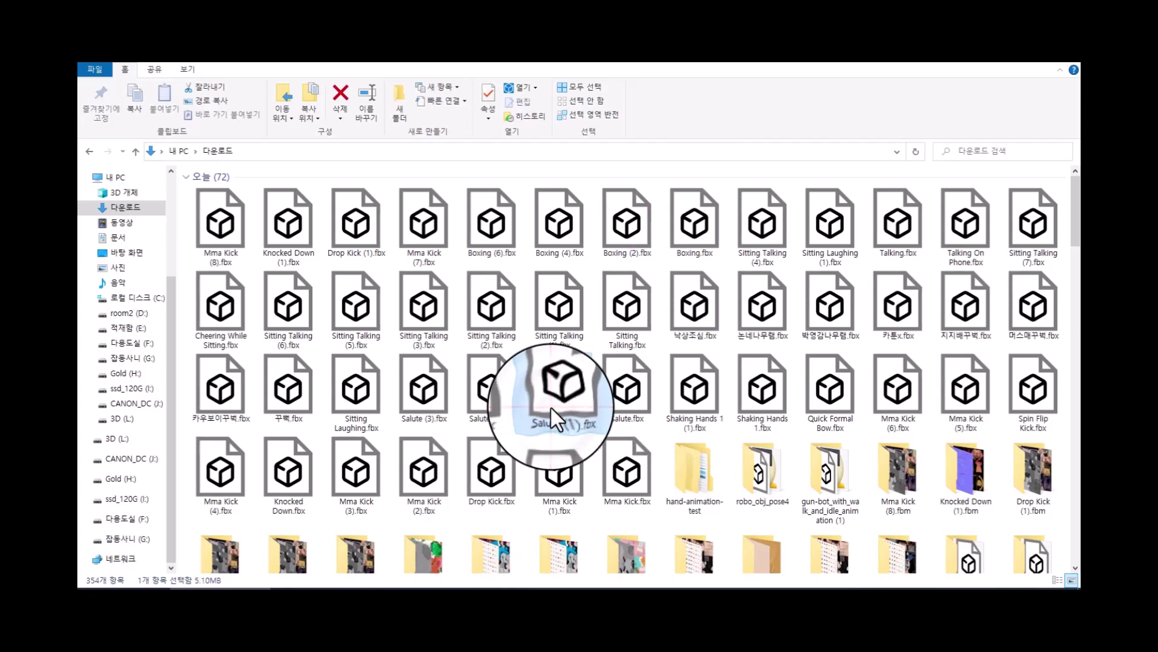
pyautogui.doubleClick(551, 402)
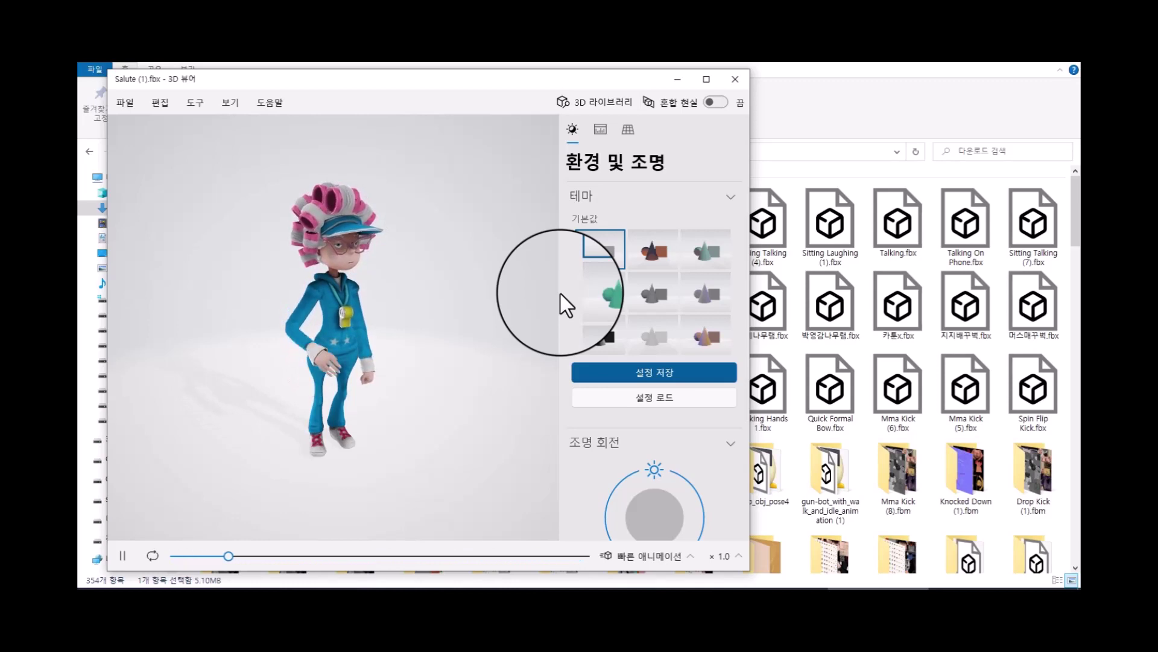
pyautogui.click(736, 79)
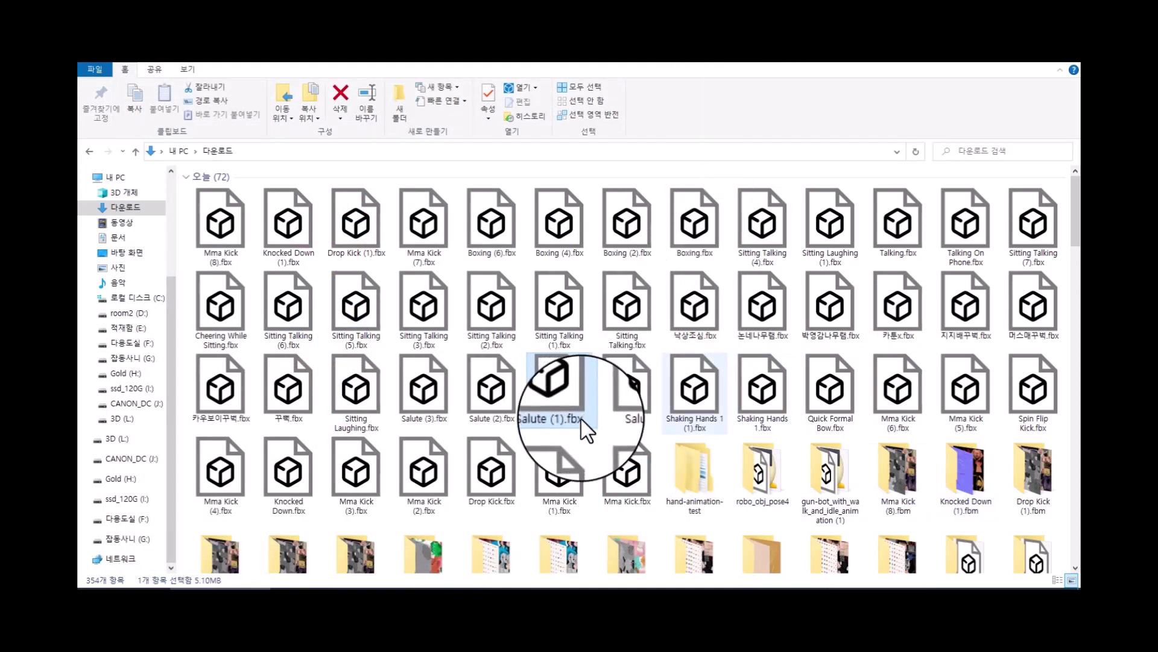
# Look through the Downloads folder for the collected FBX characters, dance animations and extracted model folders
pyautogui.scroll(-4, 580, 419)
pyautogui.scroll(3, 581, 419)
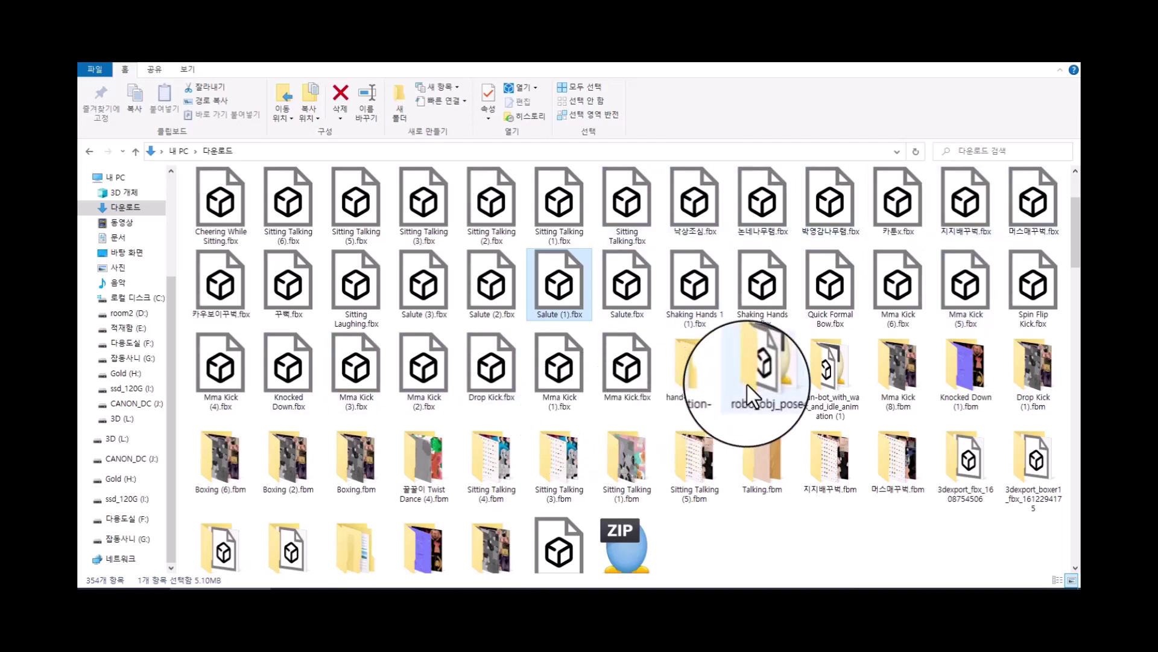
pyautogui.scroll(-5, 748, 385)
pyautogui.scroll(-5, 748, 385)
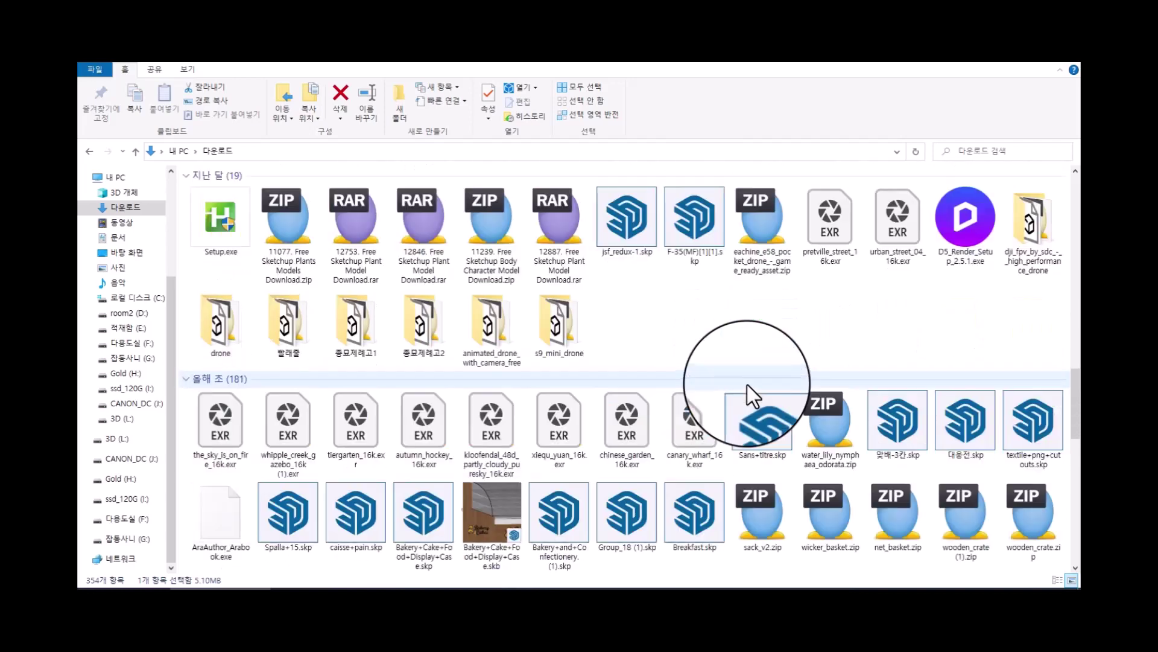
pyautogui.scroll(8, 747, 385)
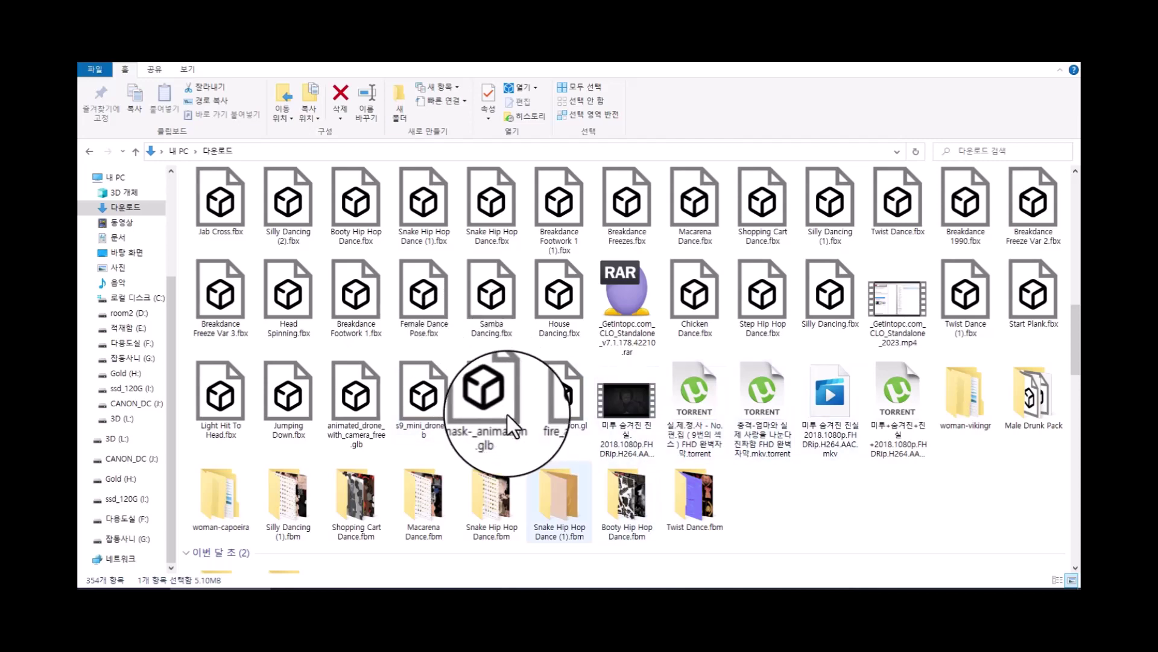
pyautogui.scroll(2, 516, 431)
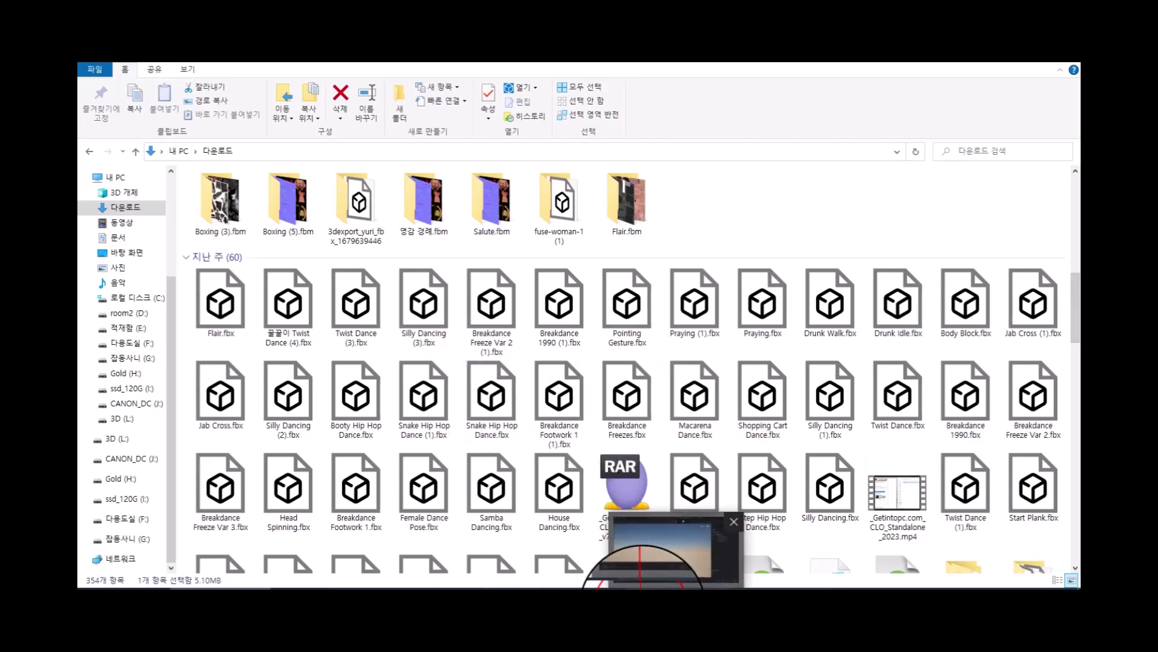
# Switch to Twinmotion, start a new import of the Animation type, and open the file selection for it
pyautogui.click(642, 606)
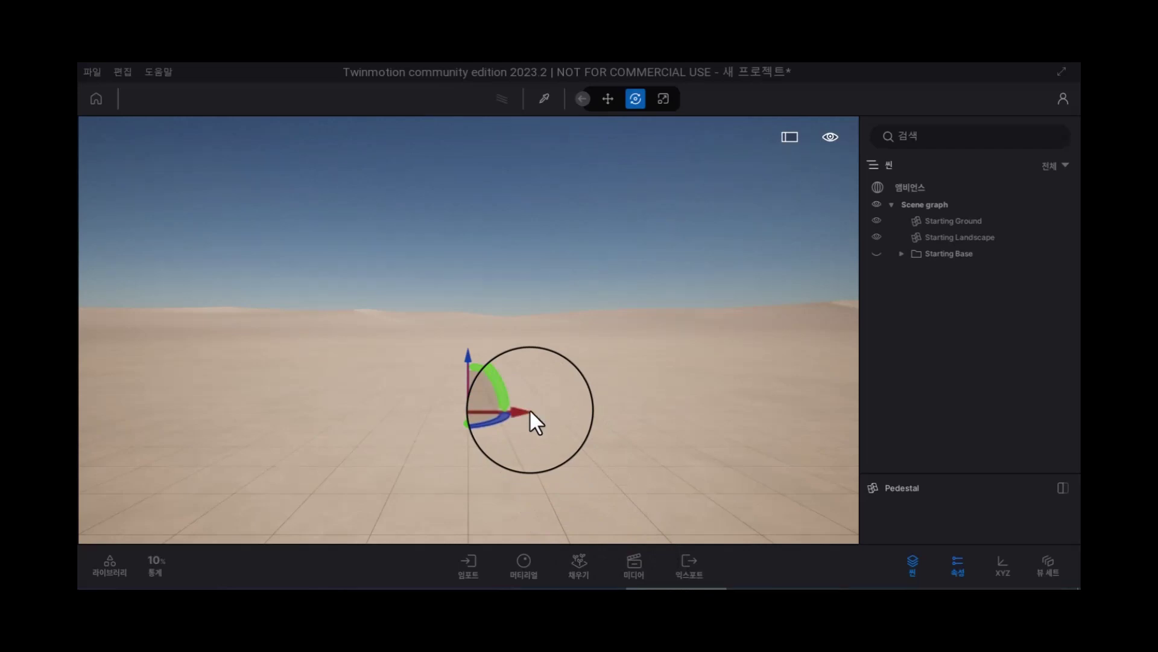
pyautogui.click(473, 567)
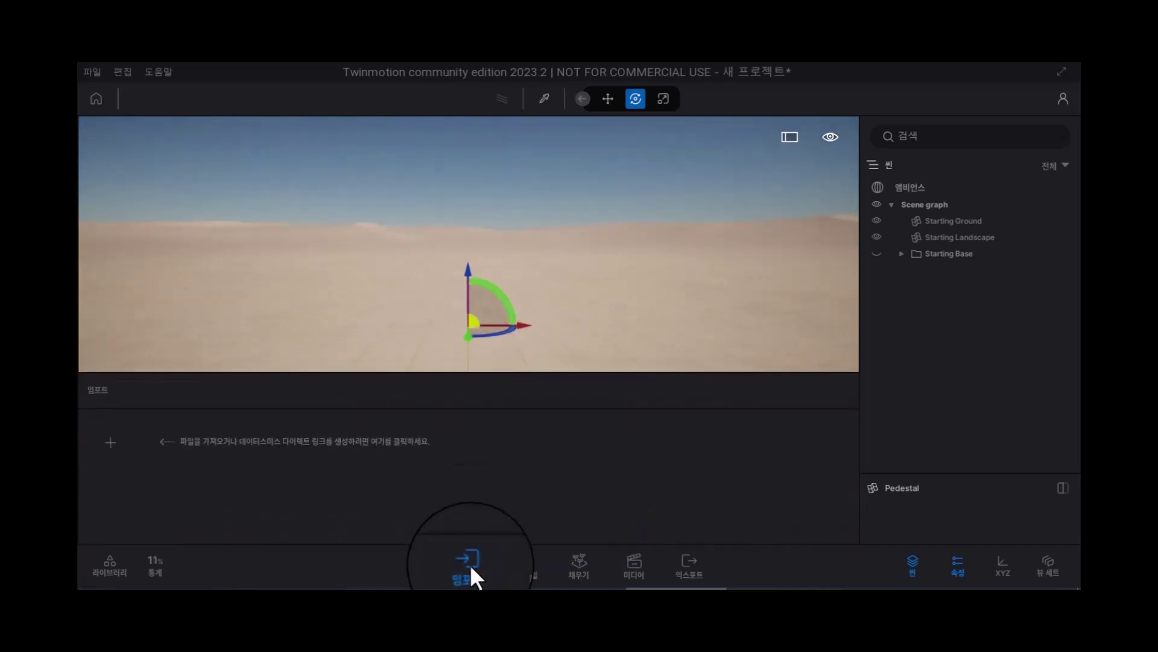
pyautogui.click(107, 446)
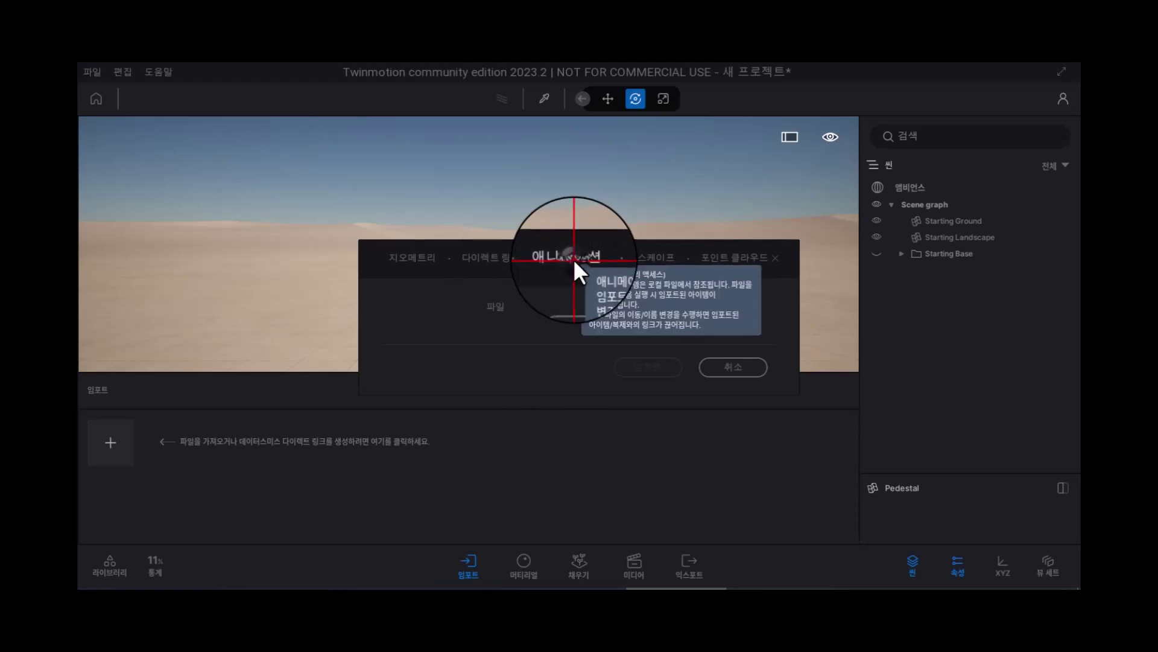
pyautogui.click(651, 306)
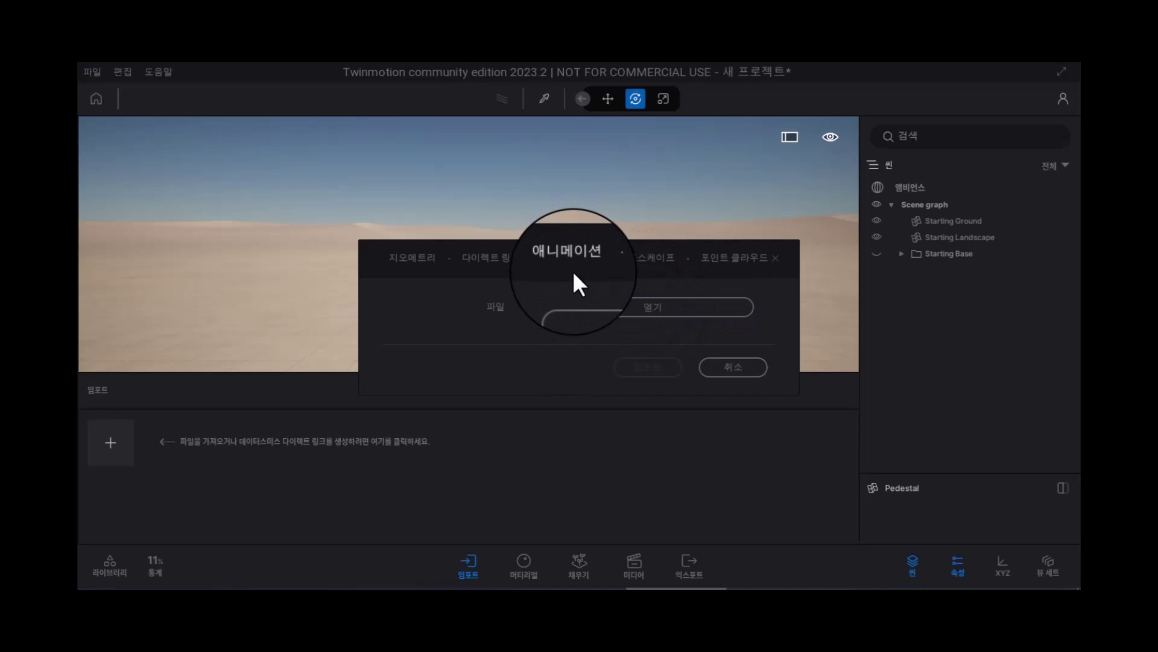
pyautogui.click(644, 305)
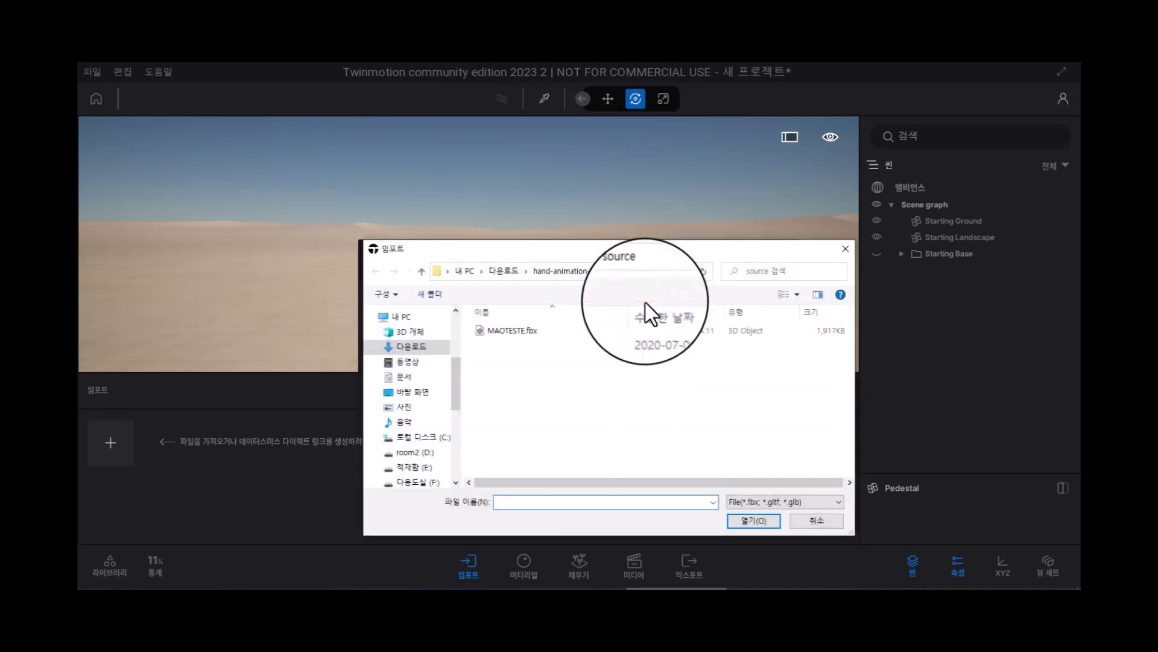
# Import Mma Kick (4).fbx from the Downloads folder as an animation with the default options and close the import dock
pyautogui.click(422, 342)
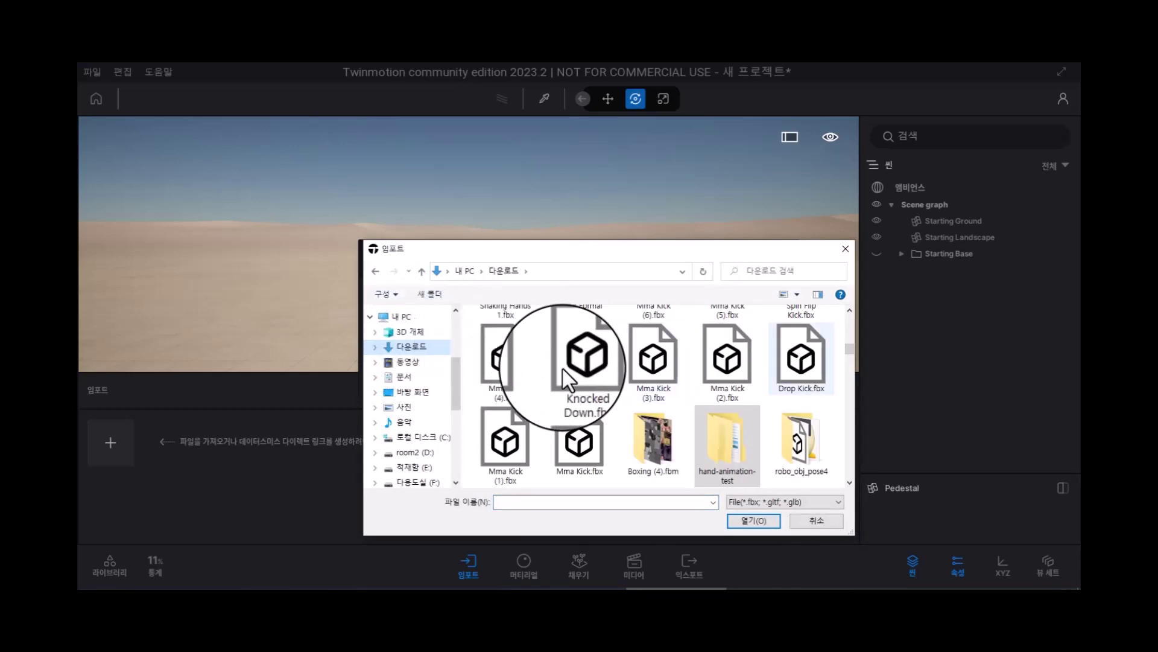
pyautogui.scroll(1, 567, 371)
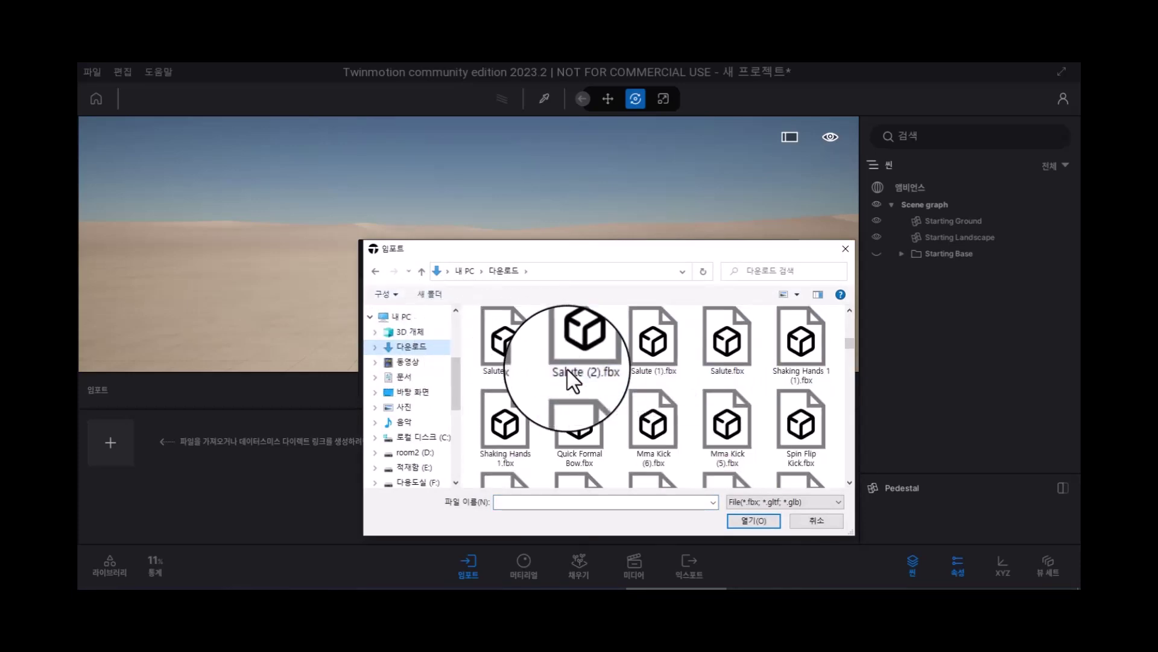
pyautogui.scroll(-1, 683, 392)
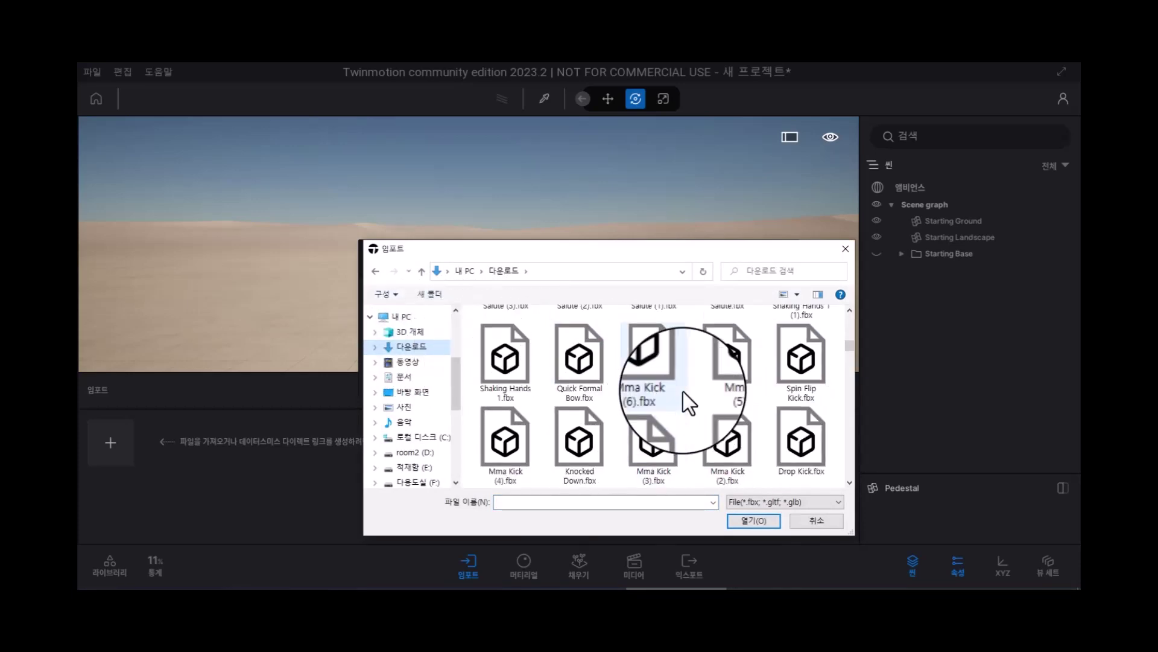
pyautogui.click(515, 451)
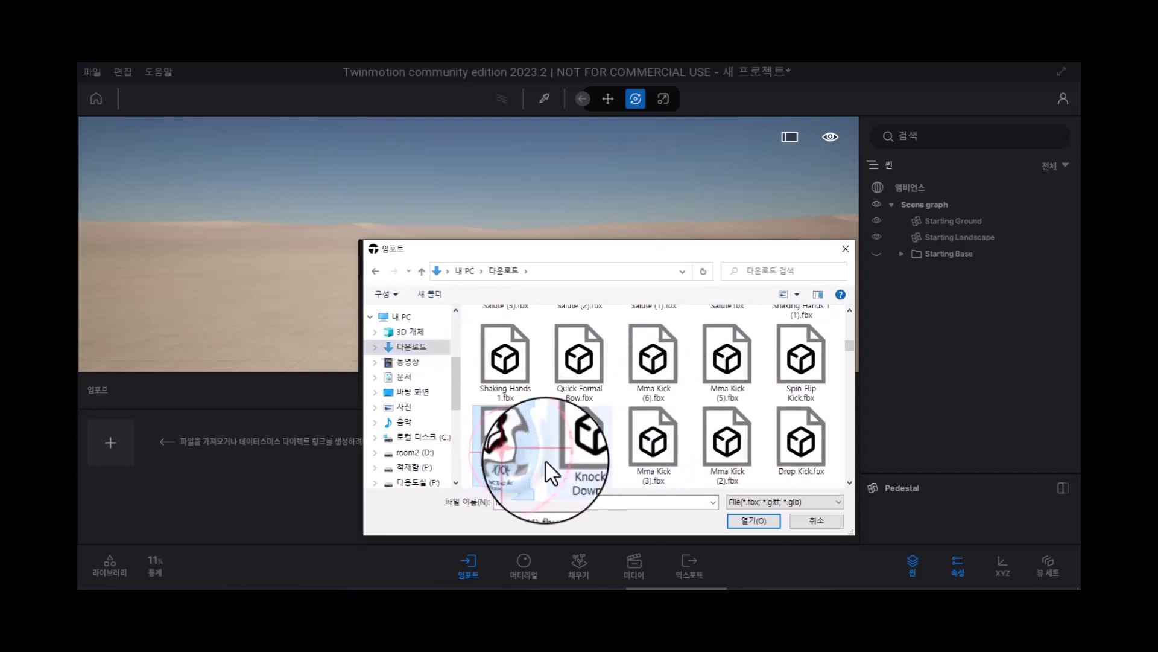
pyautogui.click(744, 518)
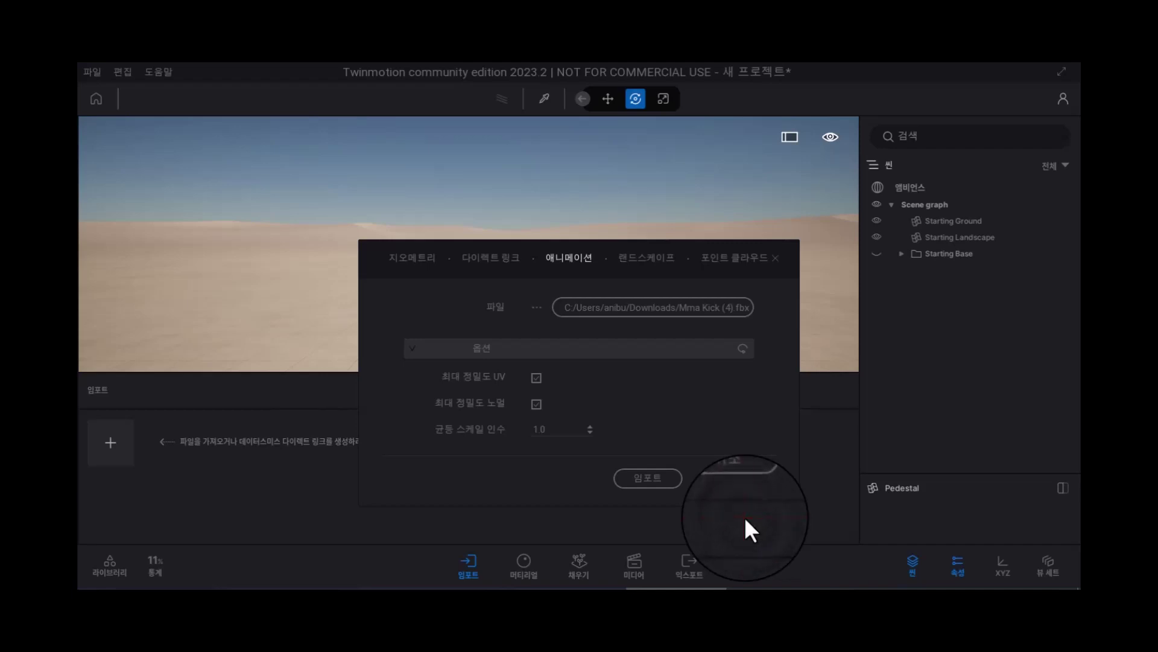
pyautogui.click(652, 476)
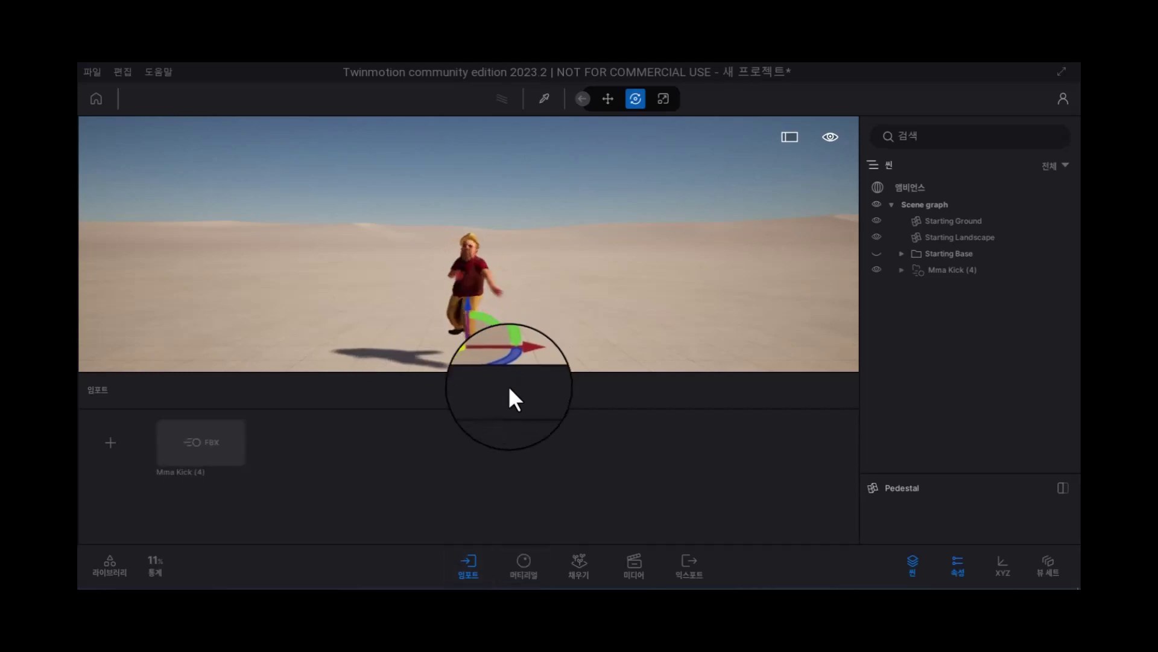
pyautogui.click(462, 563)
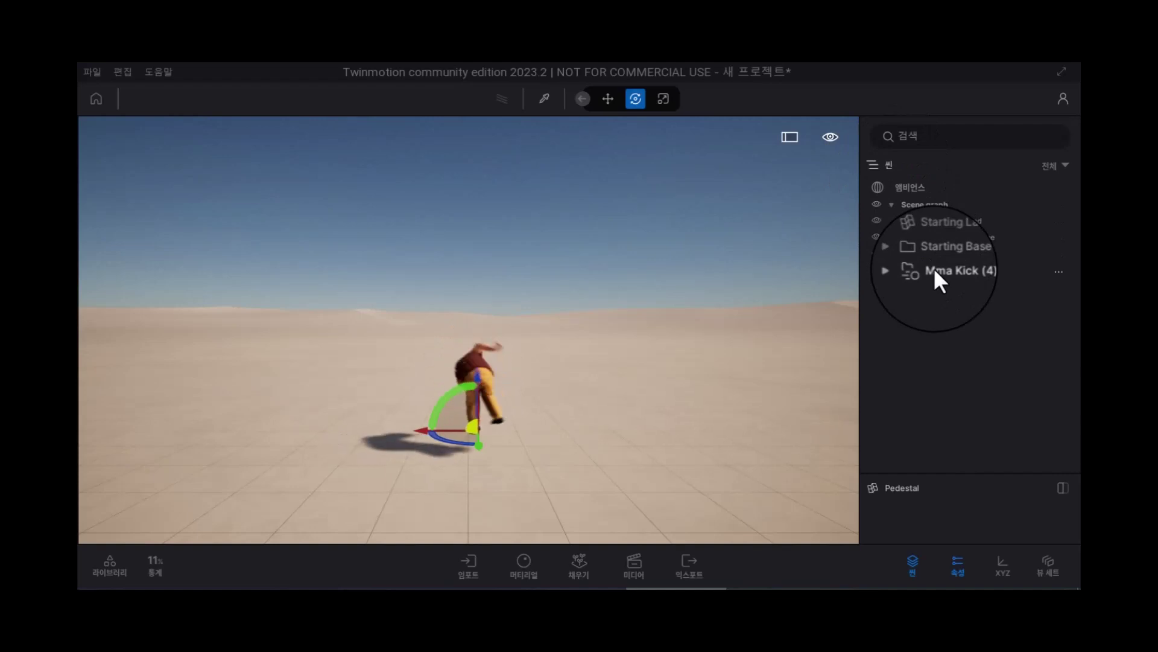
# Select the Mma Kick (4) character in the scene graph and scale it up uniformly to more than its original size
pyautogui.click(958, 270)
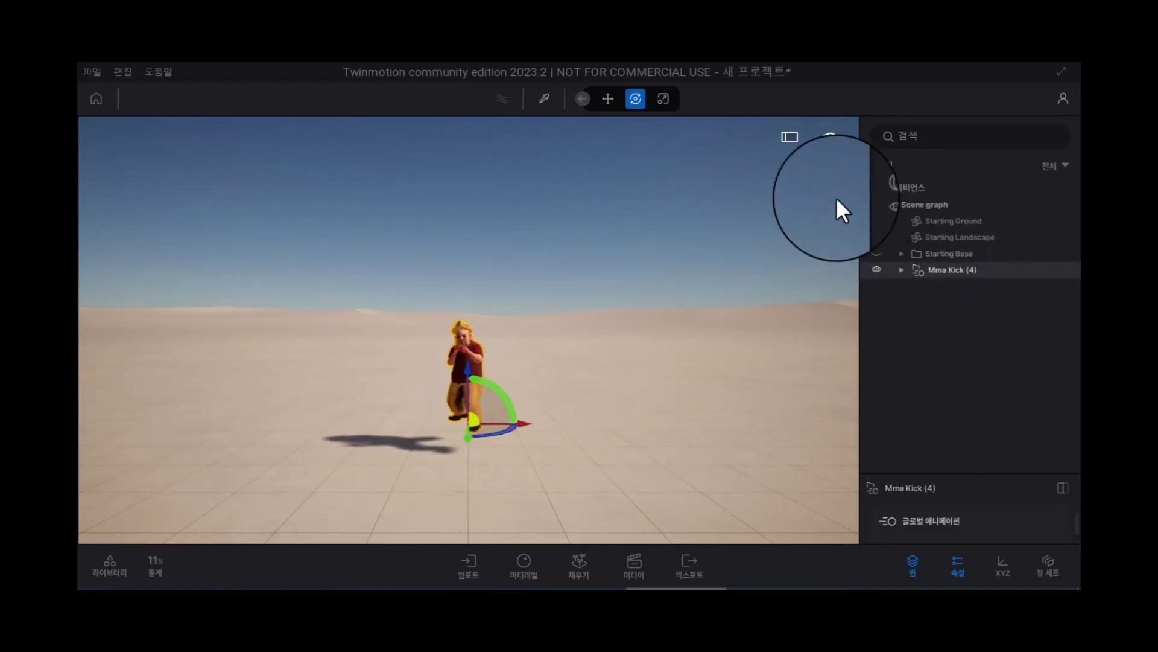
pyautogui.click(662, 98)
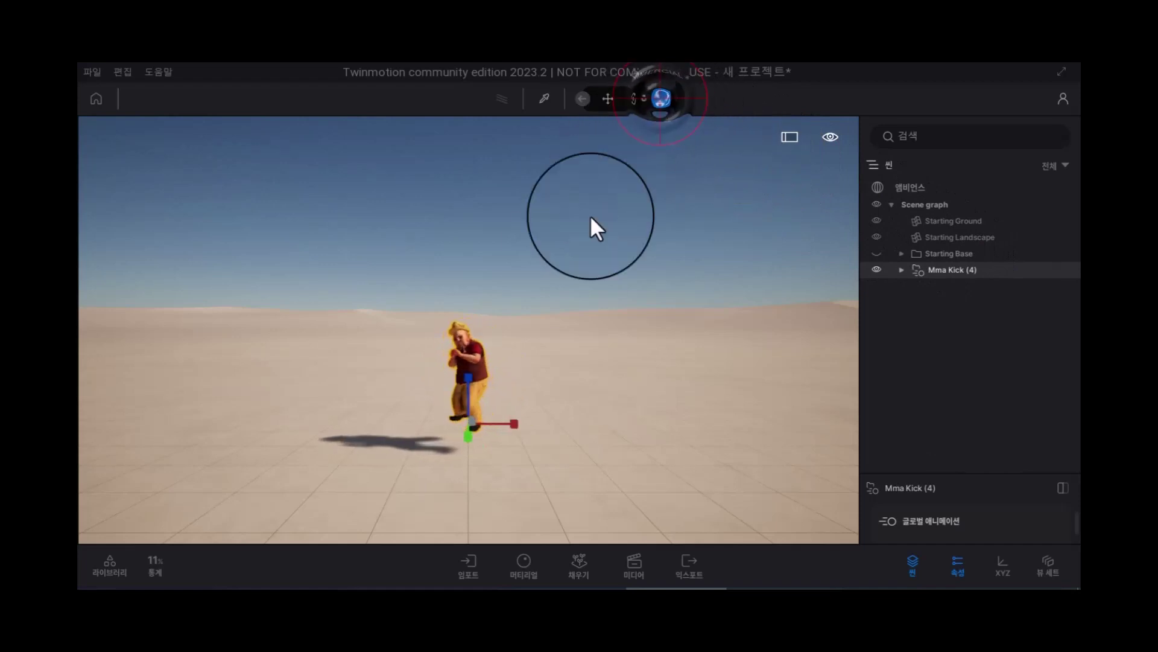
pyautogui.click(469, 417)
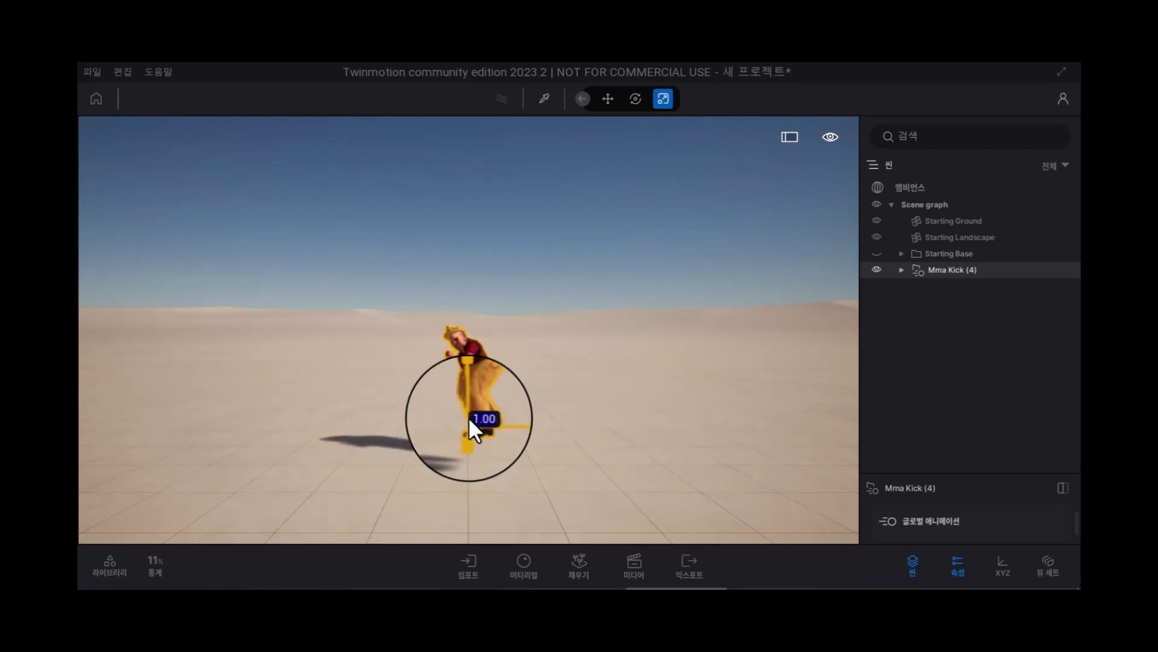
pyautogui.moveTo(468, 416); pyautogui.dragTo(615, 417)
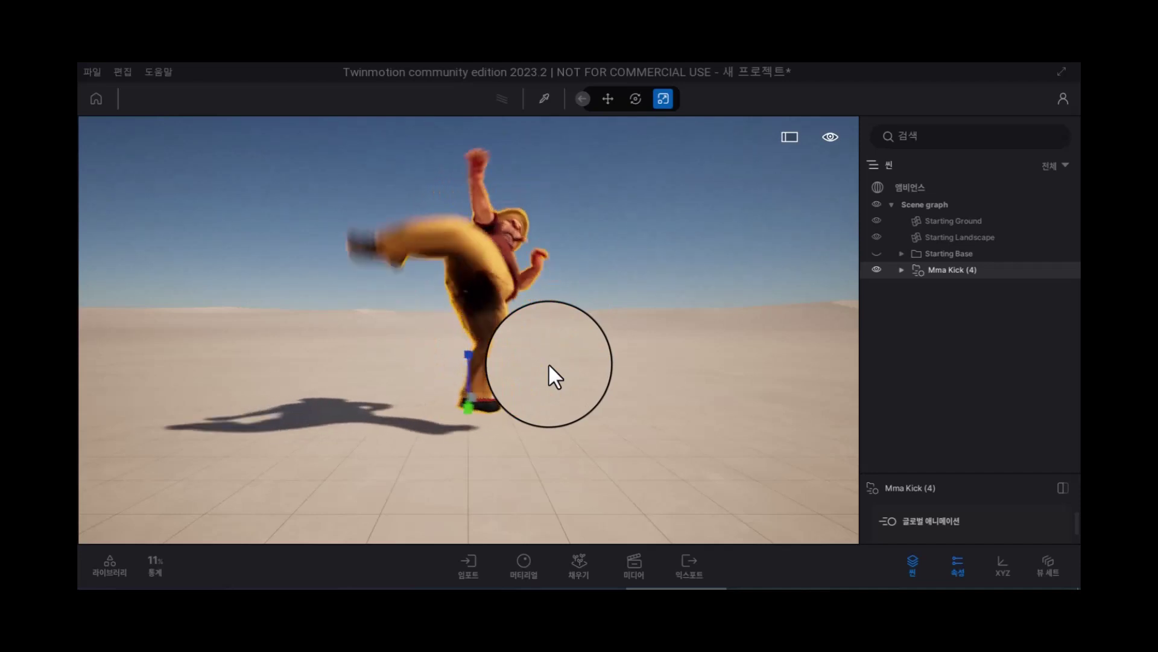
pyautogui.moveTo(469, 416); pyautogui.dragTo(470, 396)
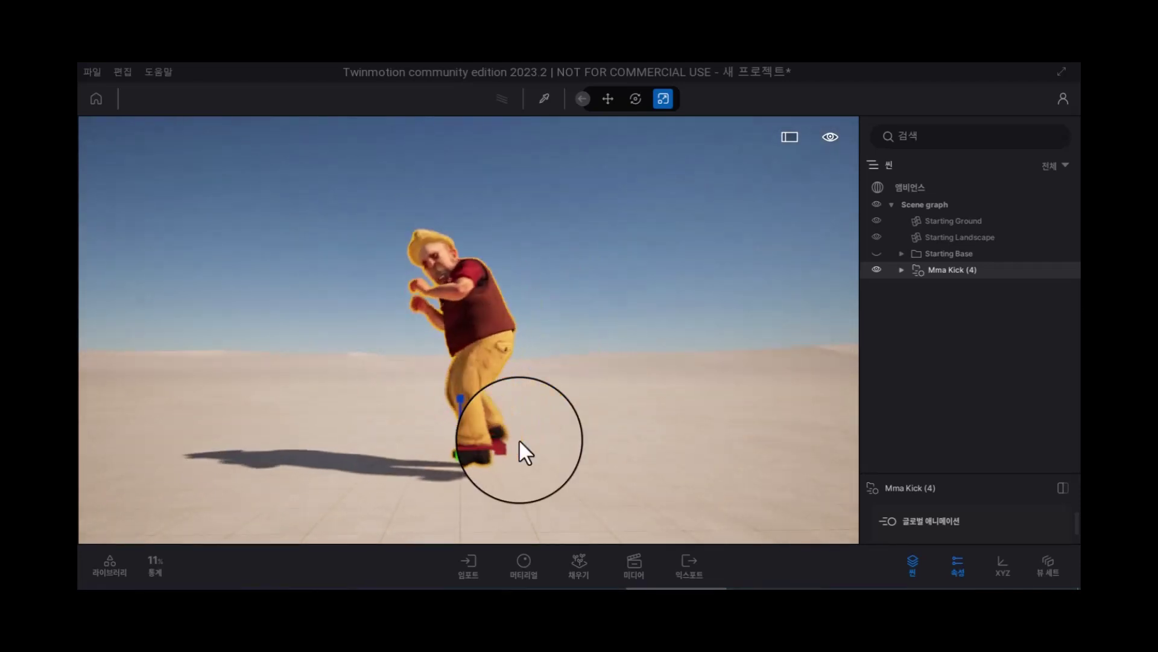
pyautogui.moveTo(604, 422); pyautogui.dragTo(585, 458)
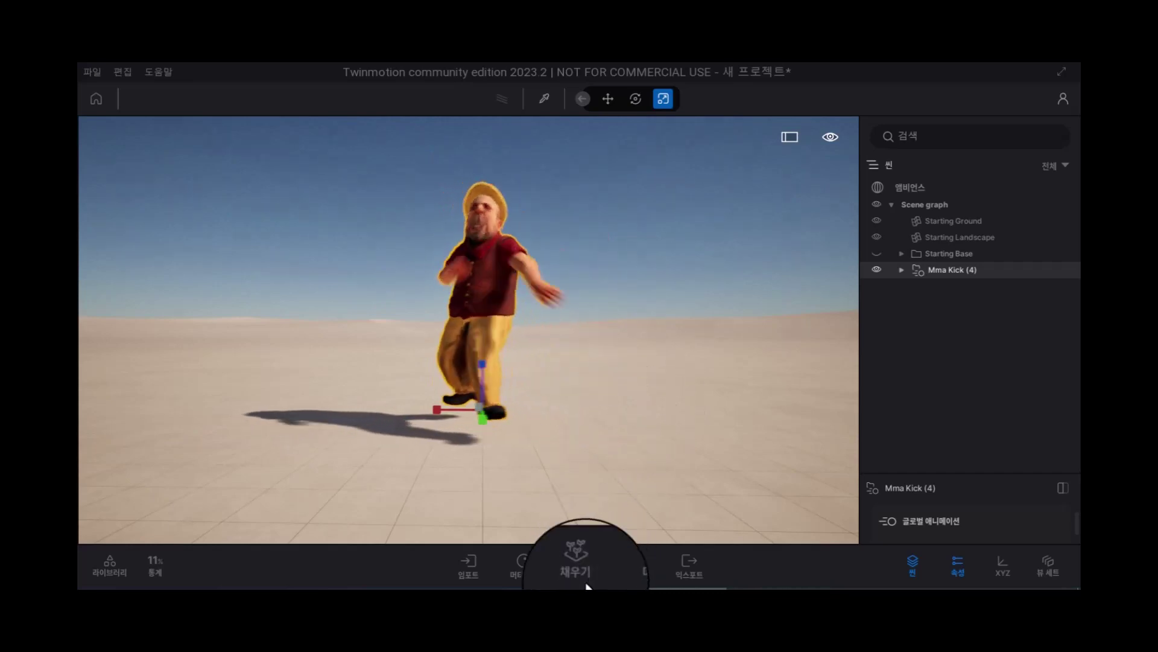
# Switch to the browser and look at the Sci-fi Girl v.02 Walkcycle Test model in the Sketchfab viewer
pyautogui.click(579, 603)
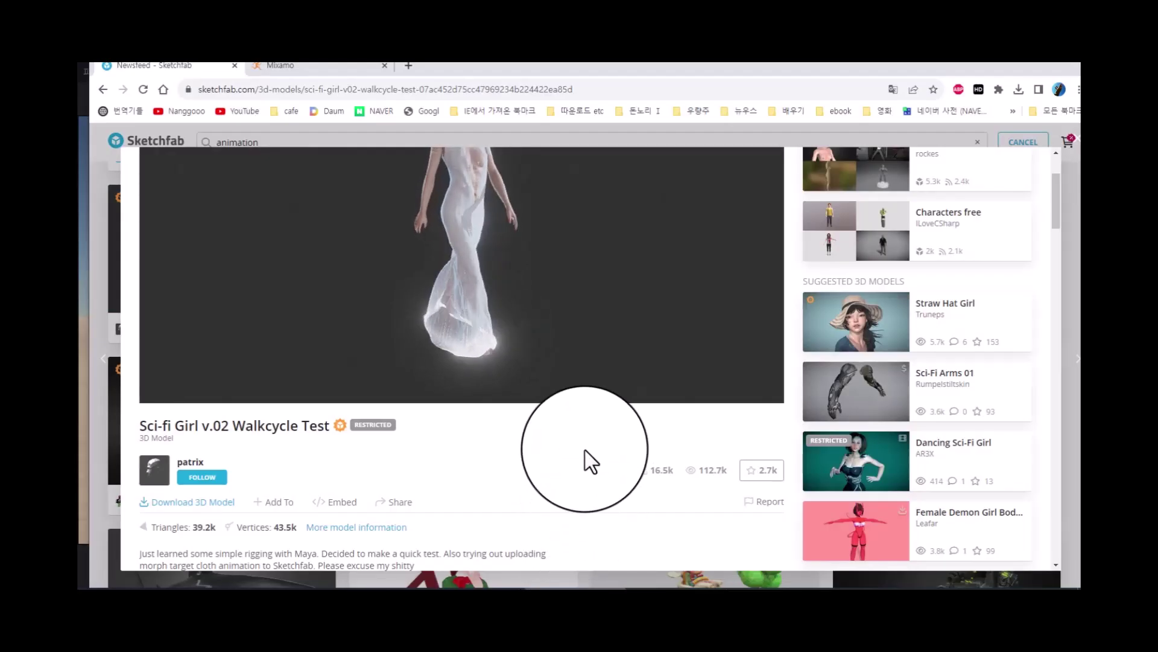
pyautogui.scroll(1, 585, 450)
pyautogui.scroll(1, 585, 451)
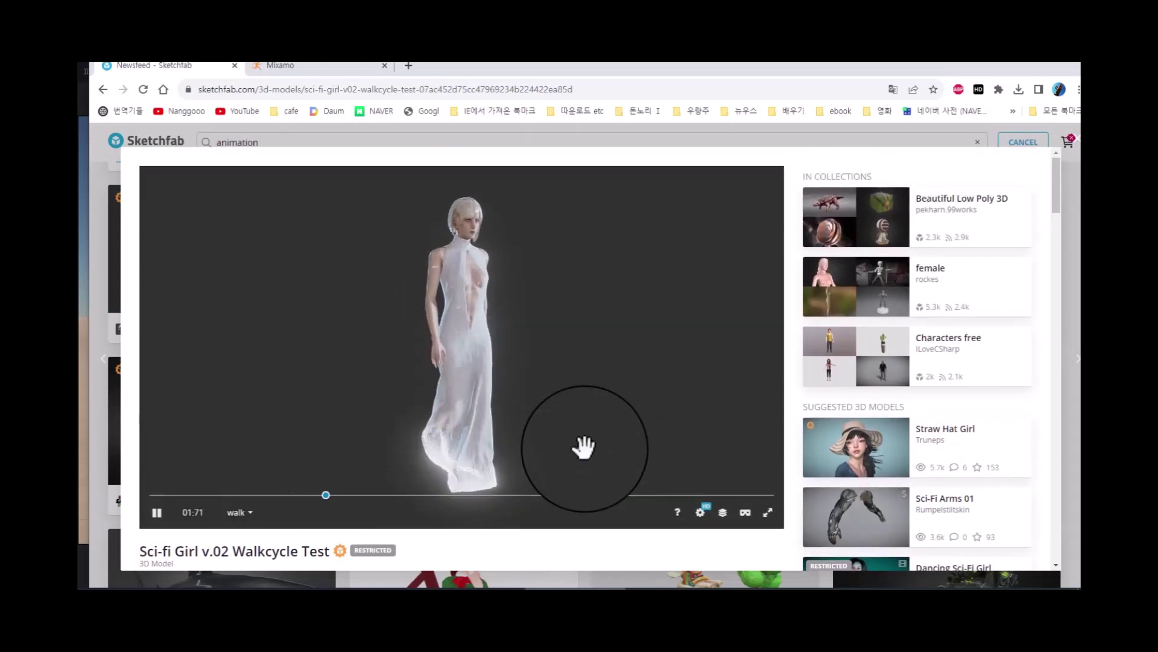
pyautogui.moveTo(589, 460); pyautogui.dragTo(434, 253)
# Go to the Mixamo page and look through the available characters
pyautogui.click(293, 67)
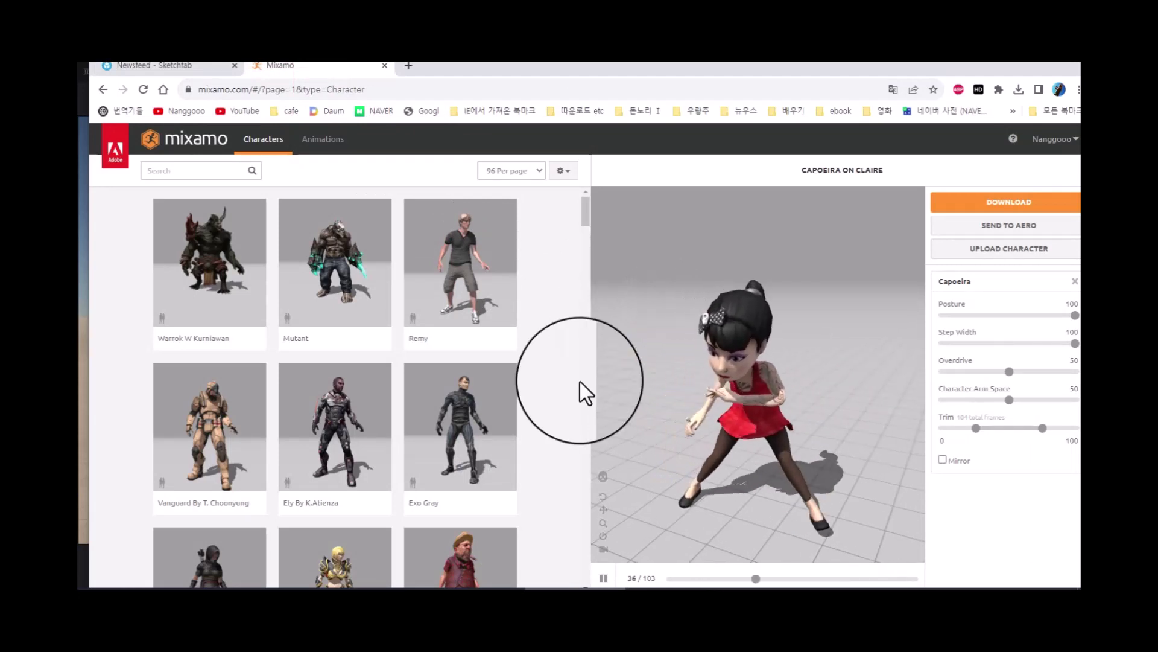
pyautogui.scroll(-3, 580, 381)
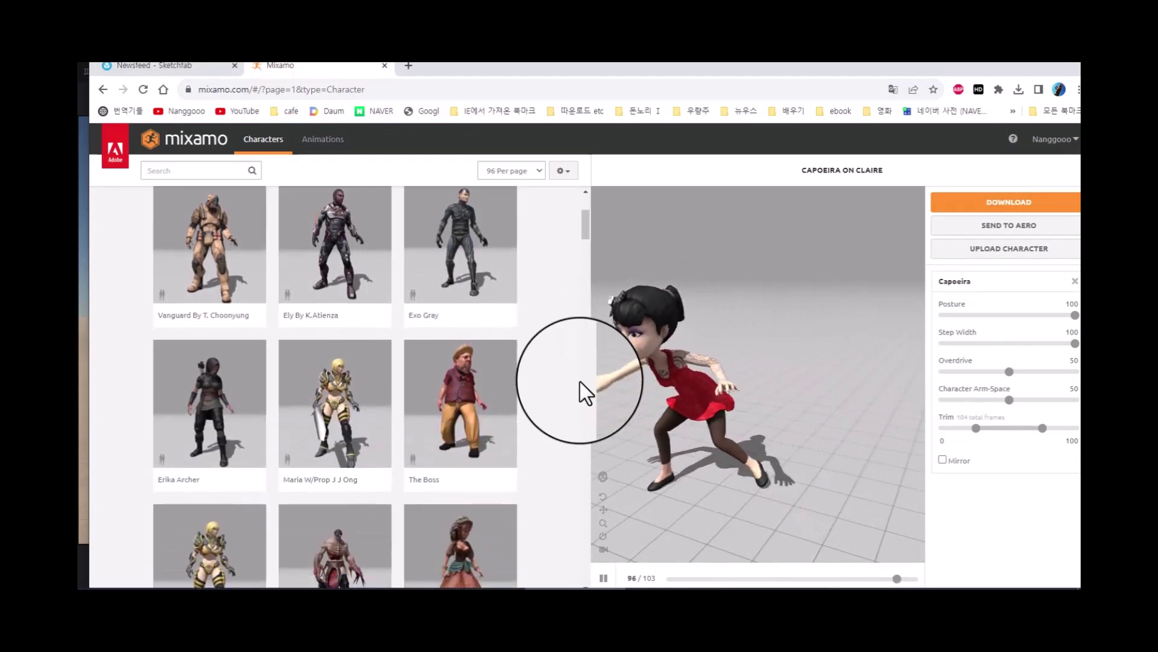
pyautogui.scroll(3, 580, 382)
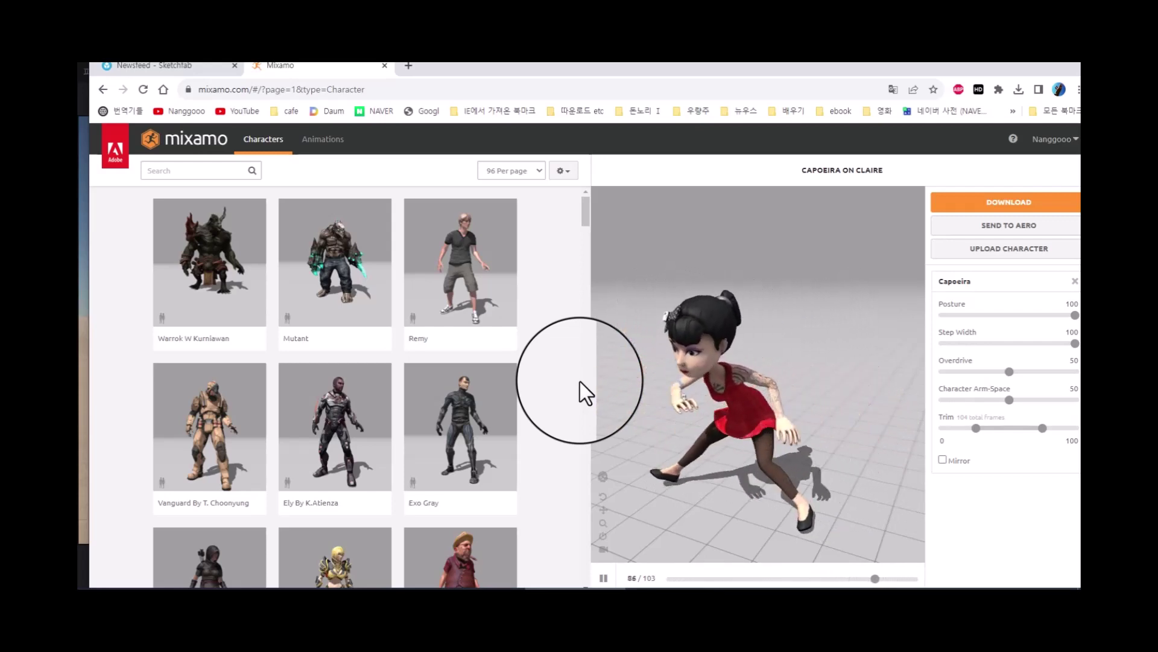
pyautogui.scroll(-1, 580, 382)
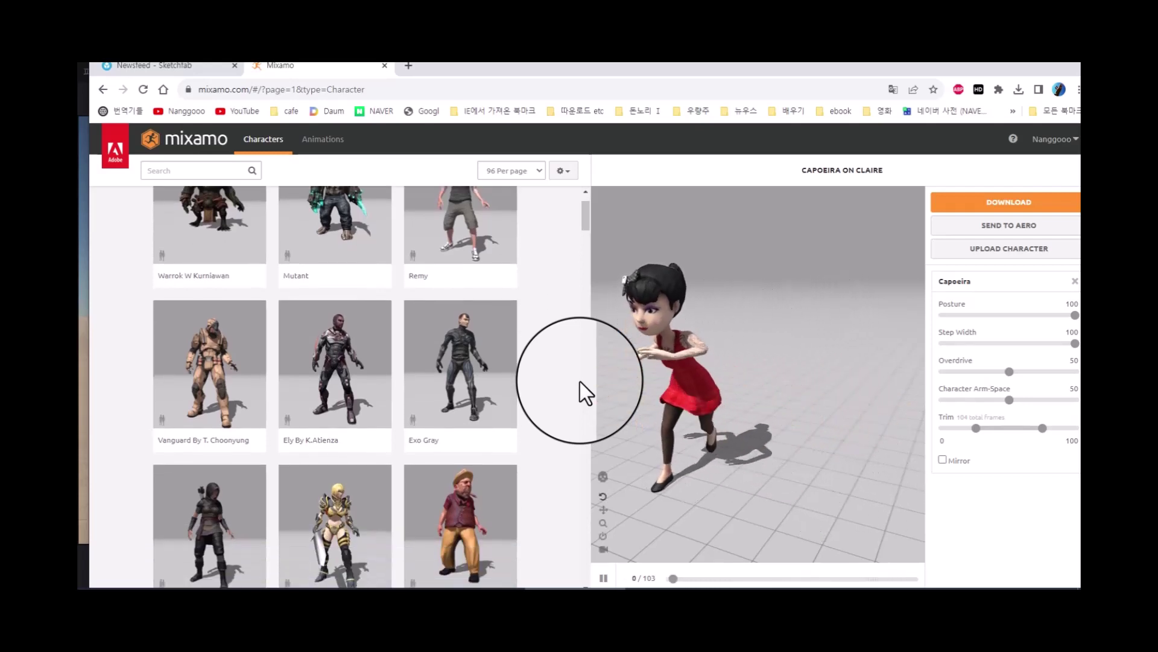
# Preview the Capoeira, Shoved Reaction With Spin and Jumping Down animations on the Claire character
pyautogui.click(318, 140)
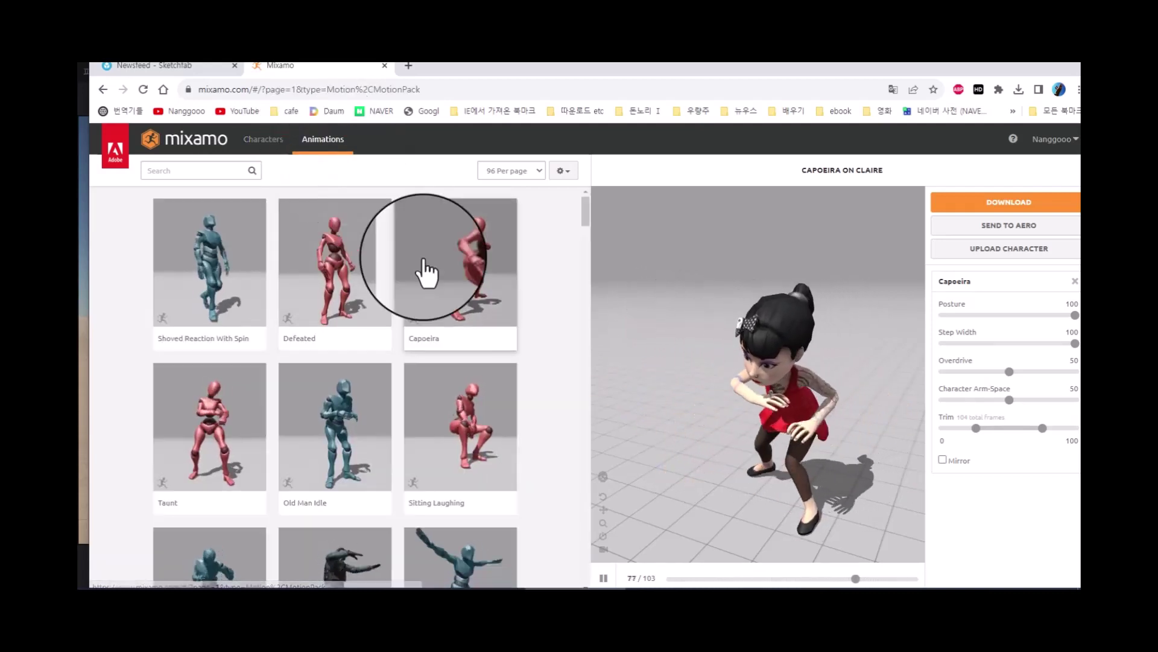
pyautogui.click(455, 304)
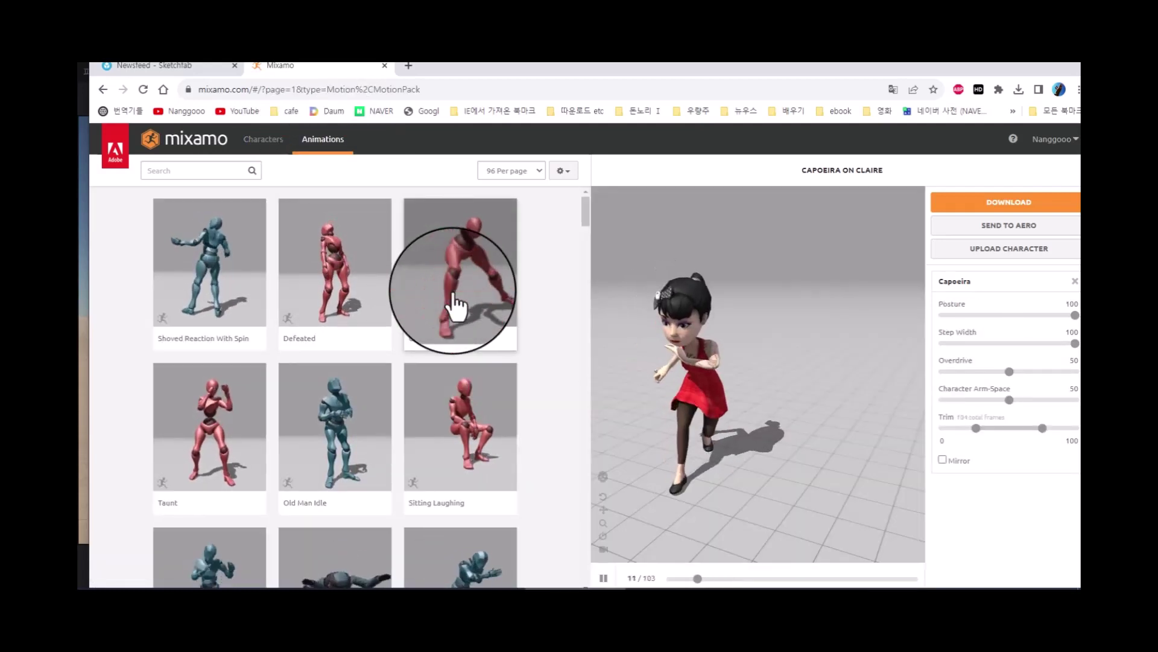
pyautogui.click(456, 305)
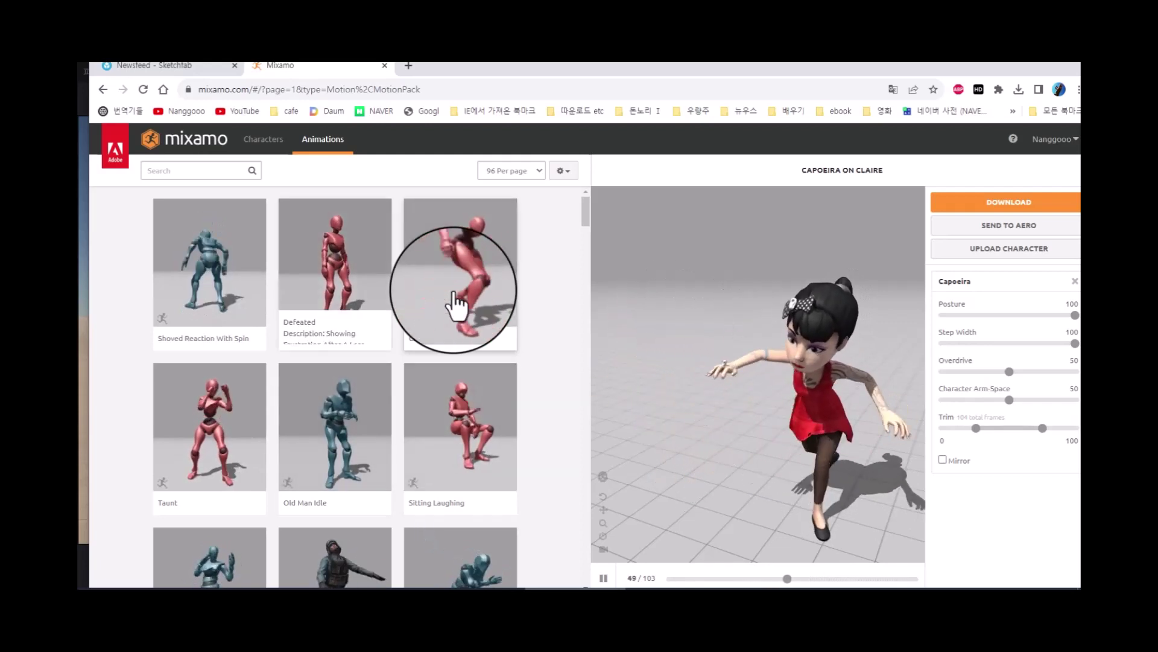
pyautogui.click(215, 285)
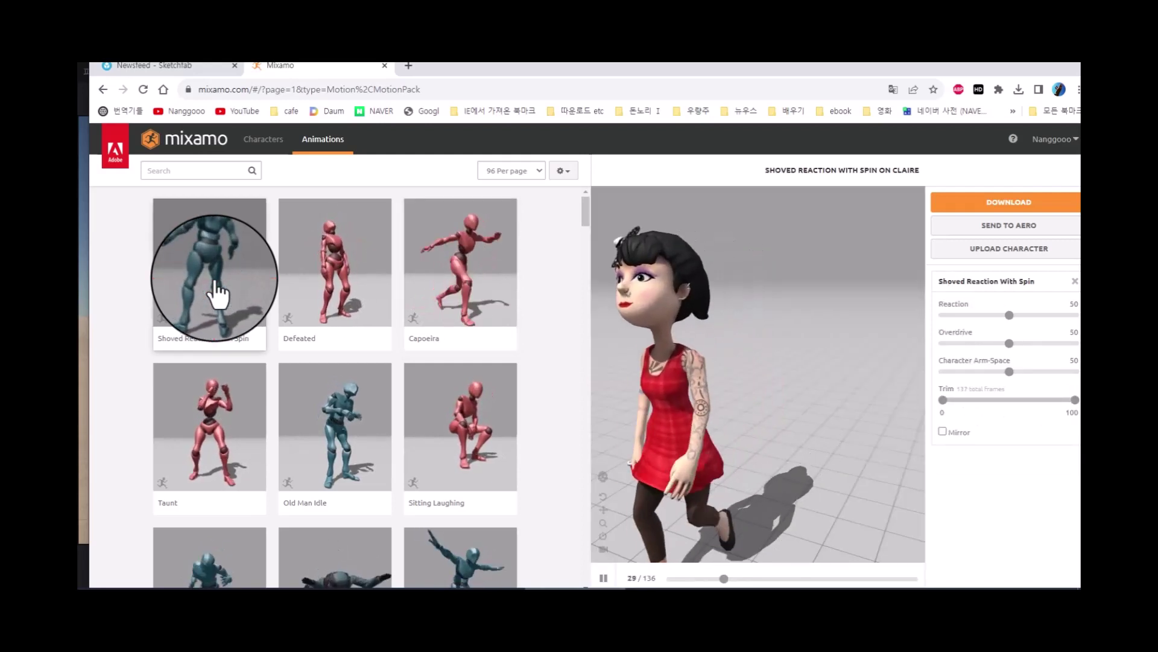
pyautogui.scroll(-4, 403, 405)
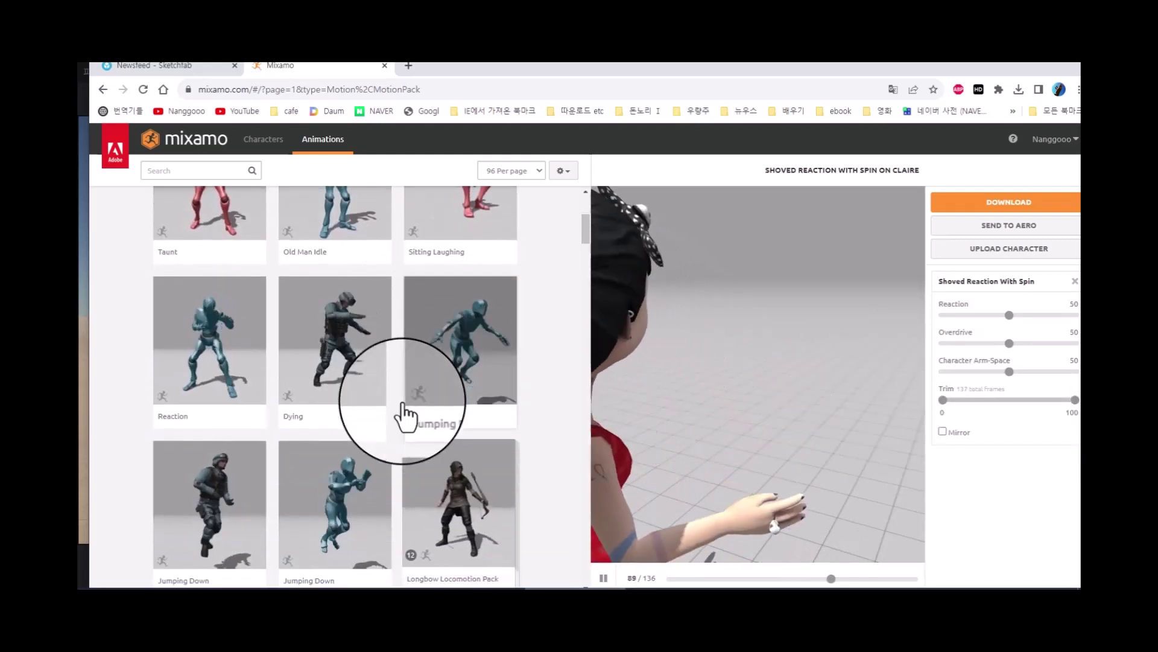
pyautogui.click(455, 372)
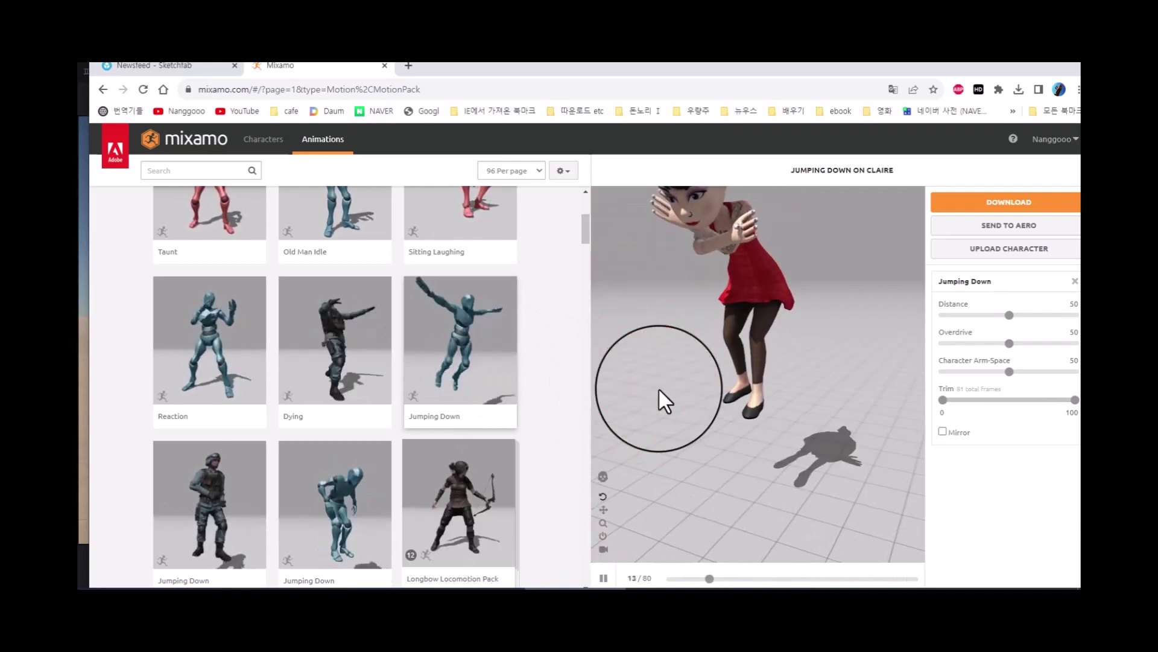
pyautogui.scroll(2, 555, 377)
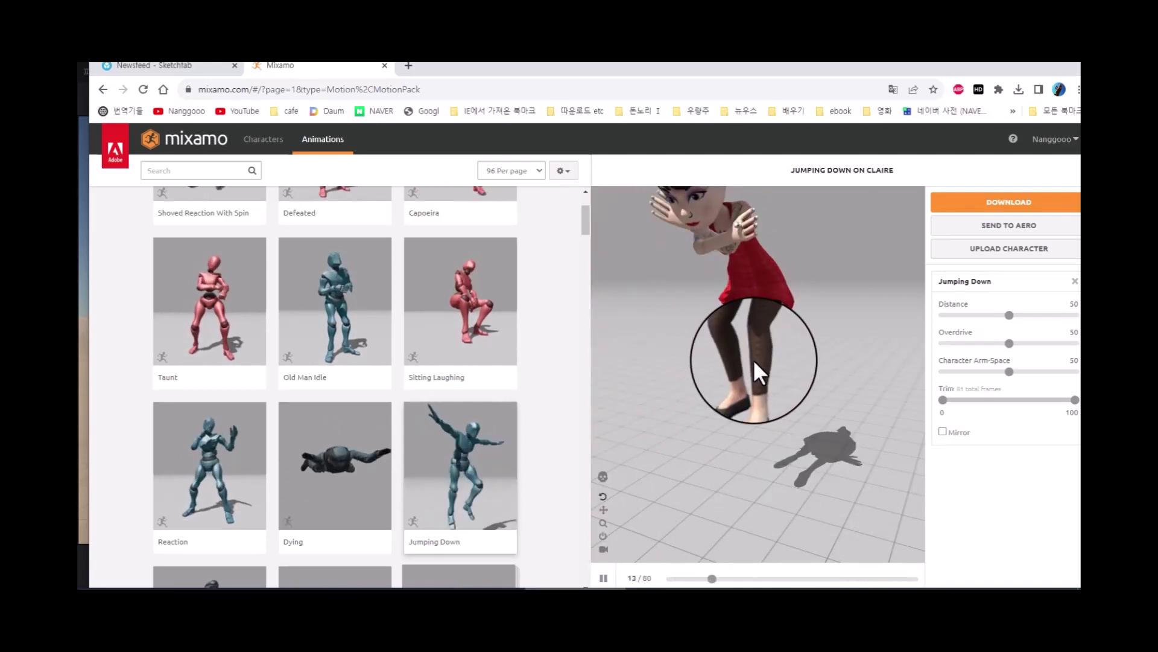
# Try the Jumping Down animation on the Amy character, and switch the character to Vampire A Lusth
pyautogui.click(253, 138)
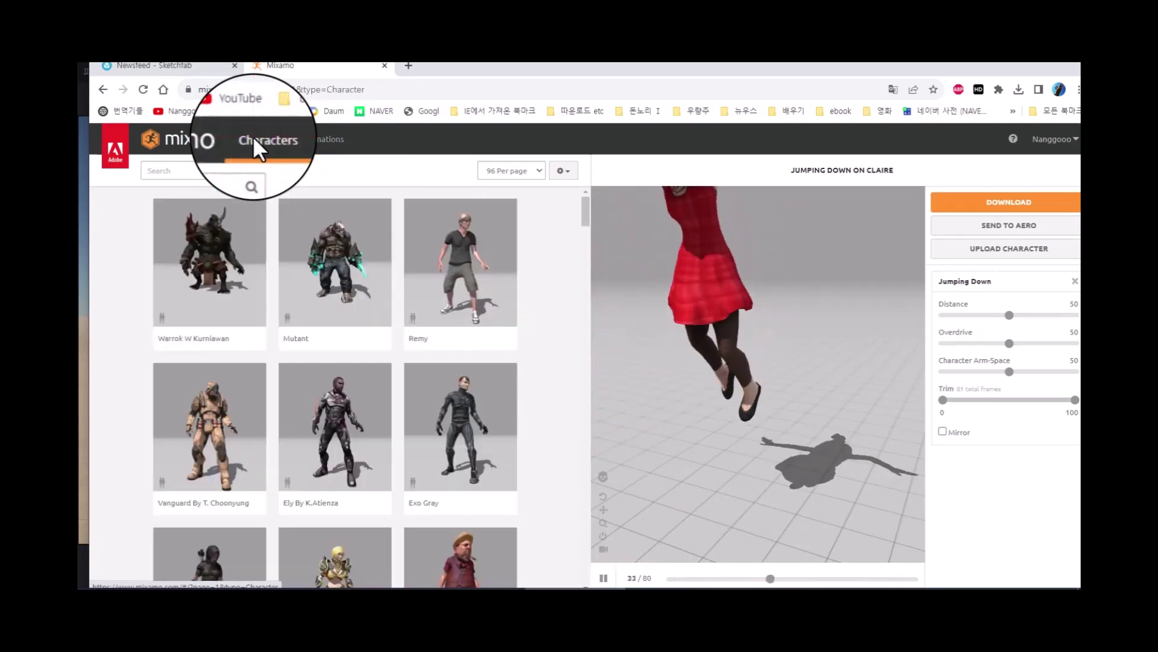
pyautogui.scroll(-9, 331, 289)
pyautogui.scroll(-6, 331, 290)
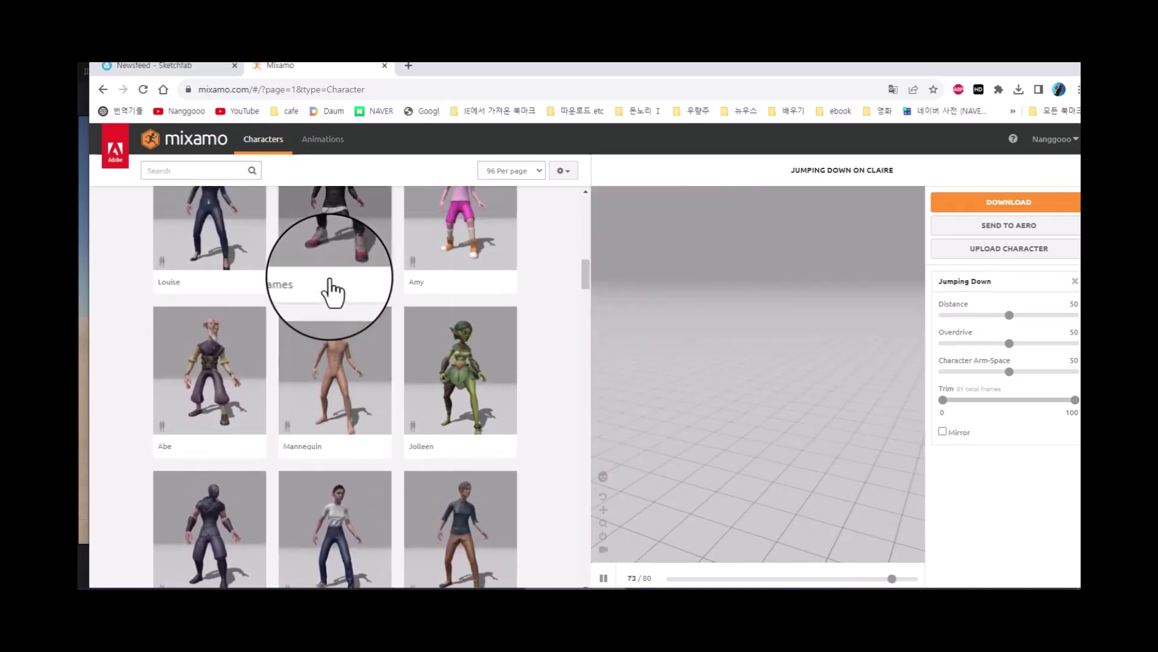
pyautogui.scroll(5, 332, 289)
pyautogui.click(472, 464)
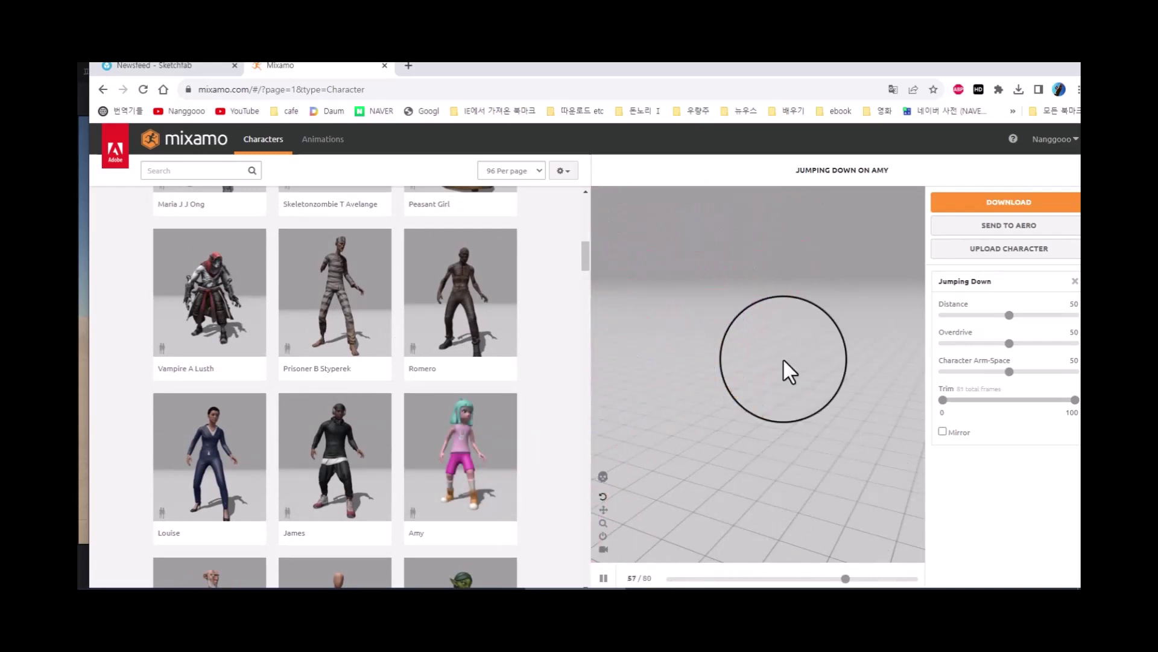
pyautogui.click(211, 319)
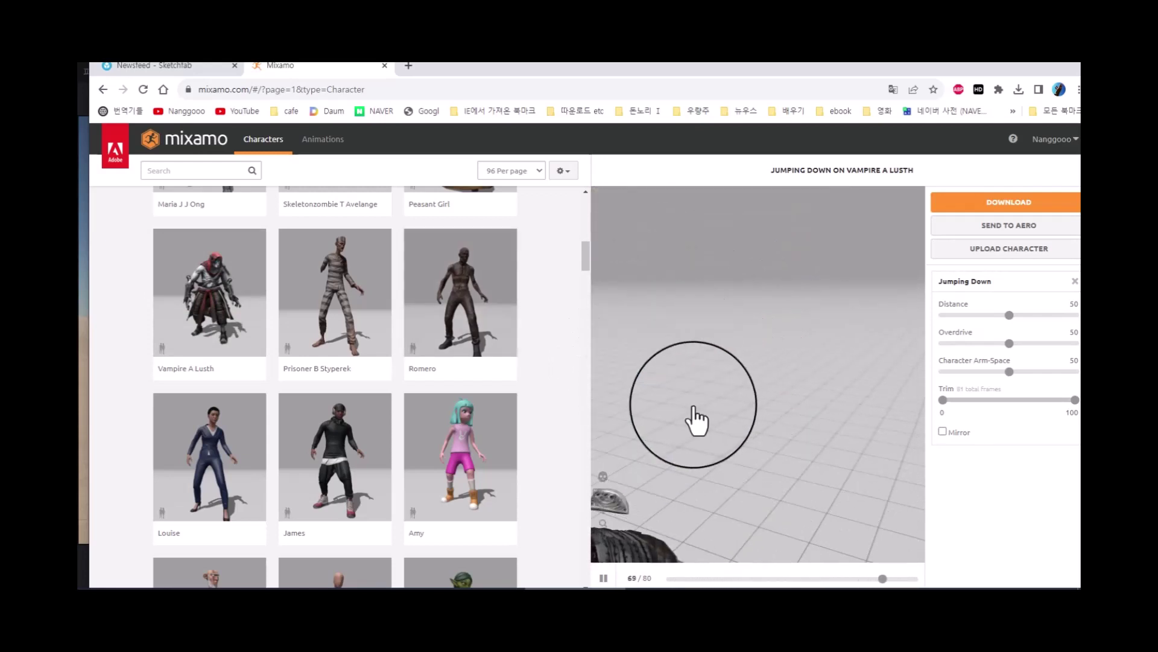
# Apply the Sitting Laughing animation to the Vampire A Lusth character
pyautogui.click(330, 144)
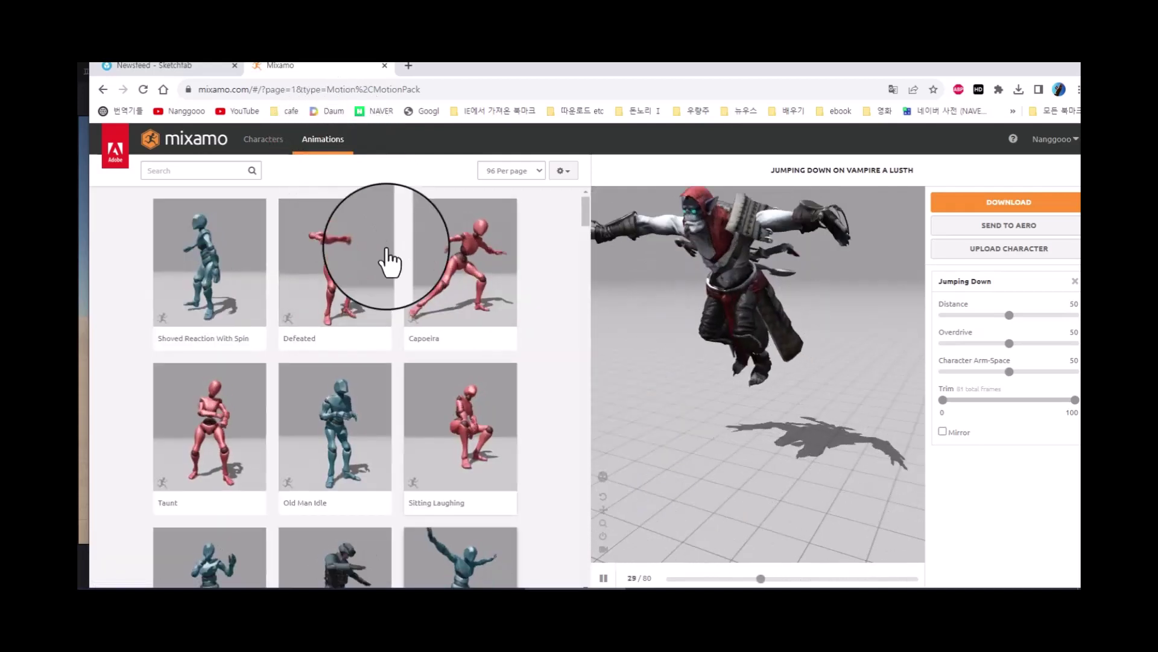
pyautogui.scroll(-2, 483, 443)
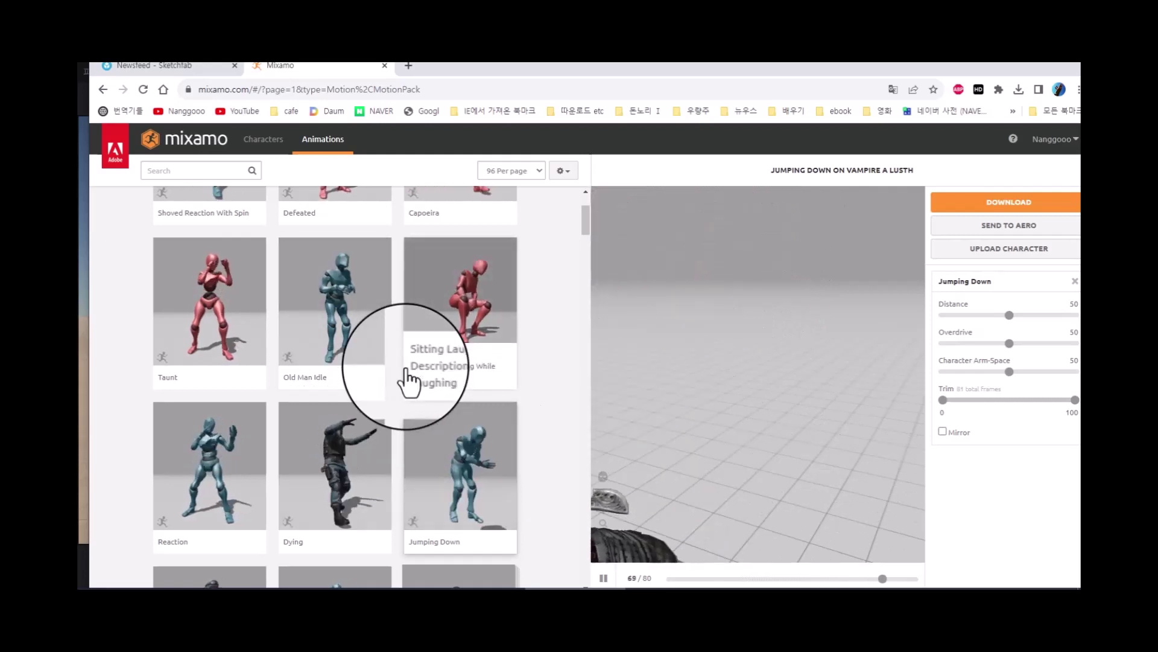
pyautogui.scroll(-1, 401, 383)
pyautogui.click(467, 276)
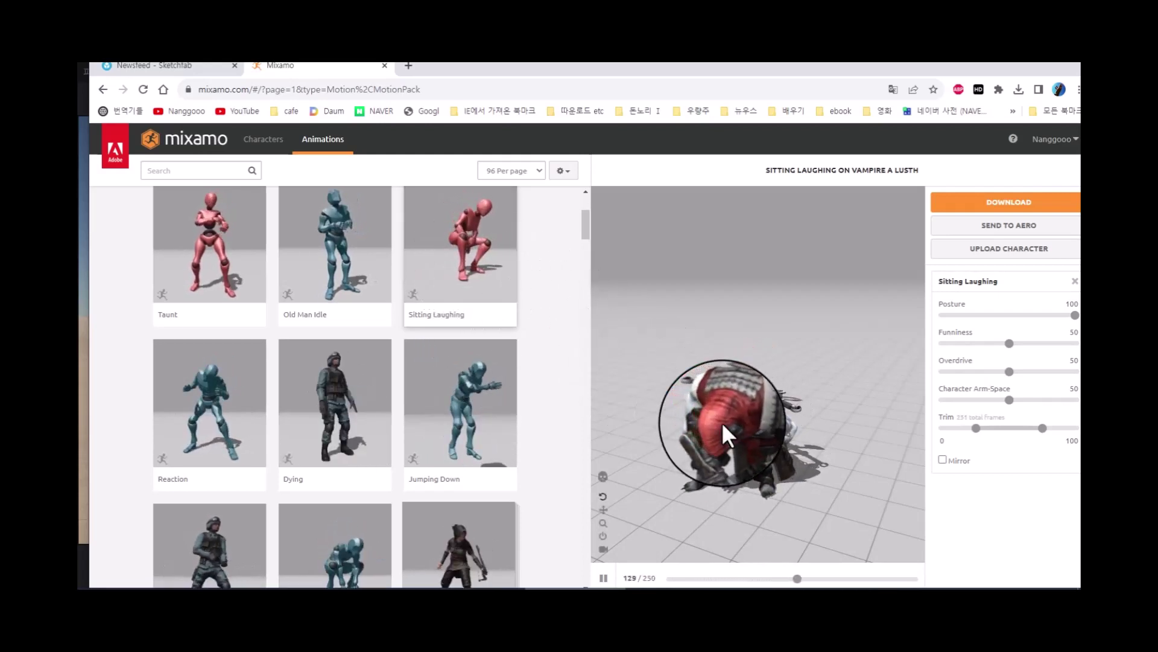
# Switch the character to The Boss while keeping the Sitting Laughing animation
pyautogui.click(254, 148)
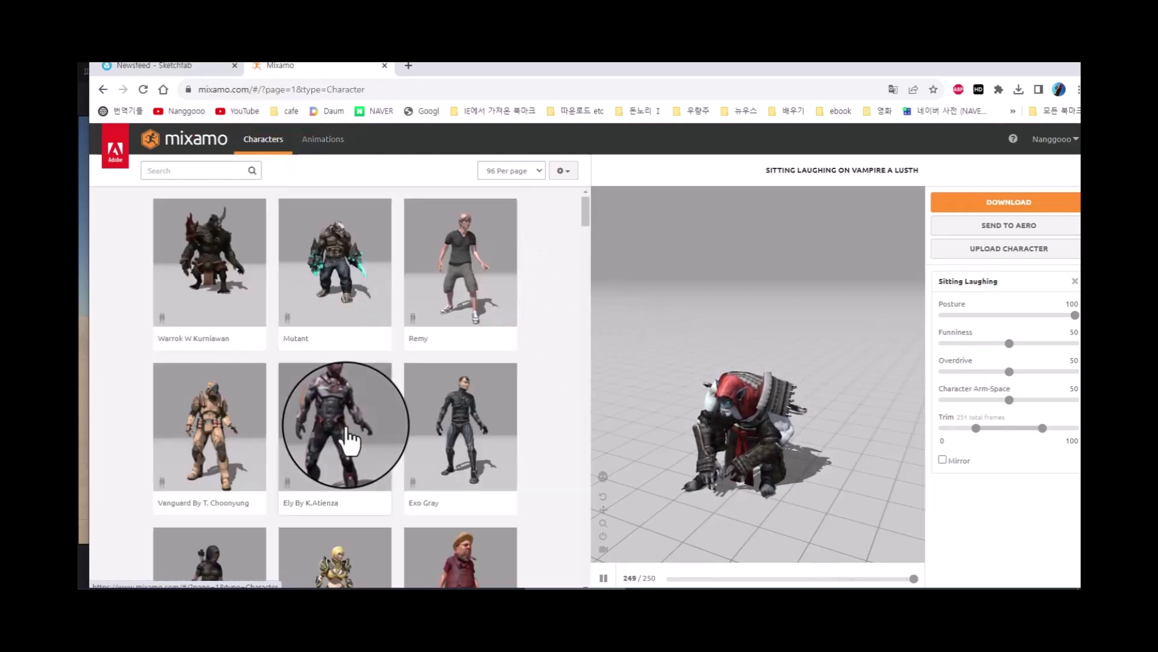
pyautogui.scroll(-4, 338, 422)
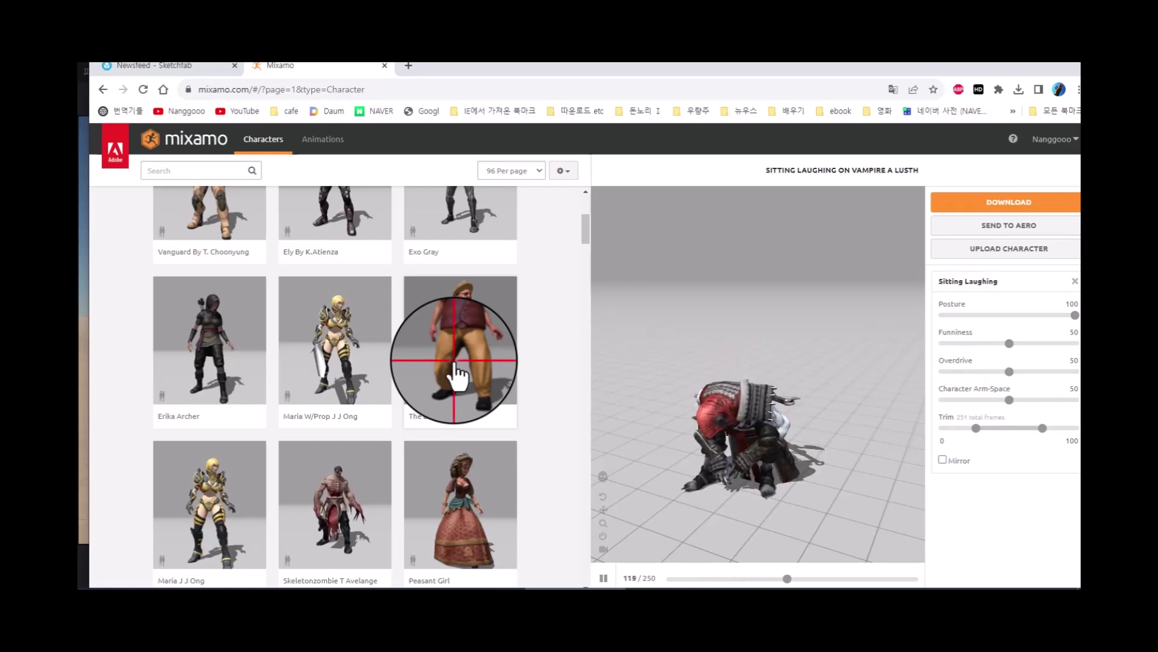
pyautogui.click(454, 362)
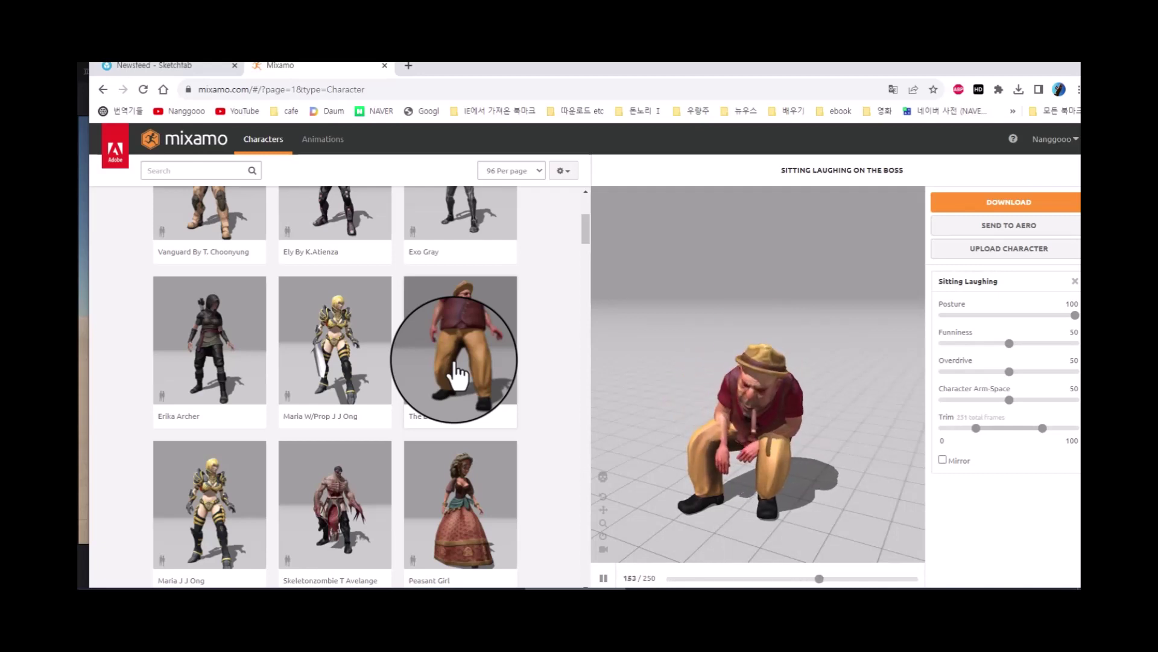
pyautogui.scroll(1, 457, 377)
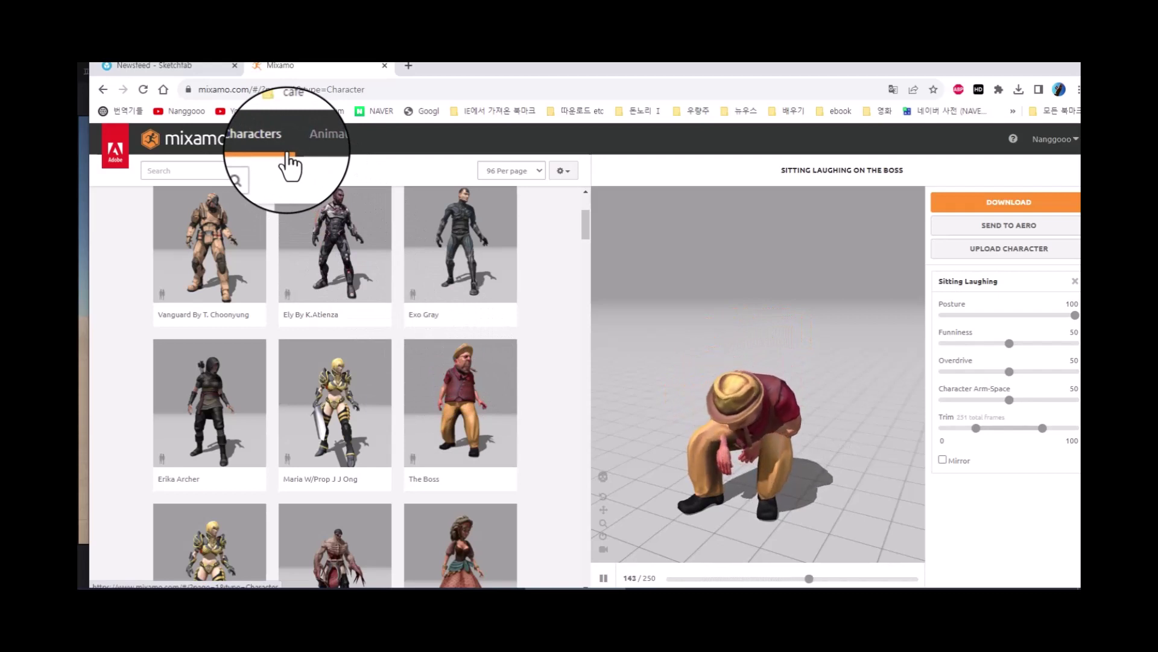
# Download the Sitting Laughing animation on The Boss as FBX Binary, With Skin, at 30 frames per second
pyautogui.click(1018, 205)
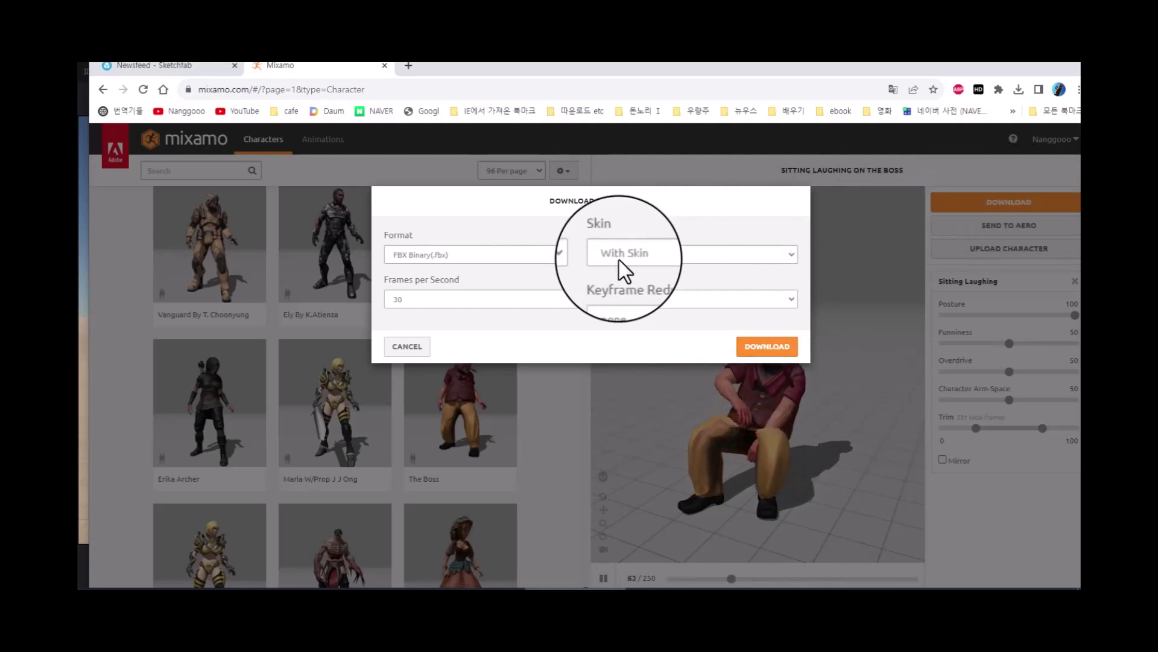
pyautogui.click(791, 257)
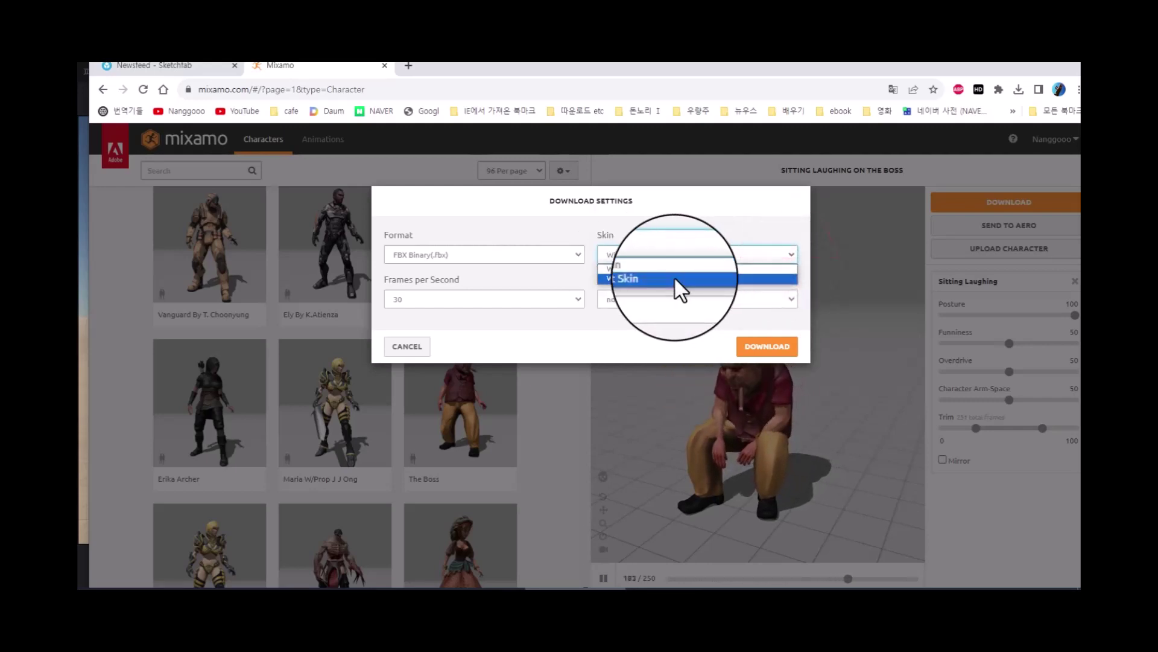
pyautogui.press('Up')
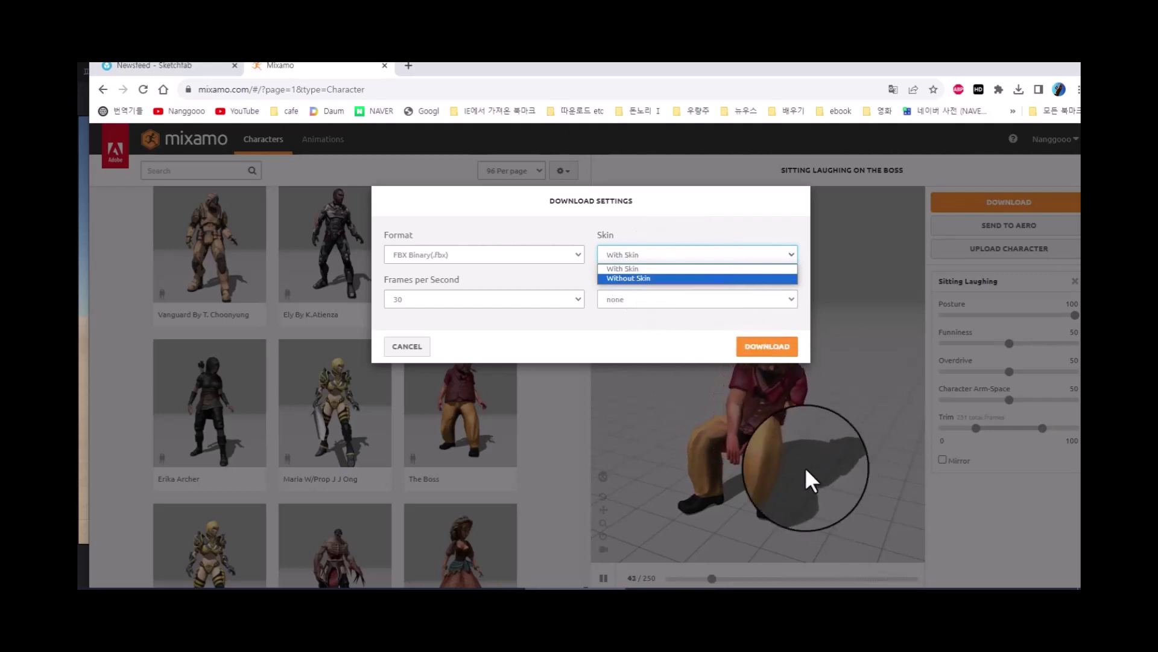
pyautogui.click(637, 270)
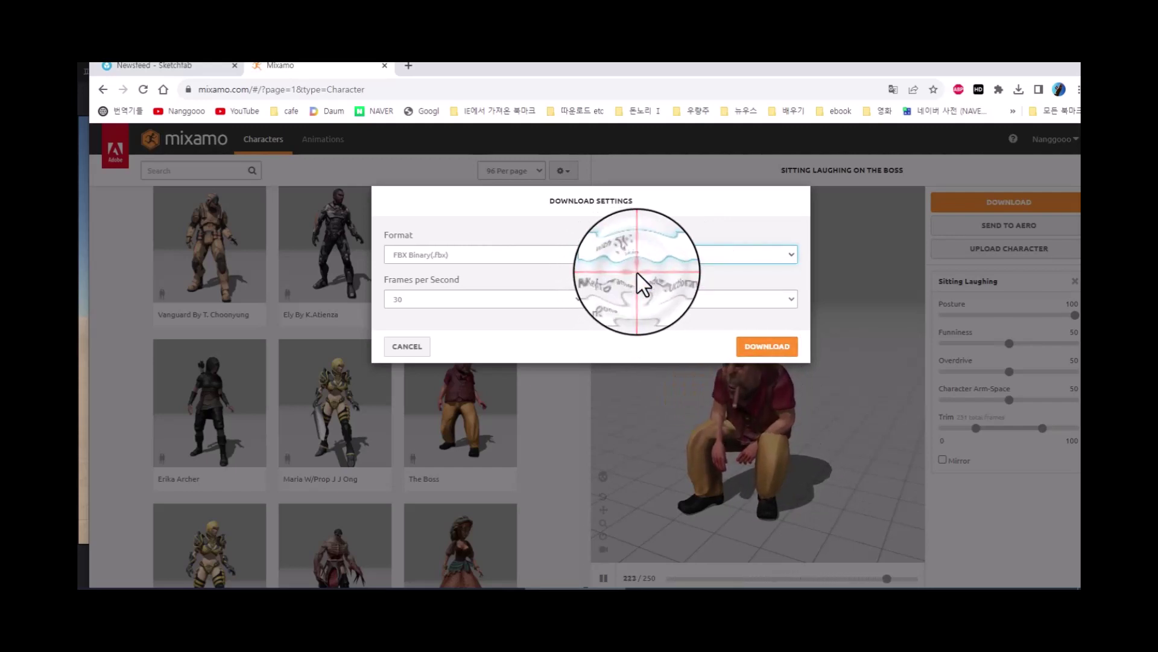
pyautogui.click(764, 347)
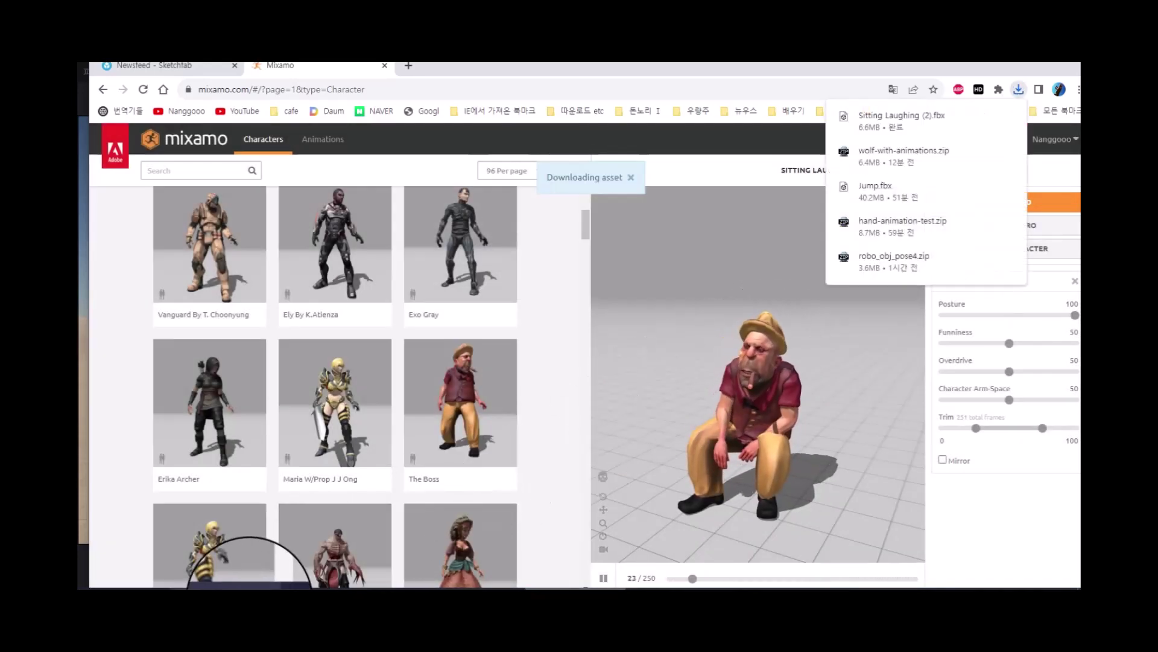
# Switch to File Explorer's Downloads folder, preview Sitting Laughing (2).fbx in the 3D viewer, close the preview and look through the files
pyautogui.click(242, 602)
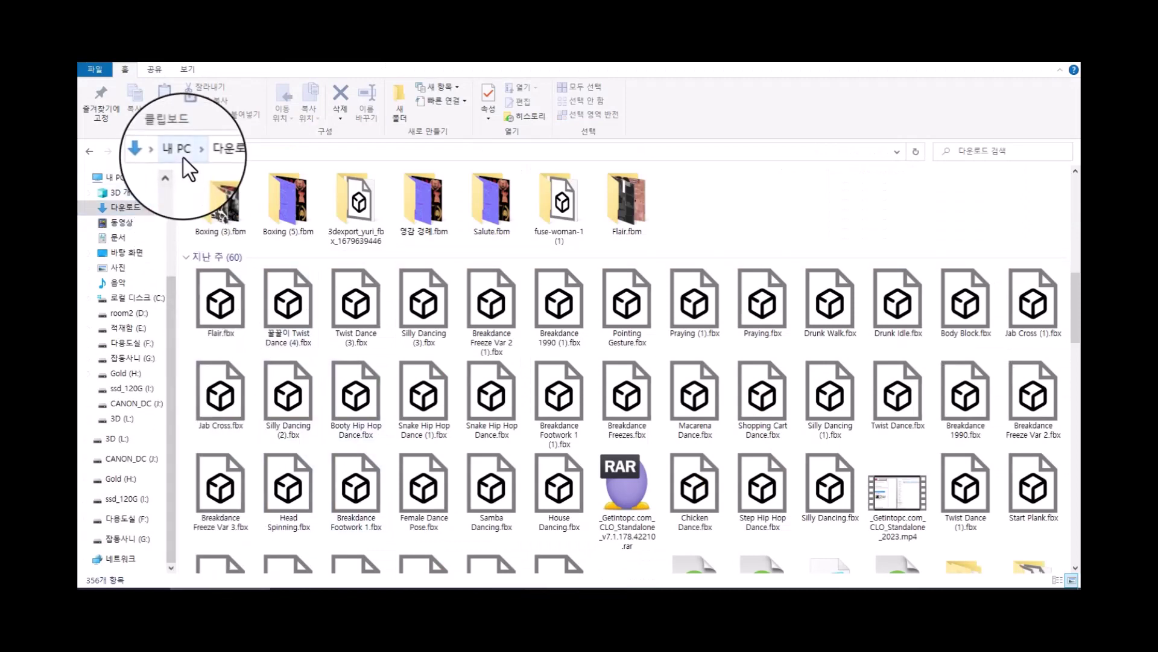
pyautogui.scroll(5, 200, 188)
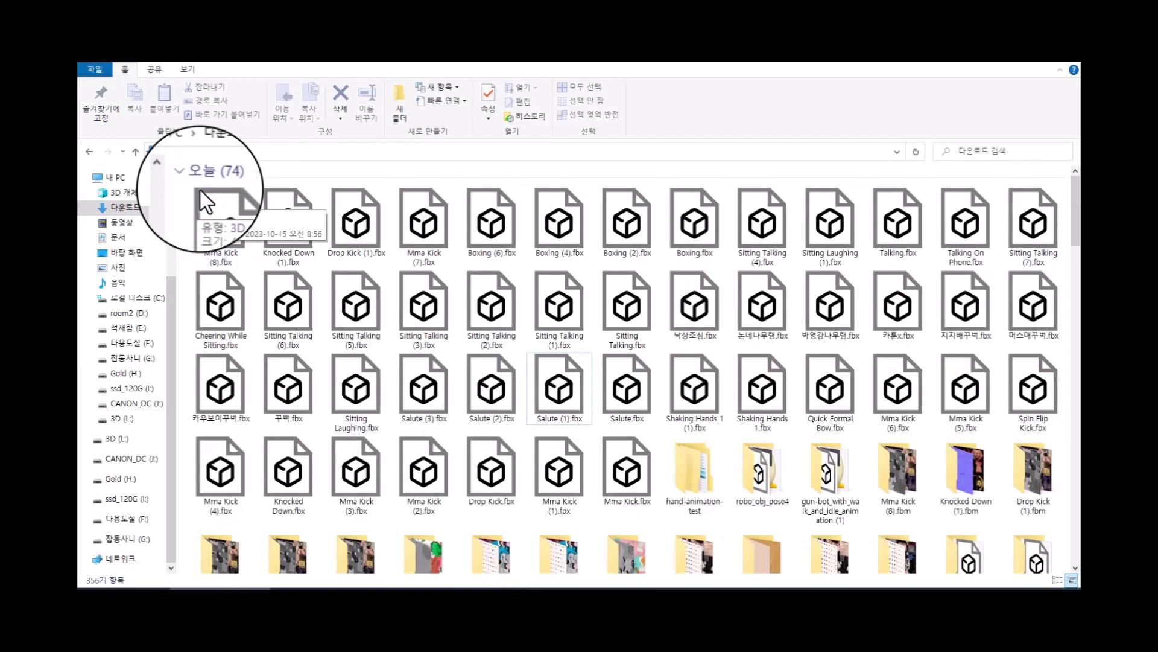
pyautogui.click(139, 208)
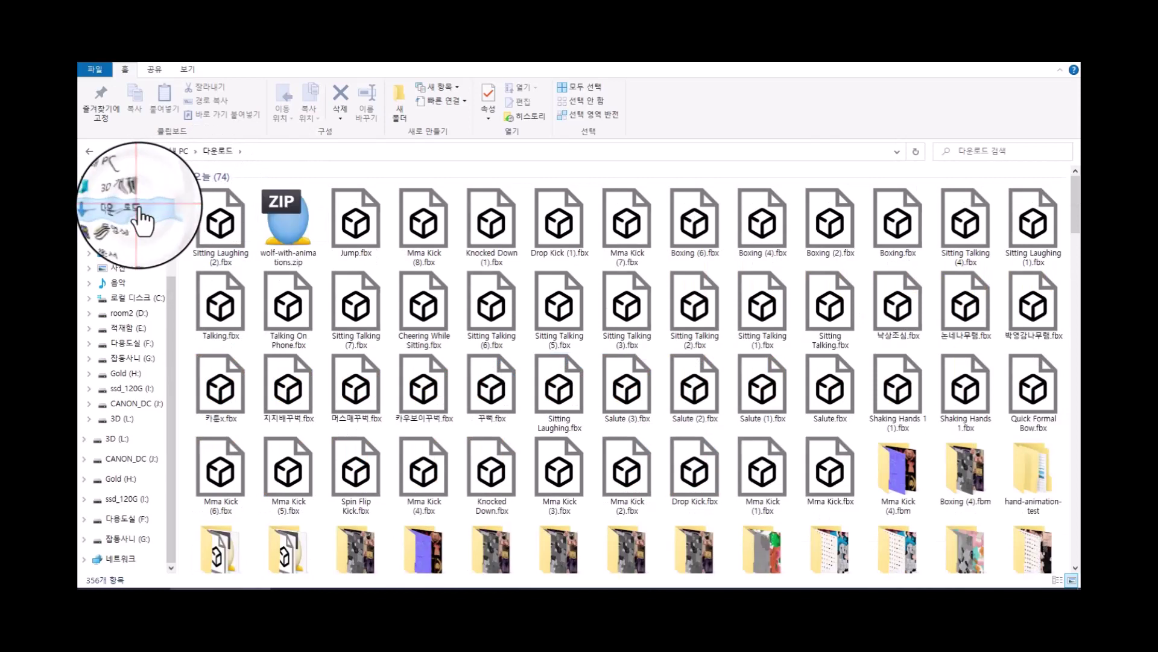
pyautogui.doubleClick(218, 236)
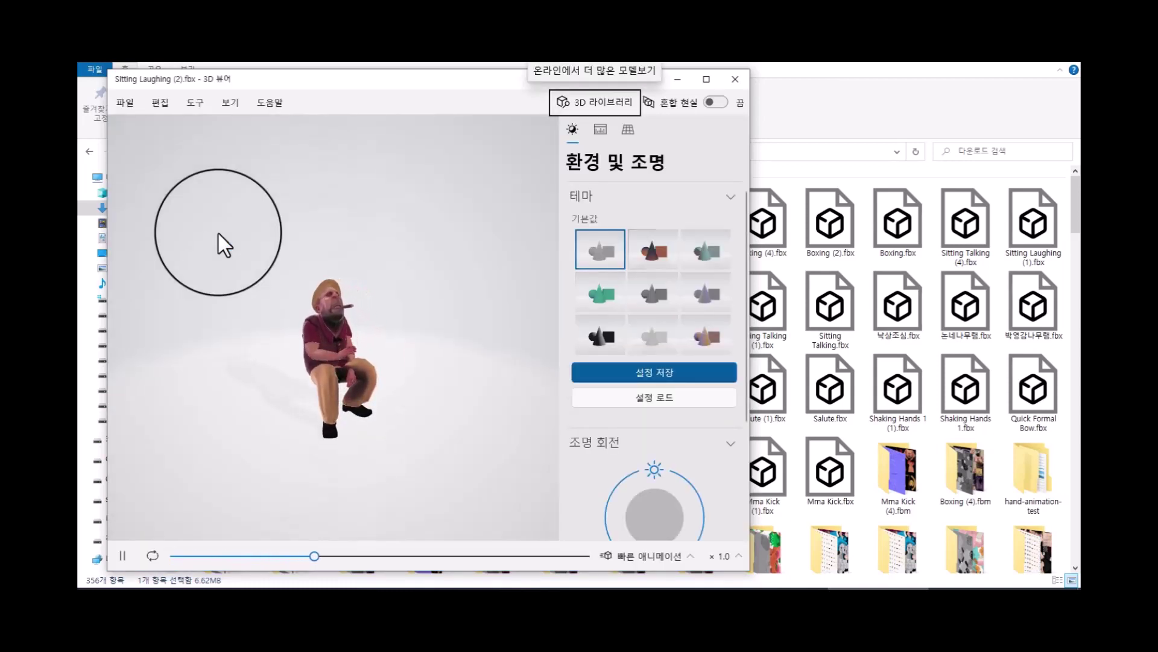
pyautogui.click(735, 80)
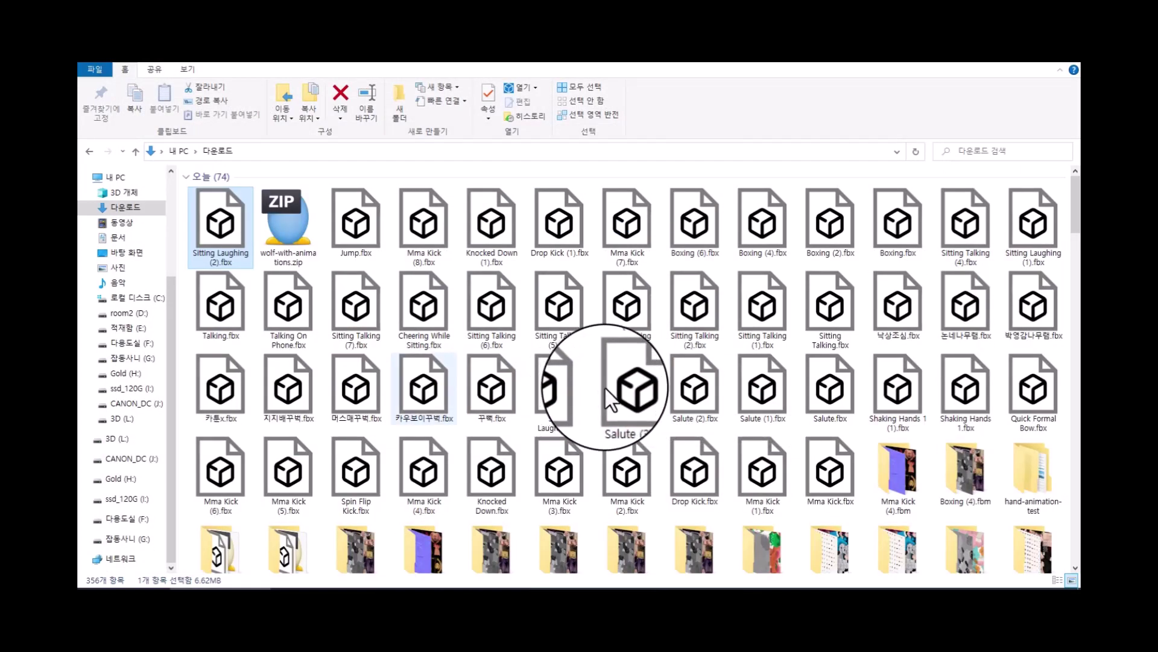
pyautogui.scroll(-2, 645, 382)
pyautogui.scroll(2, 644, 382)
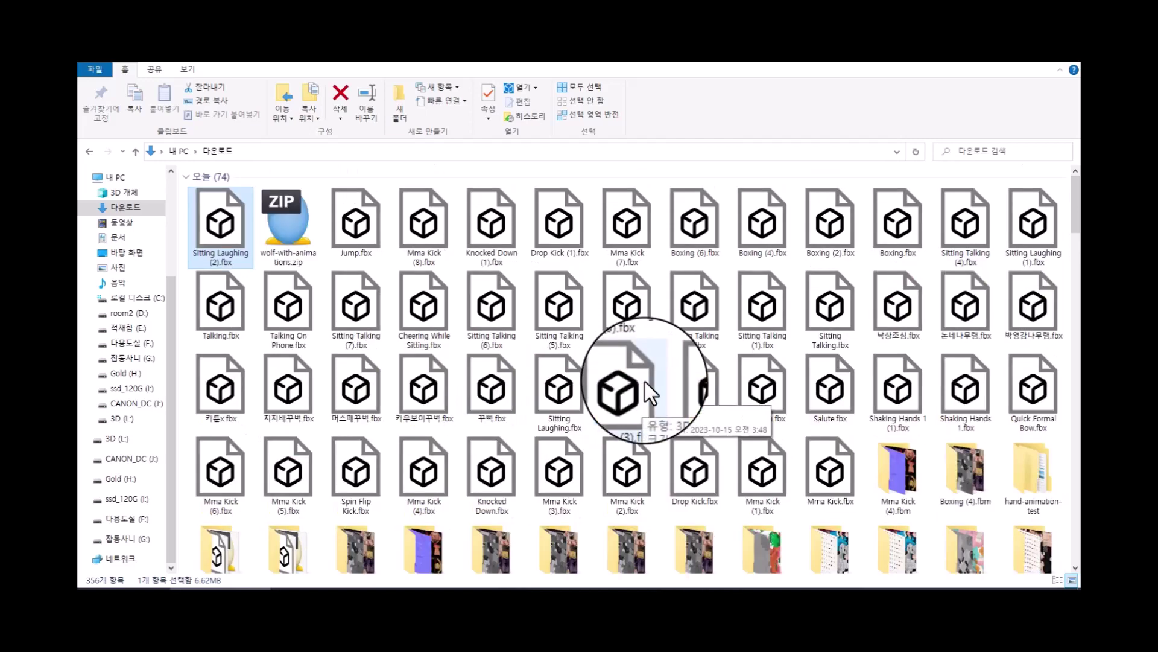
# Play the rendered videos 비디오 1_006.mp4 and 비디오 1_003.mp4 from the test1 folder
pyautogui.click(321, 607)
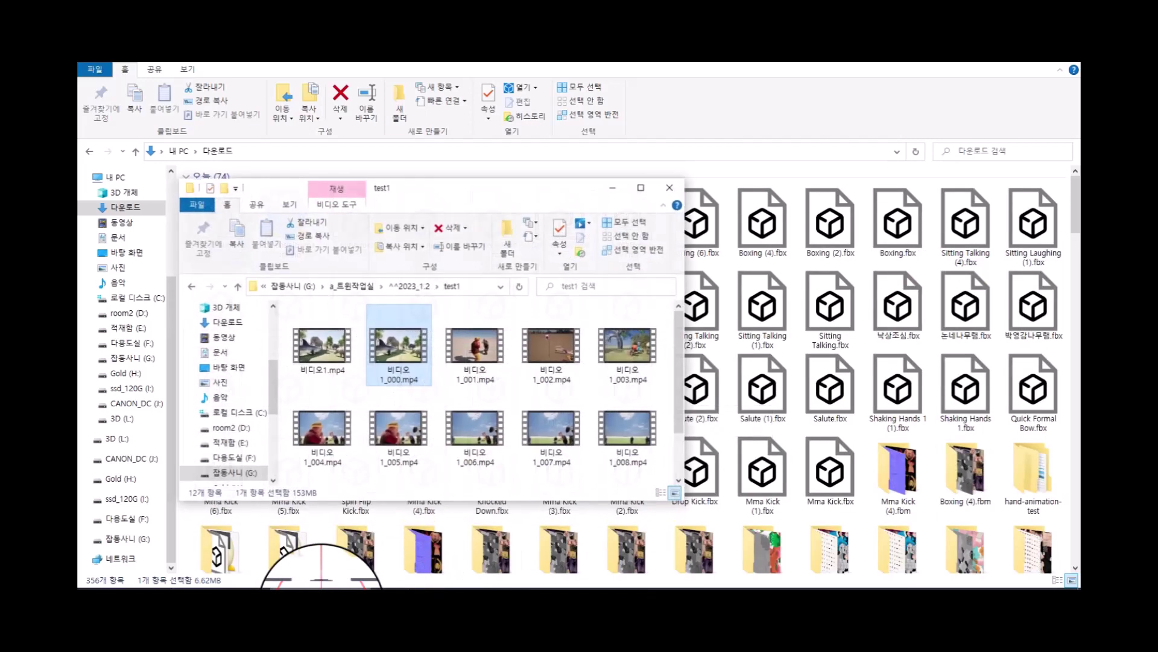
pyautogui.doubleClick(470, 425)
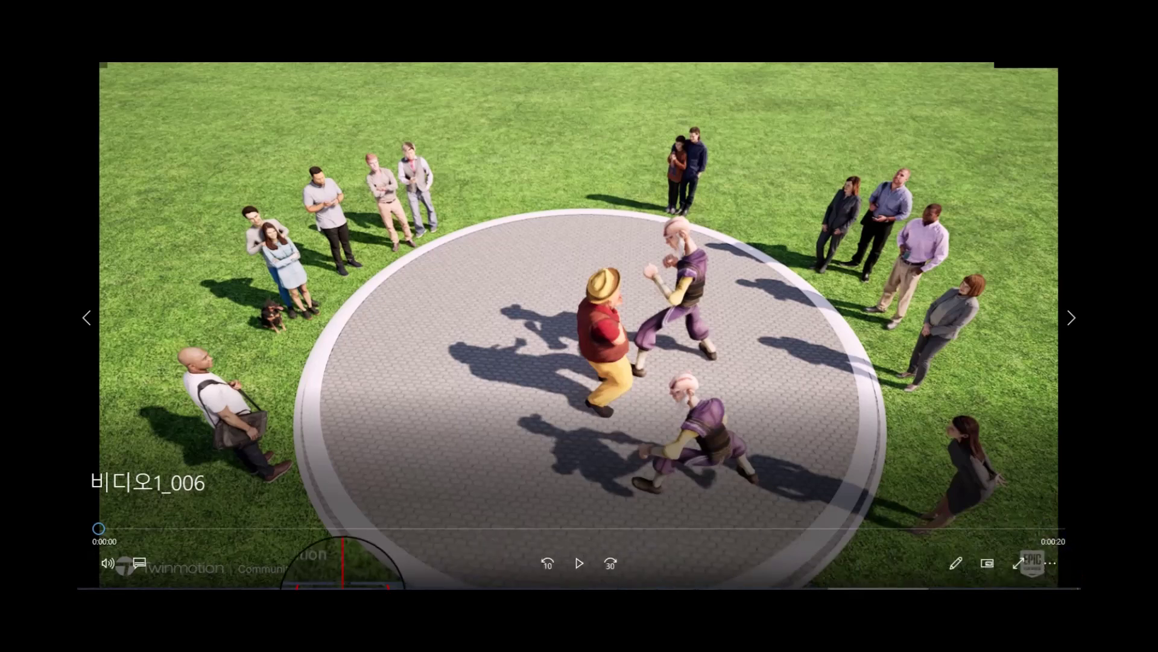
pyautogui.click(343, 598)
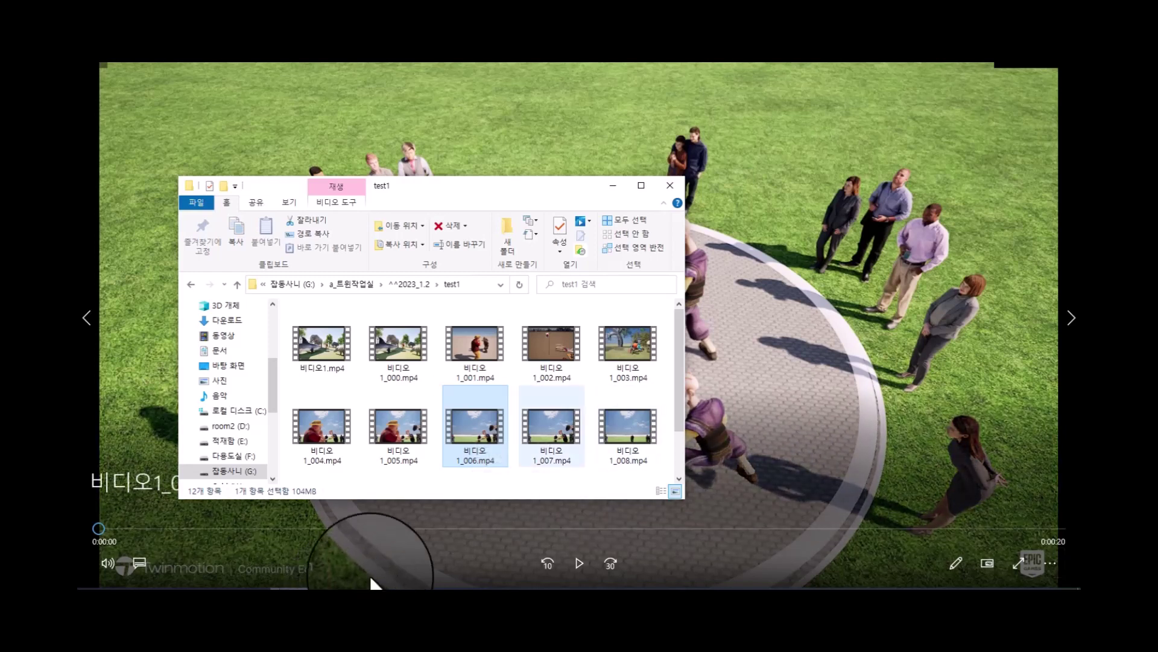
pyautogui.click(625, 356)
pyautogui.doubleClick(626, 356)
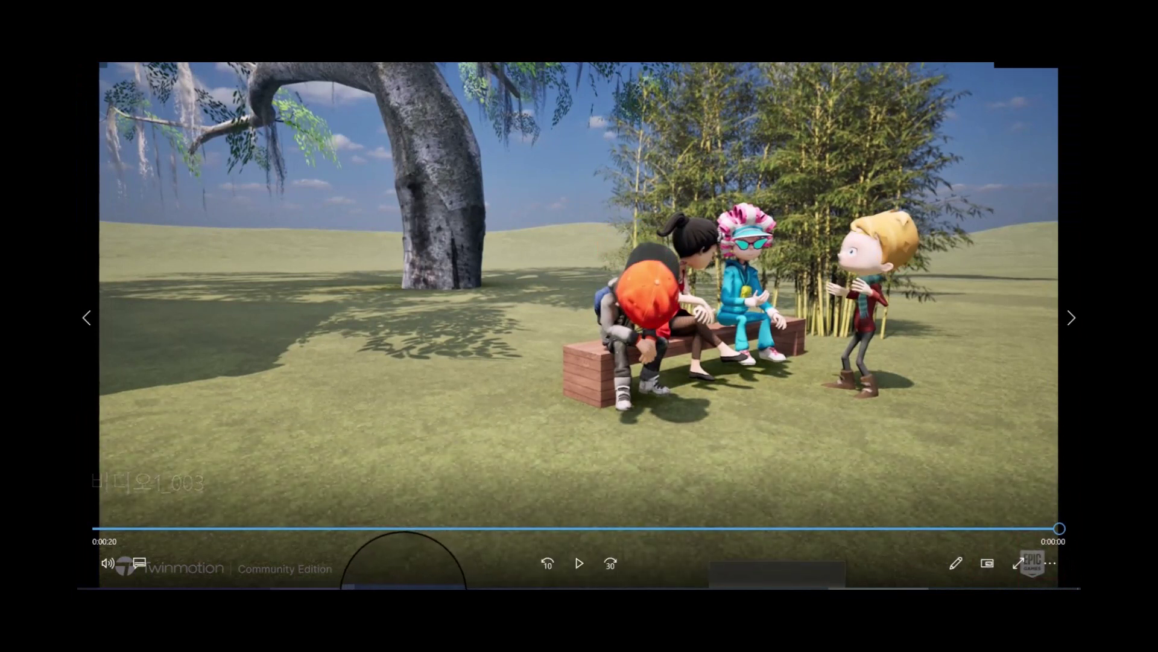
# Play 비디오 1_000.mp4 from the test1 folder and review its late section with the astronaut and running figures
pyautogui.moveTo(320, 588)
pyautogui.click(338, 549)
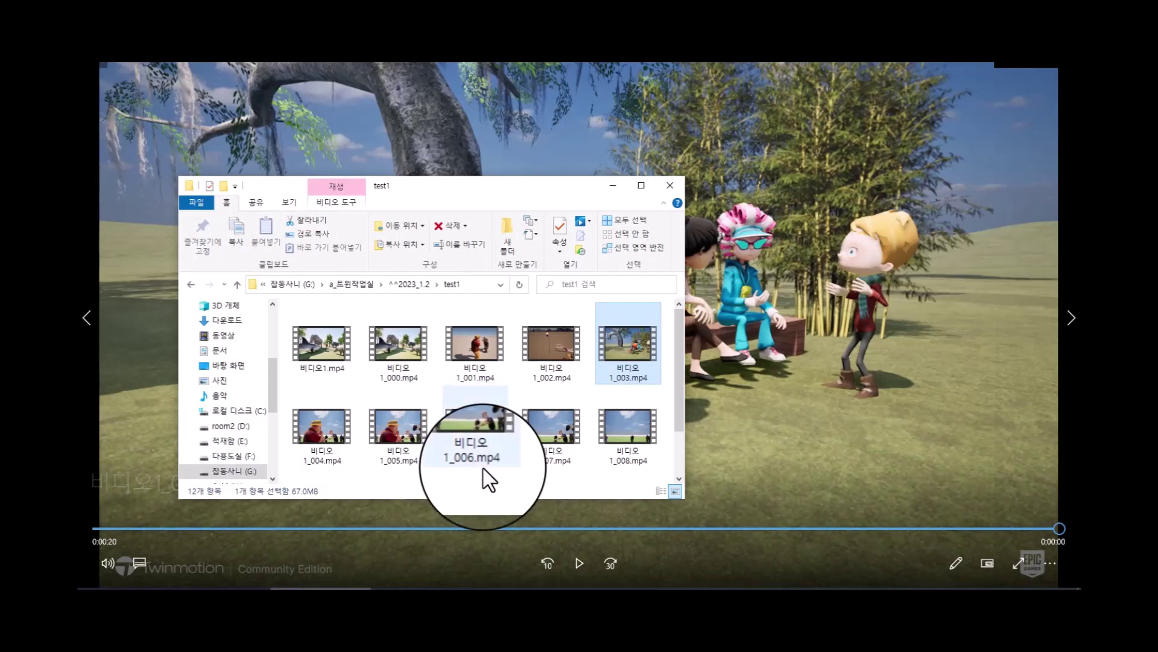
pyautogui.click(397, 362)
pyautogui.doubleClick(397, 359)
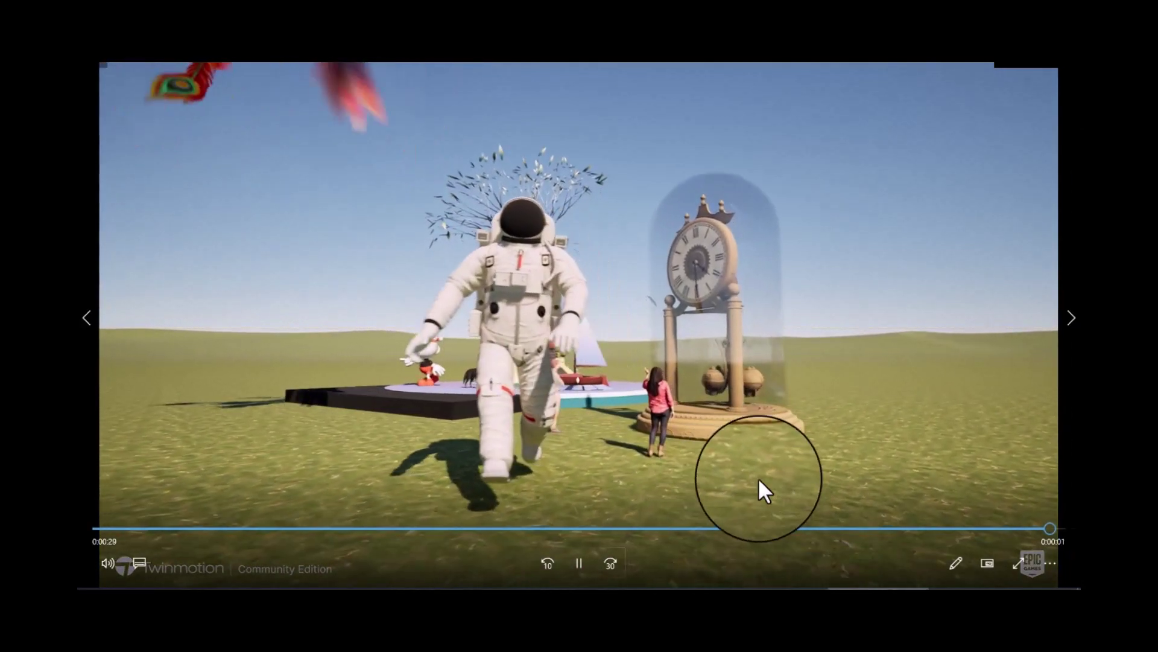
pyautogui.click(854, 525)
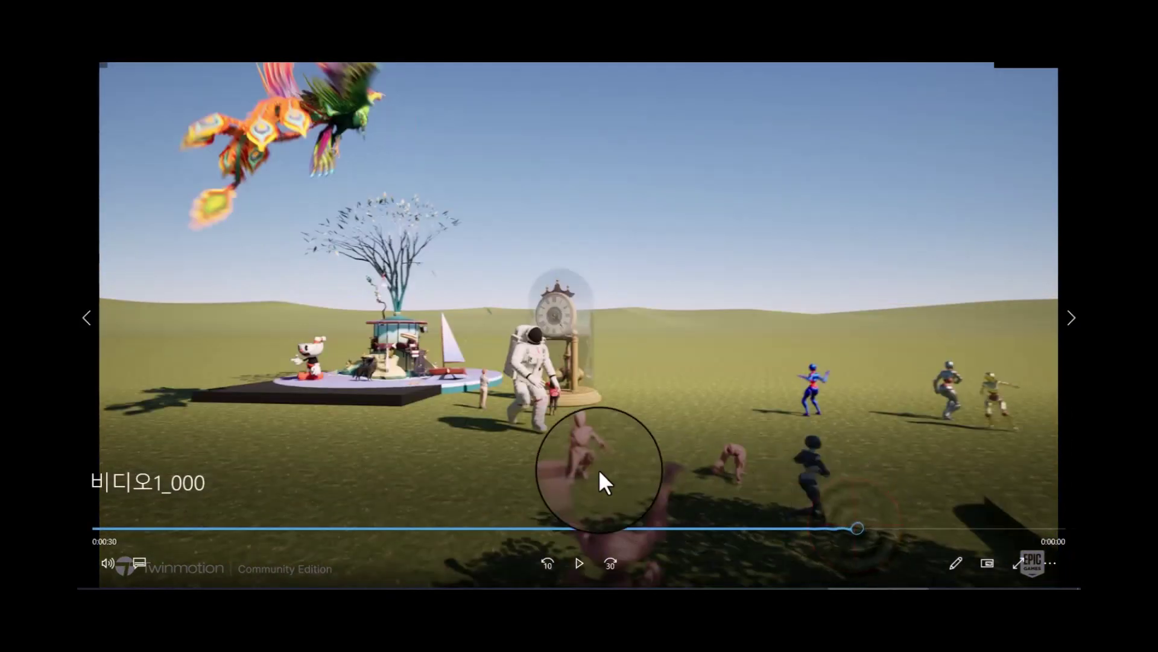
pyautogui.click(599, 470)
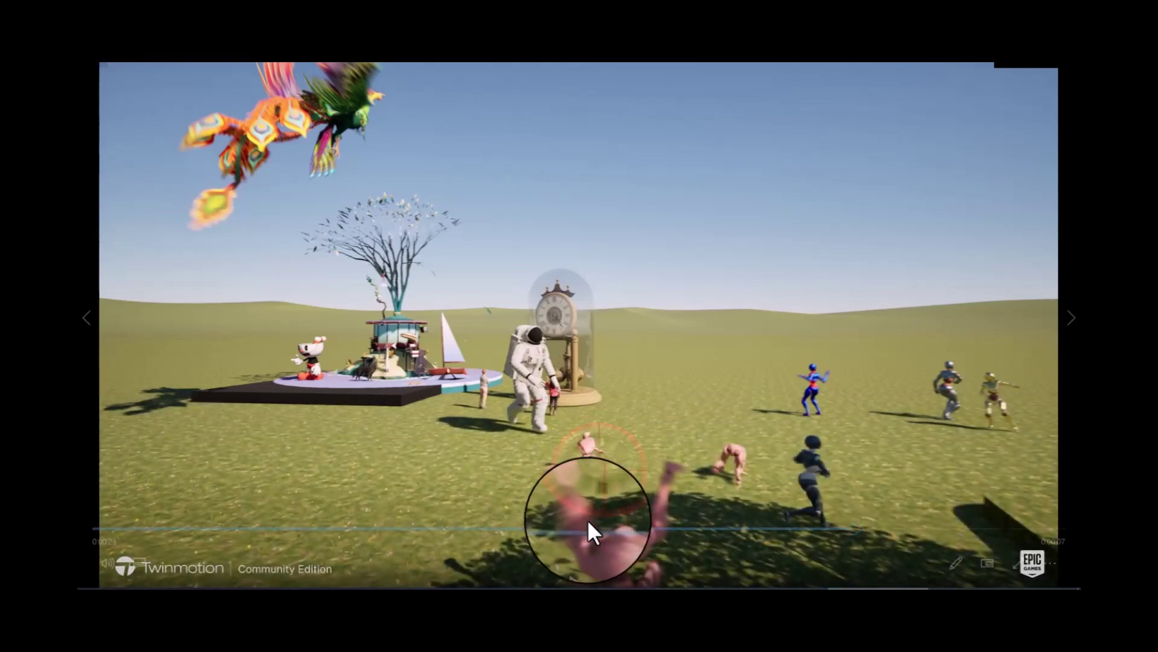
pyautogui.click(578, 559)
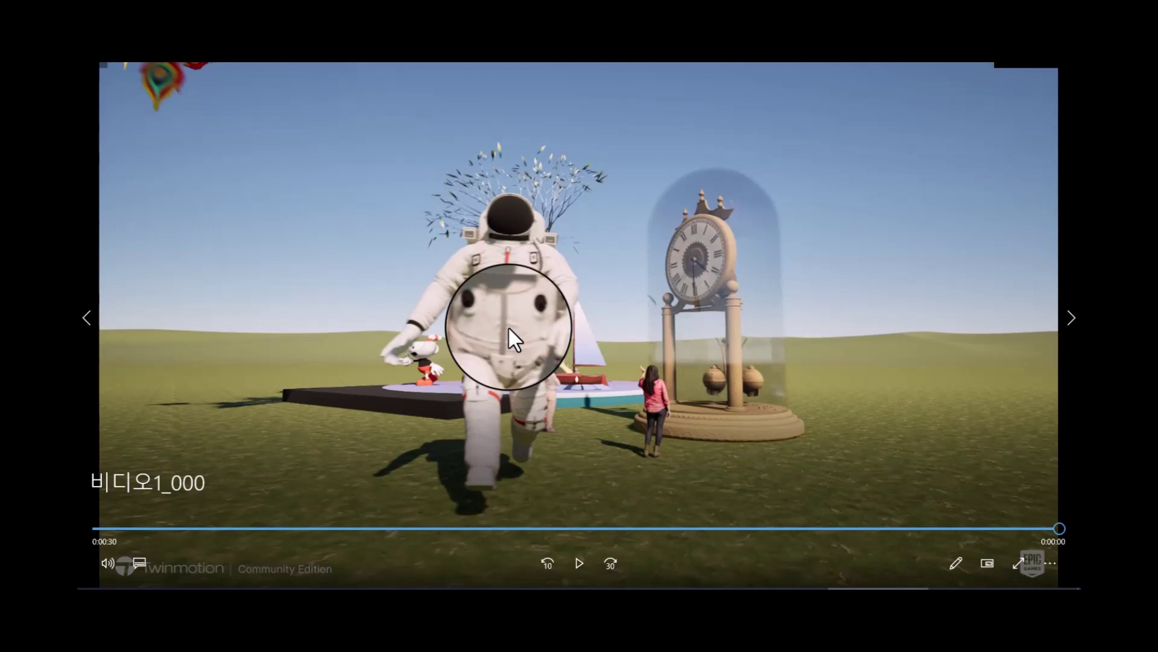
# Replay 비디오 1_000.mp4 from the start and jump along its timeline to review the animal and character scenes
pyautogui.click(578, 564)
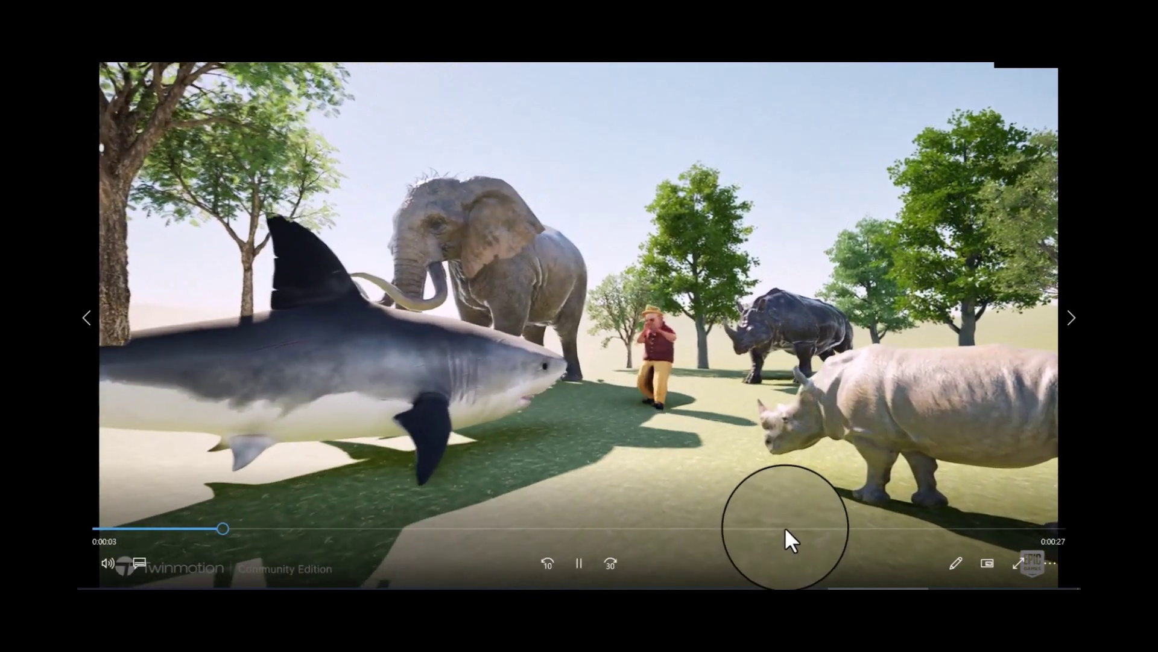
pyautogui.click(784, 528)
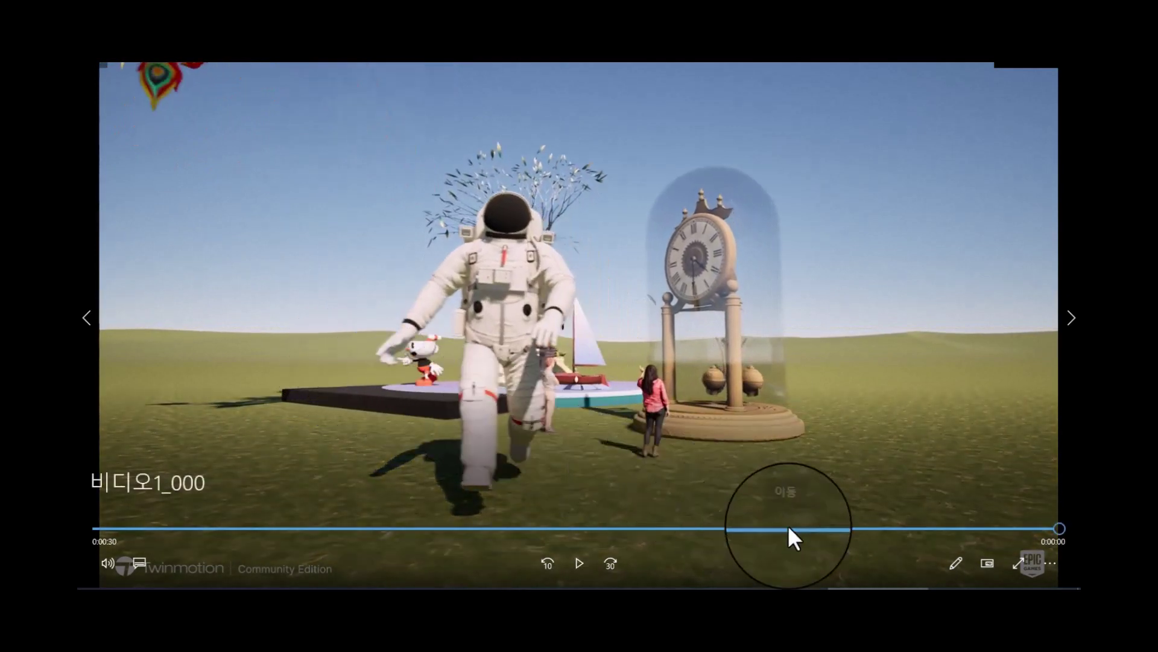
pyautogui.click(789, 529)
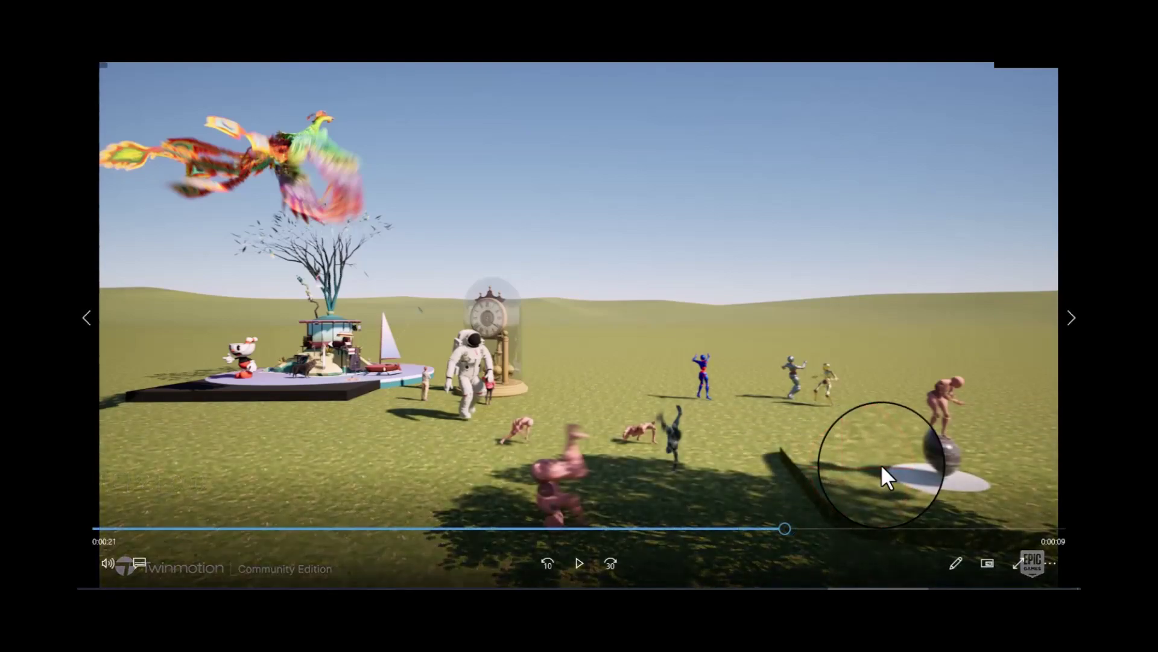
pyautogui.click(579, 563)
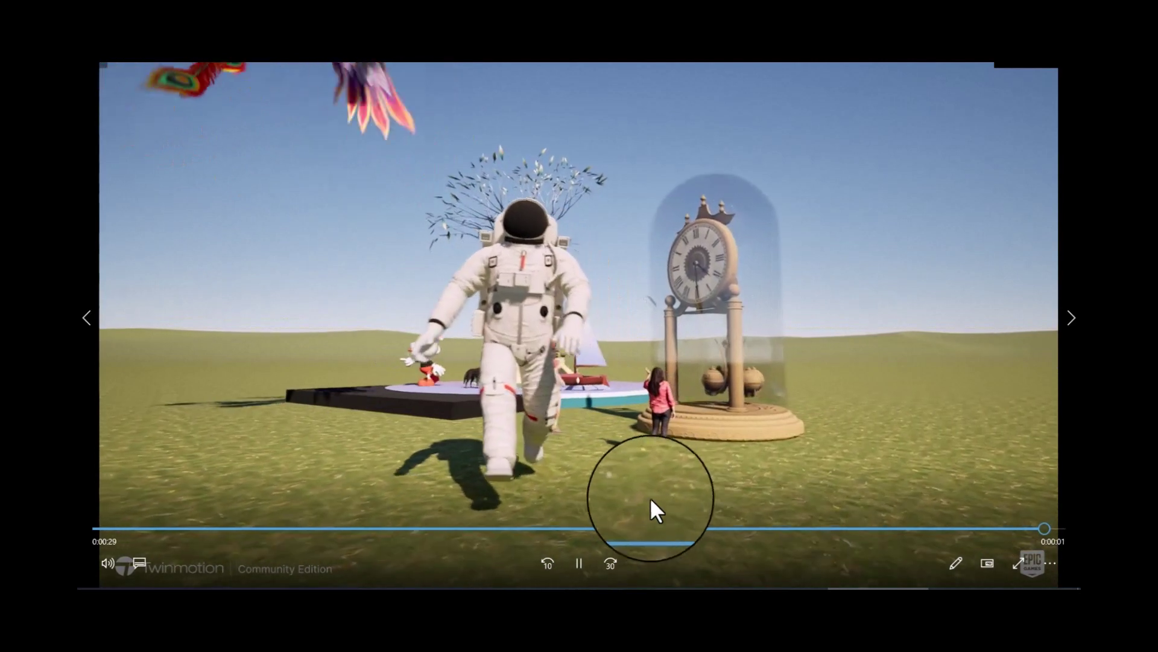
pyautogui.click(480, 524)
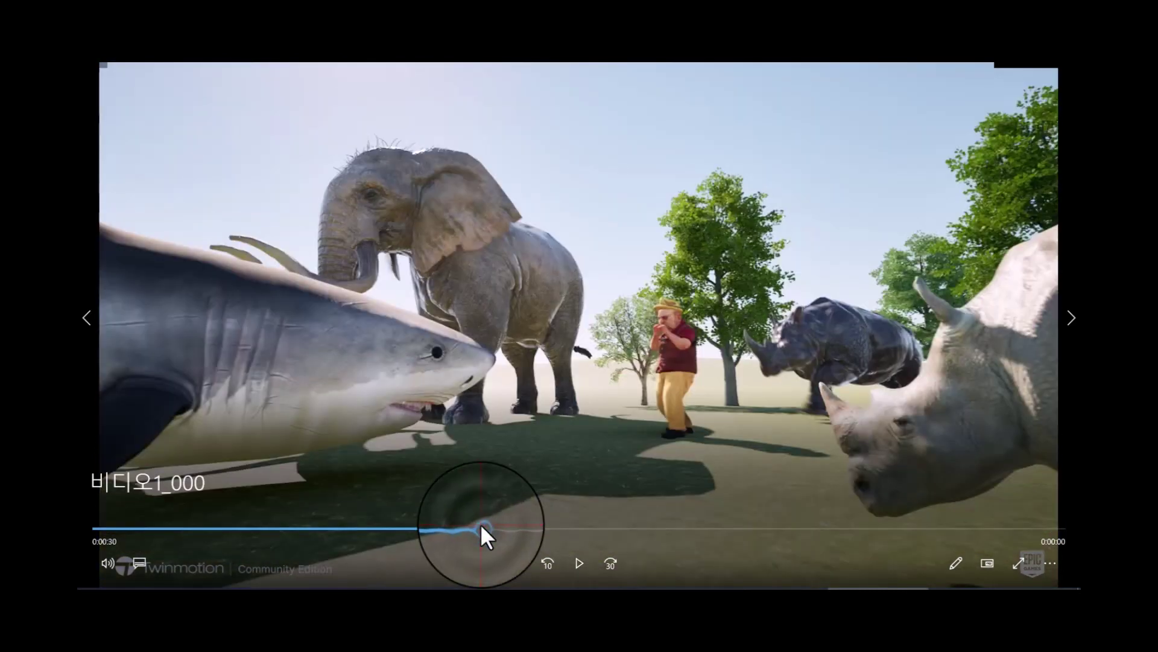
pyautogui.click(569, 525)
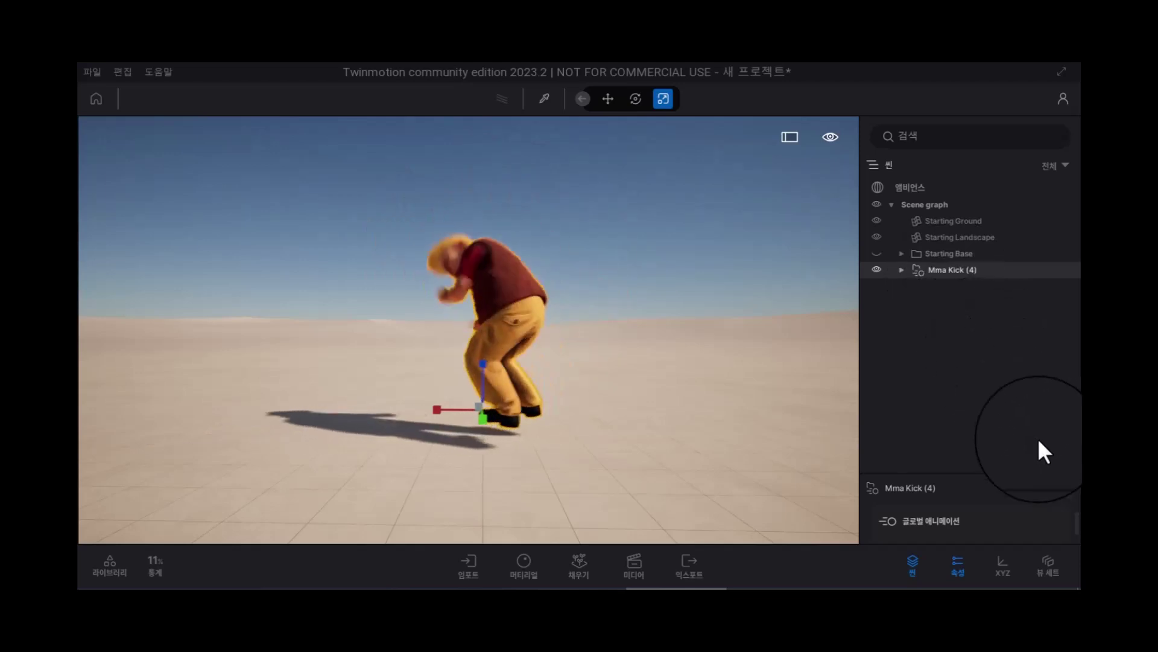
# Open Mma Kick (4)'s global animation properties in Twinmotion, try the no-animation and loop play modes, and set it to play once
pyautogui.click(1061, 487)
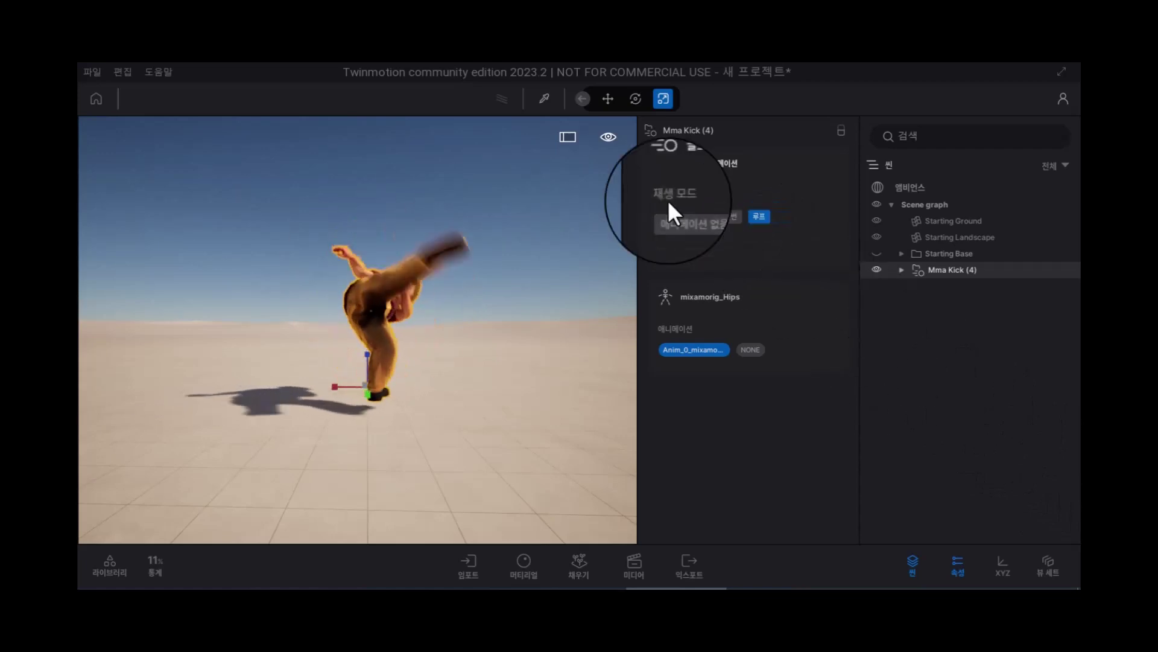
pyautogui.click(727, 220)
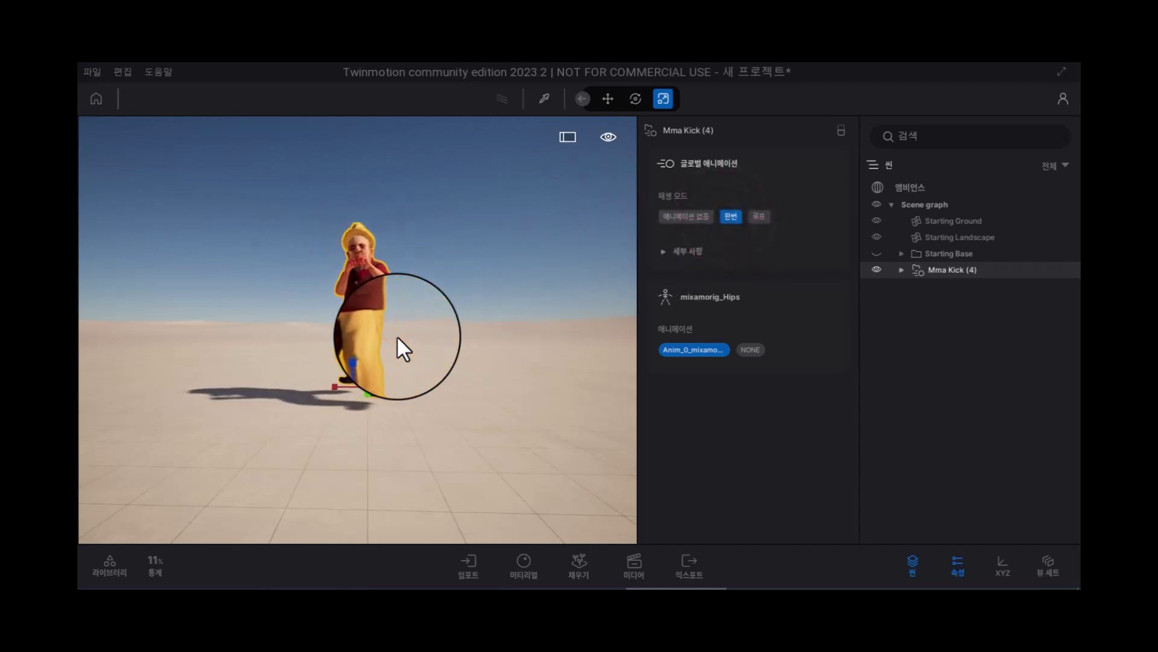
pyautogui.click(700, 218)
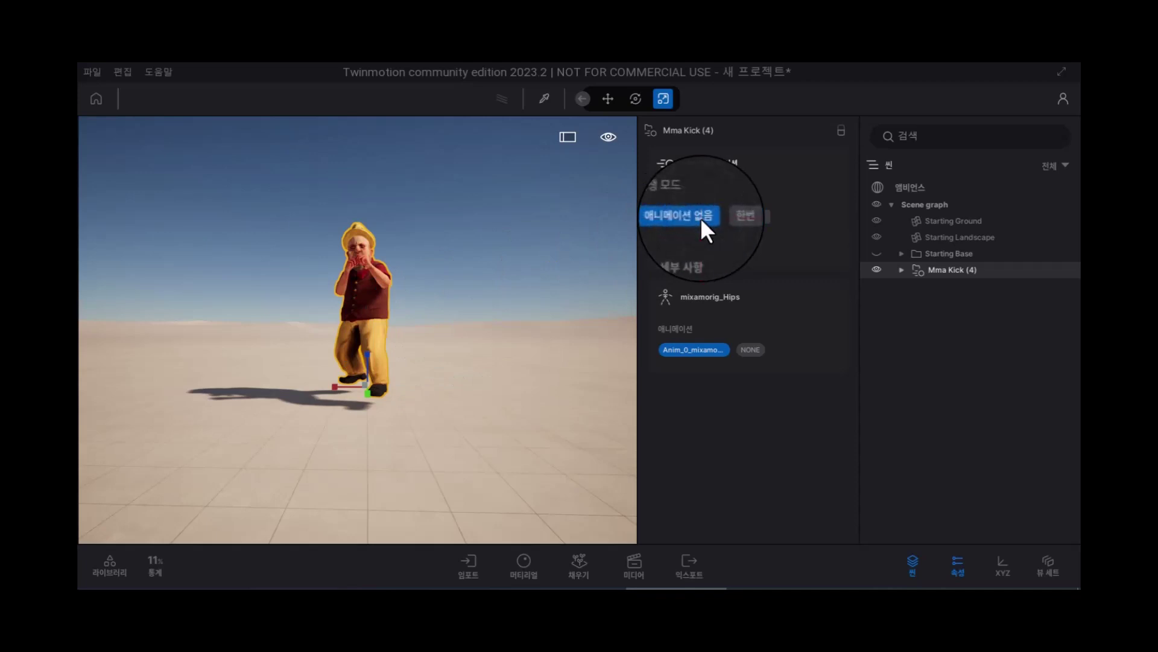
pyautogui.click(768, 219)
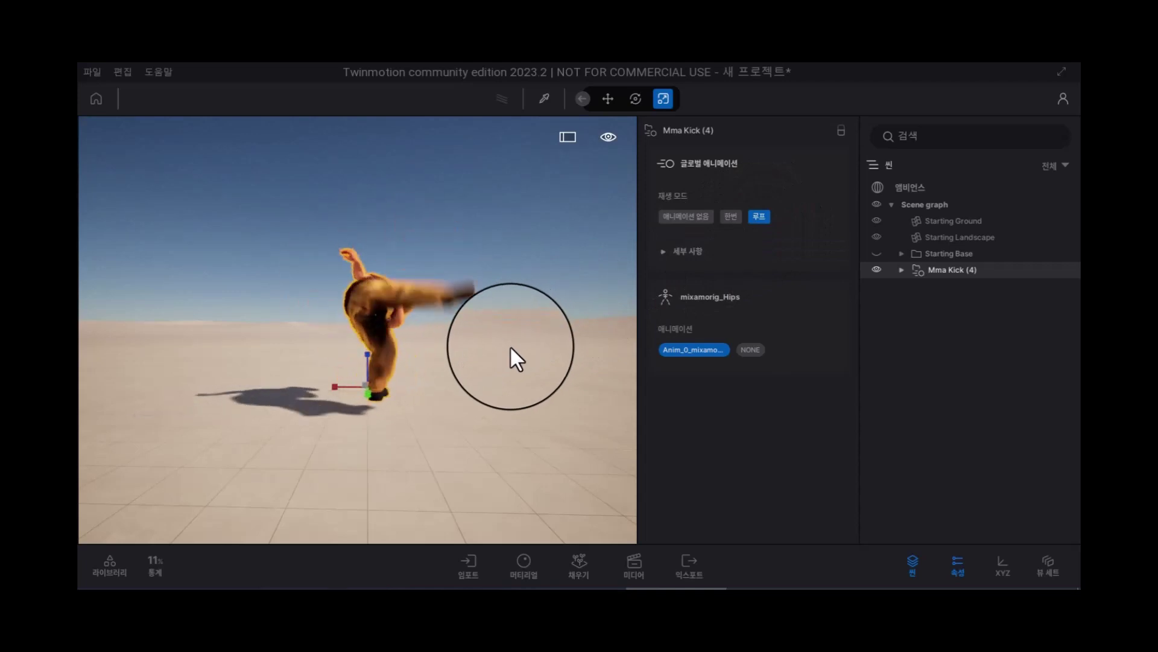
pyautogui.click(734, 227)
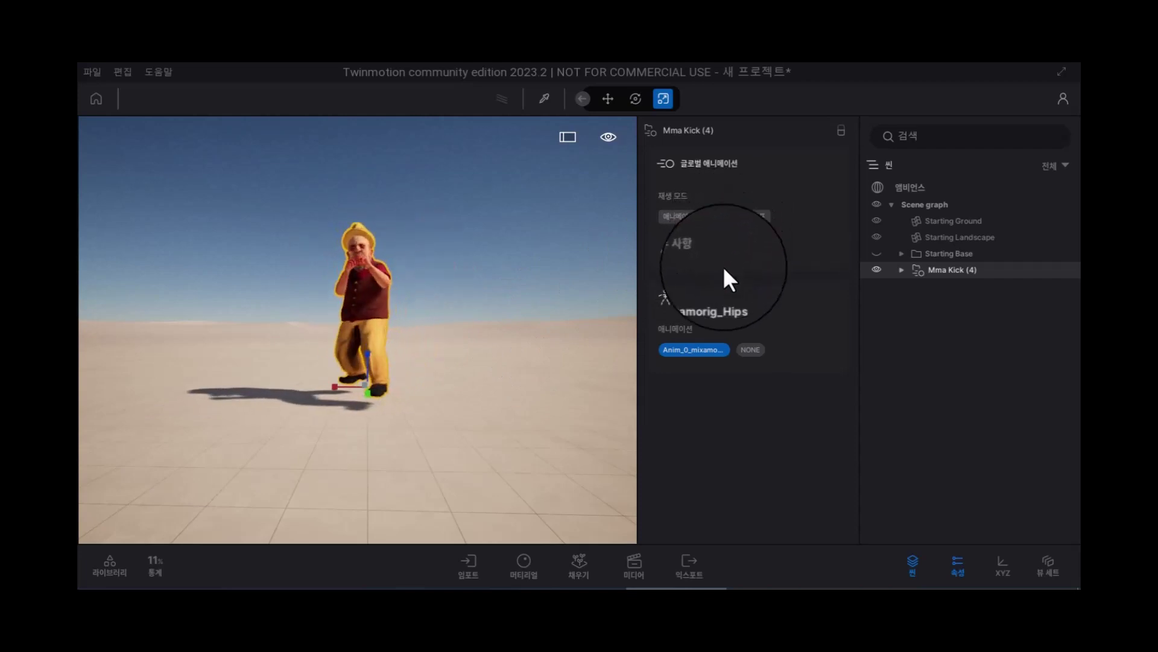
# Try NONE as the mixamorig_Hips animation of Mma Kick (4) and restore the Anim_0 animation
pyautogui.click(705, 351)
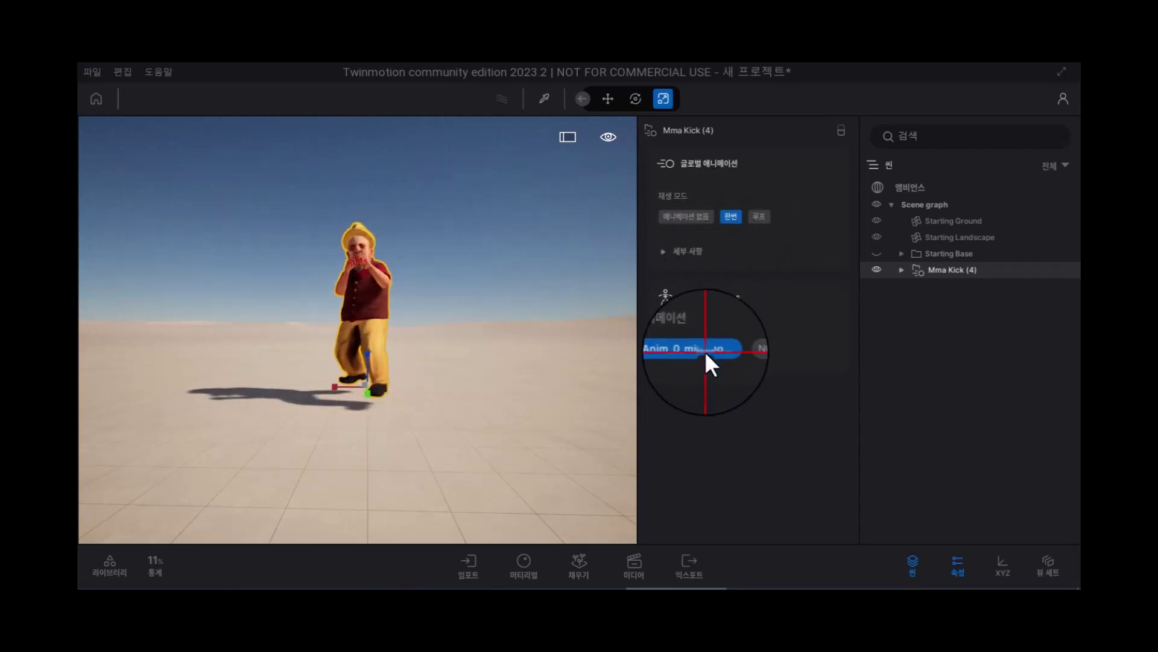
pyautogui.click(741, 344)
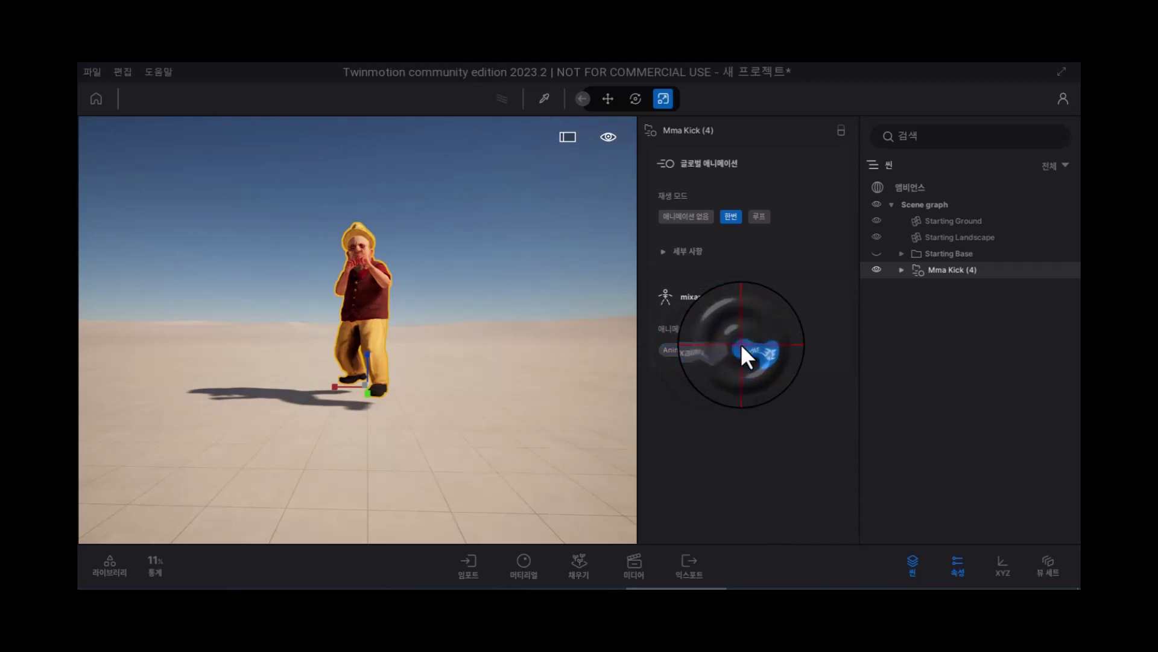
pyautogui.click(686, 349)
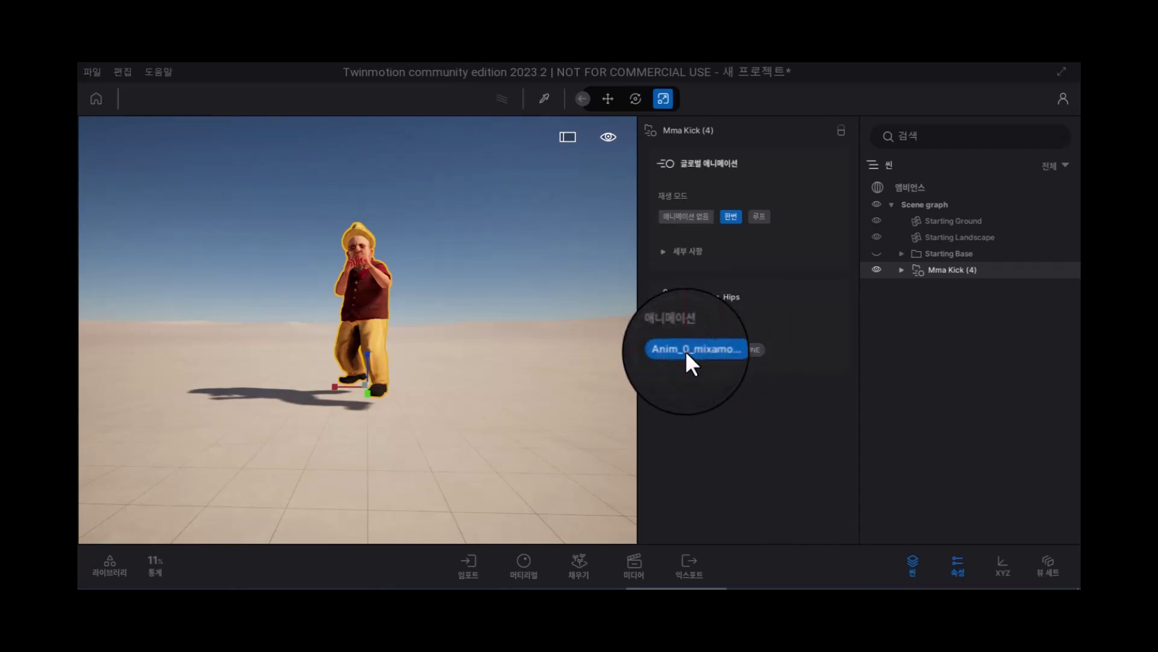
# Loop Mma Kick (4)'s animation at 76% speed, trying a 2 s start delay before restoring it to 0 s
pyautogui.click(687, 255)
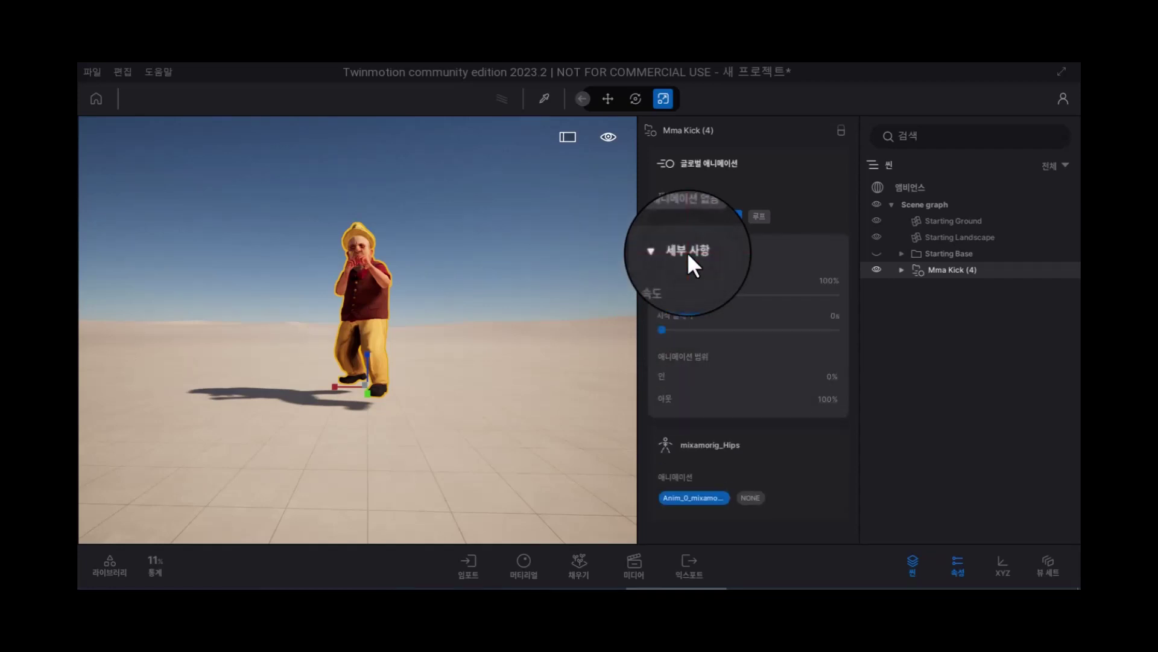
pyautogui.click(753, 215)
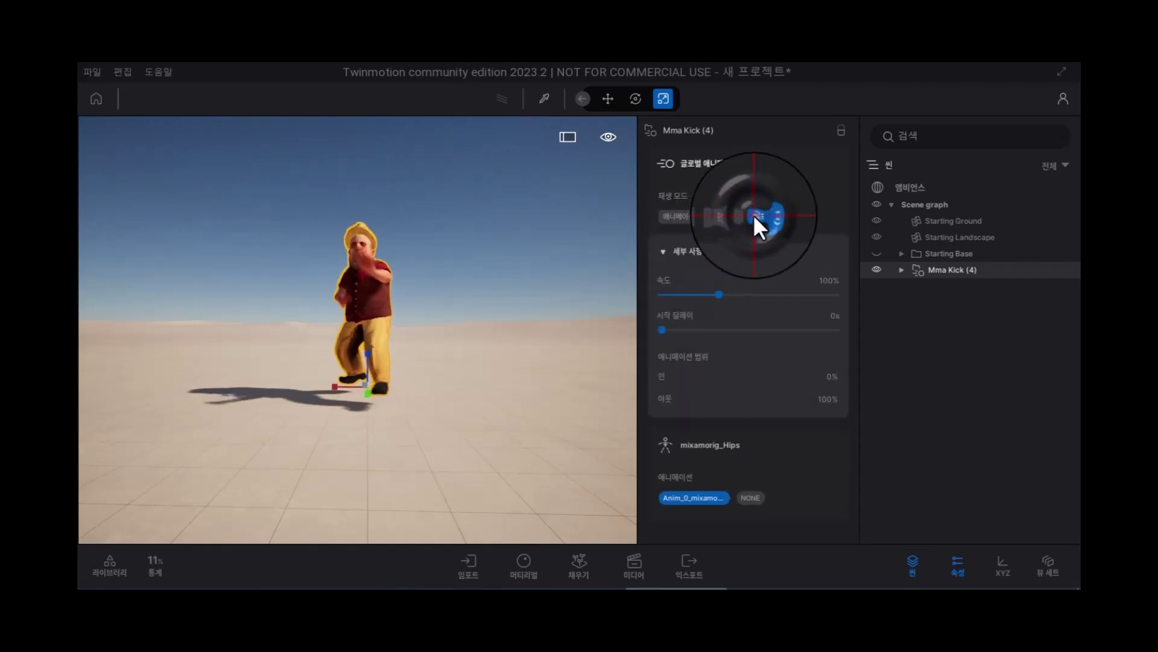
pyautogui.moveTo(719, 295)
pyautogui.mouseDown()
pyautogui.moveTo(803, 294)
pyautogui.moveTo(685, 293)
pyautogui.moveTo(808, 301)
pyautogui.moveTo(693, 296)
pyautogui.moveTo(705, 303)
pyautogui.mouseUp()
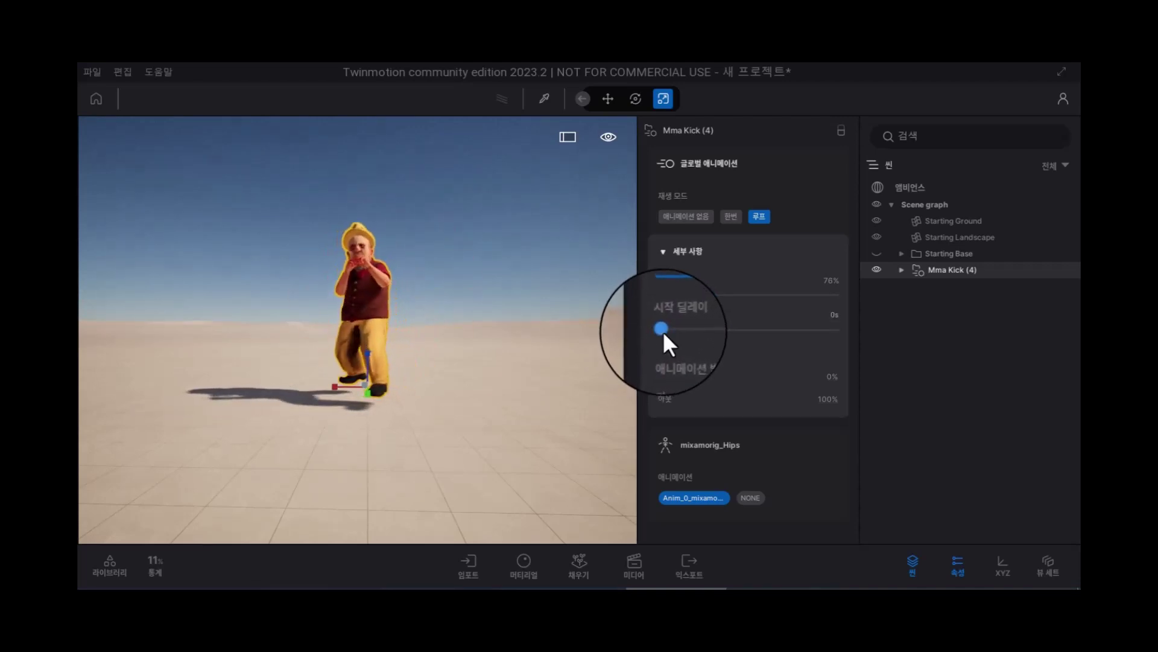
pyautogui.moveTo(663, 332)
pyautogui.mouseDown()
pyautogui.moveTo(708, 332)
pyautogui.moveTo(660, 336)
pyautogui.moveTo(674, 341)
pyautogui.mouseUp()
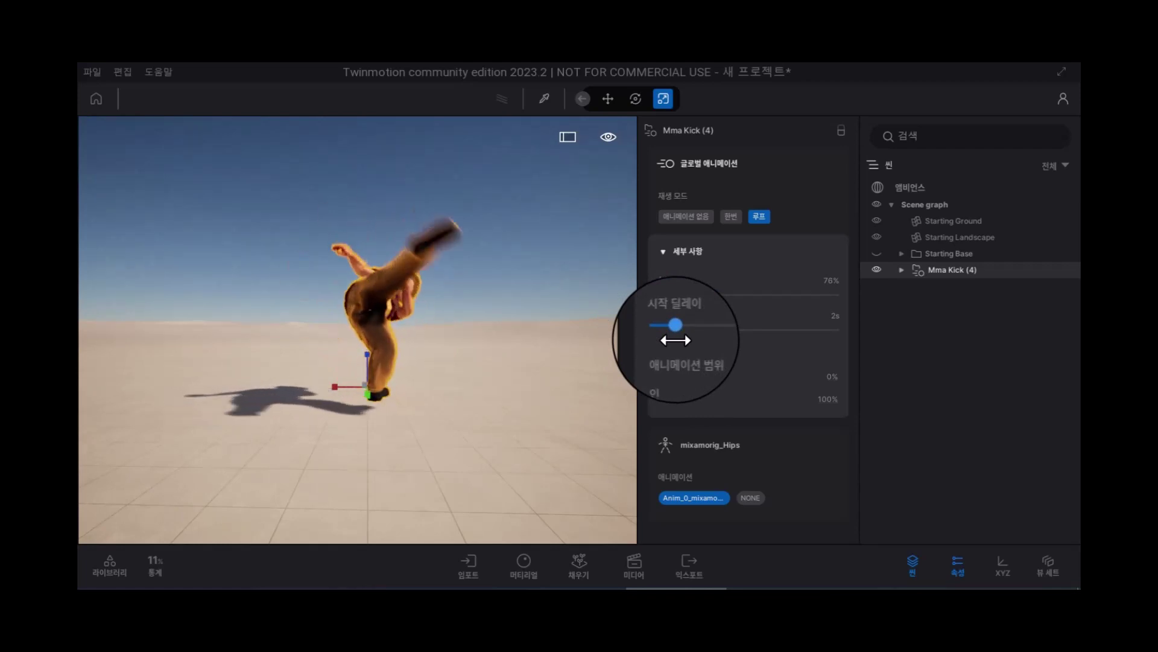
pyautogui.moveTo(675, 340); pyautogui.dragTo(646, 341)
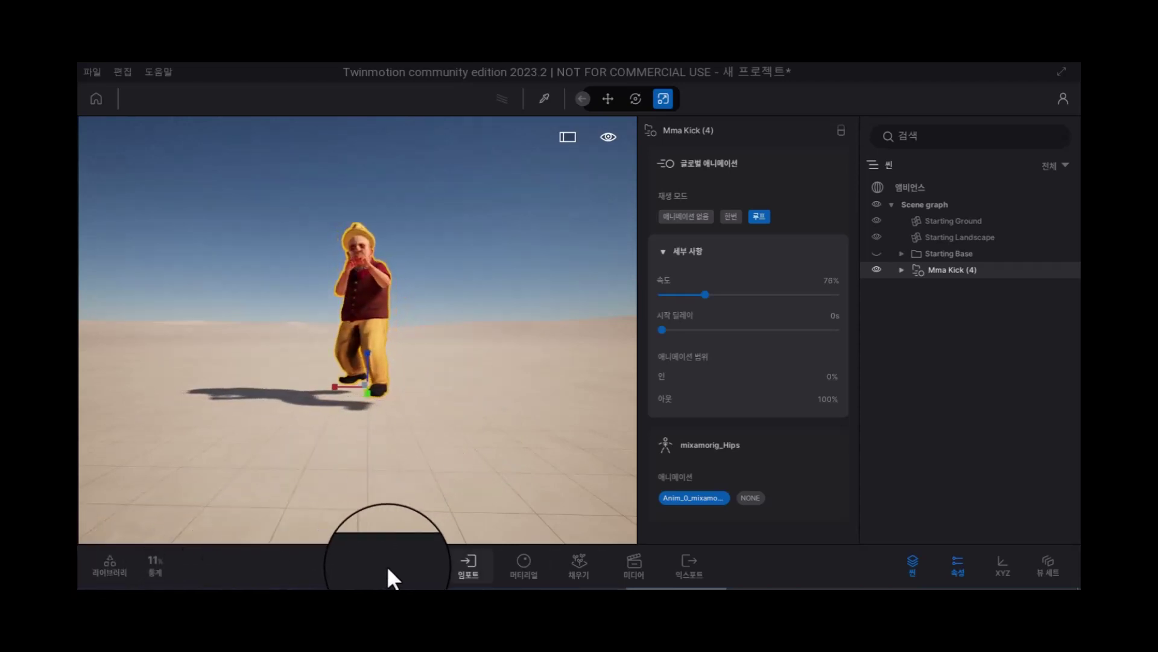
# Open the import options to look at the animation file choice, and close them without importing anything
pyautogui.click(464, 564)
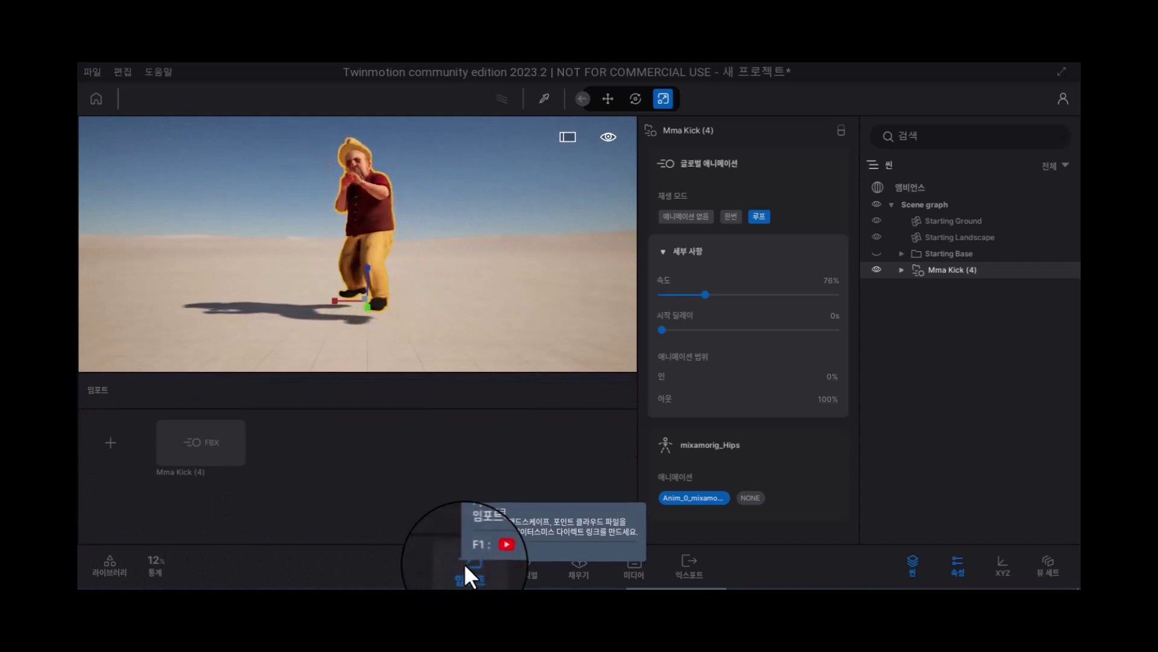
pyautogui.click(105, 441)
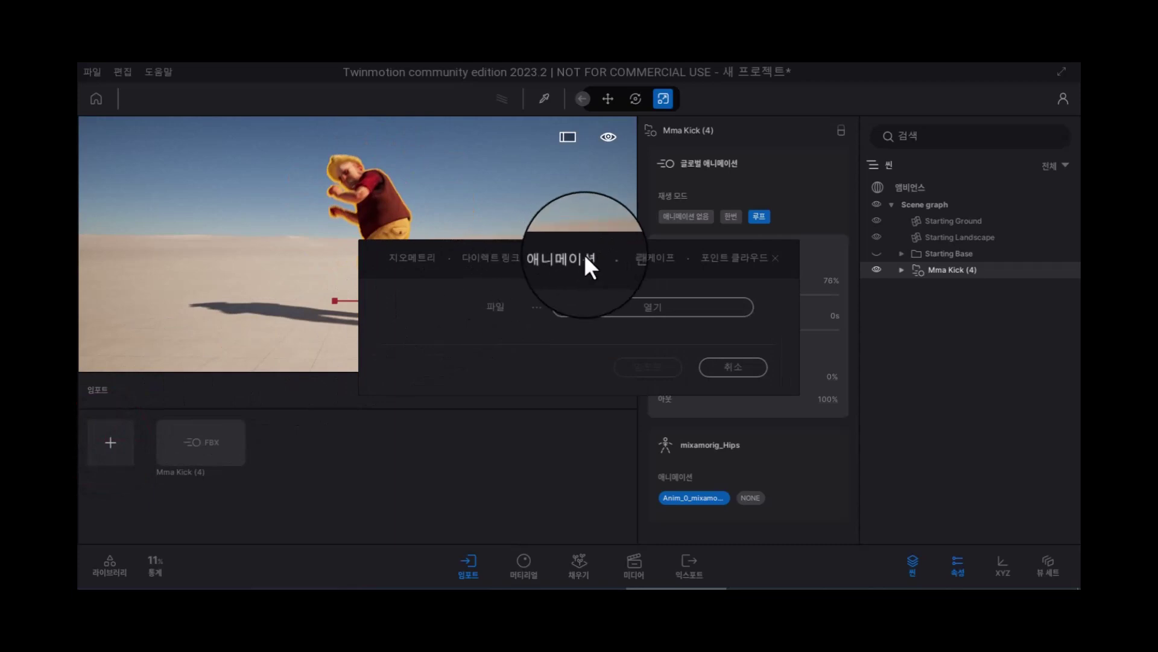
pyautogui.click(728, 366)
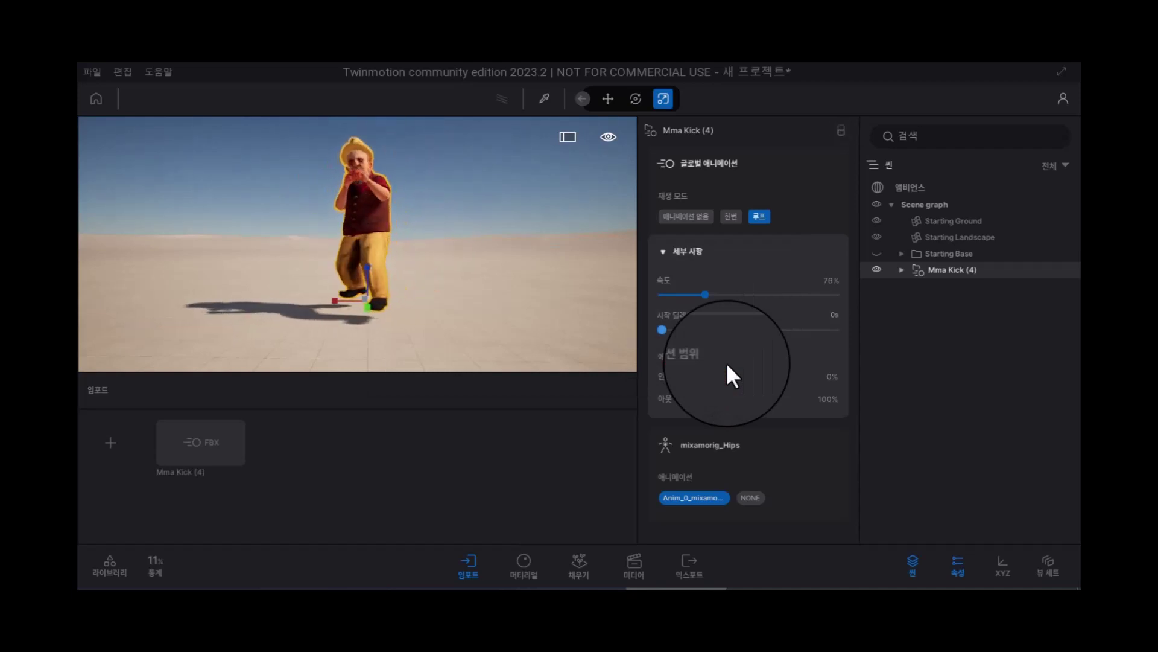
# Try stacking the properties below an enlarged scene list, and display the ambience (앰비언스) properties in a separate column
pyautogui.click(841, 130)
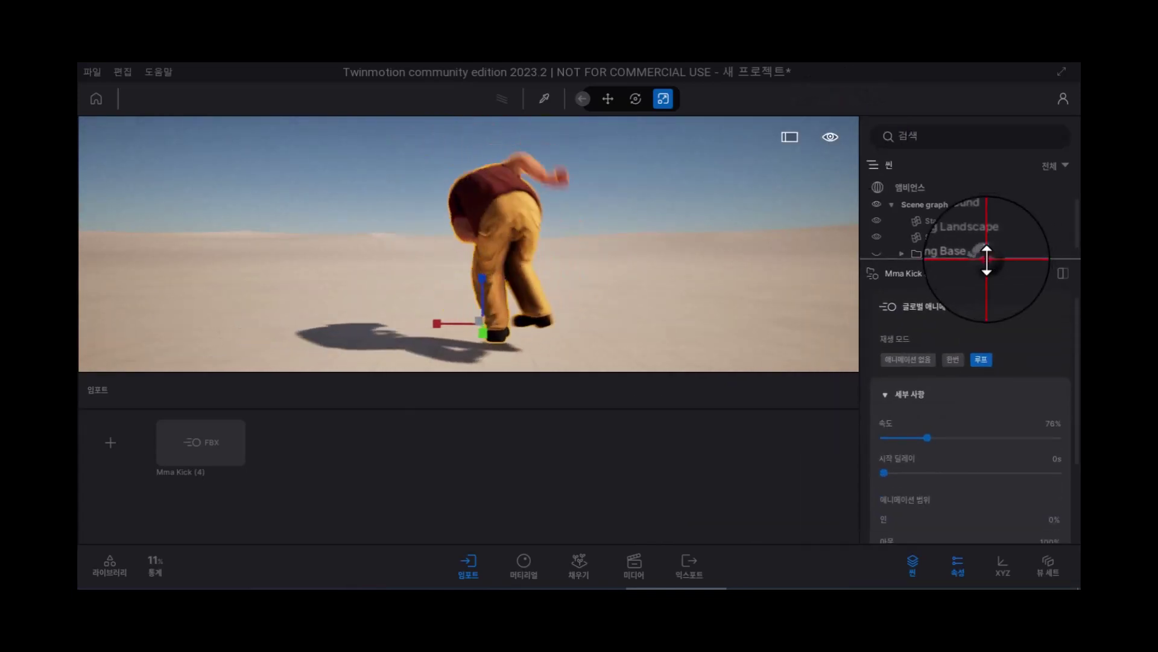
pyautogui.moveTo(987, 259); pyautogui.dragTo(1078, 555)
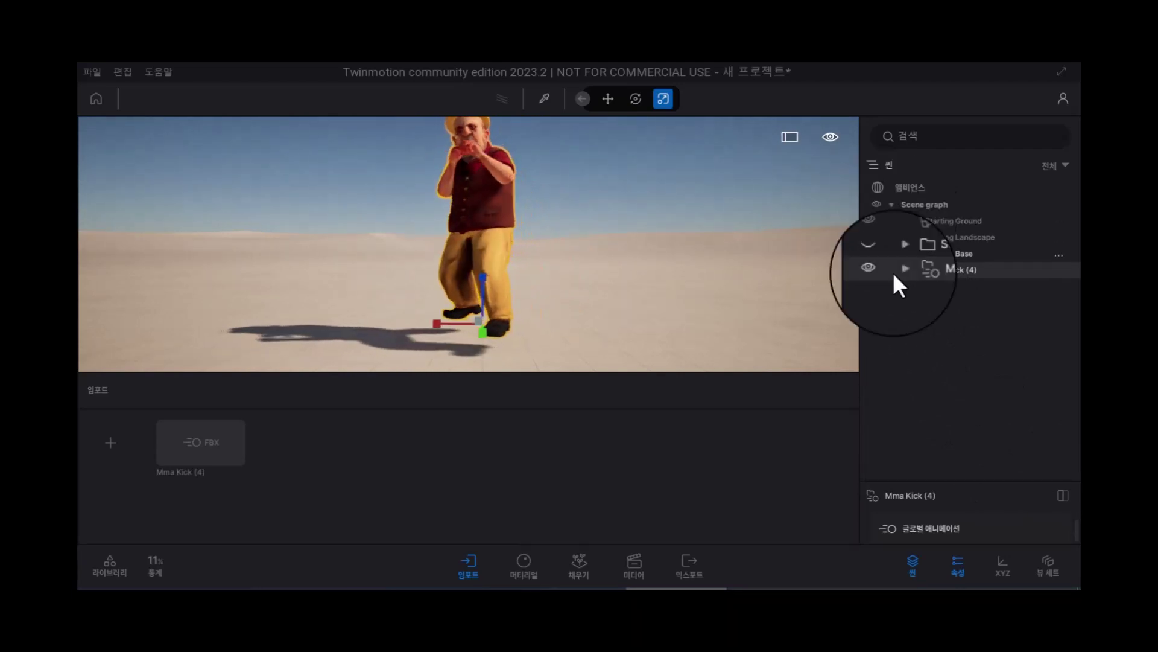
pyautogui.click(908, 187)
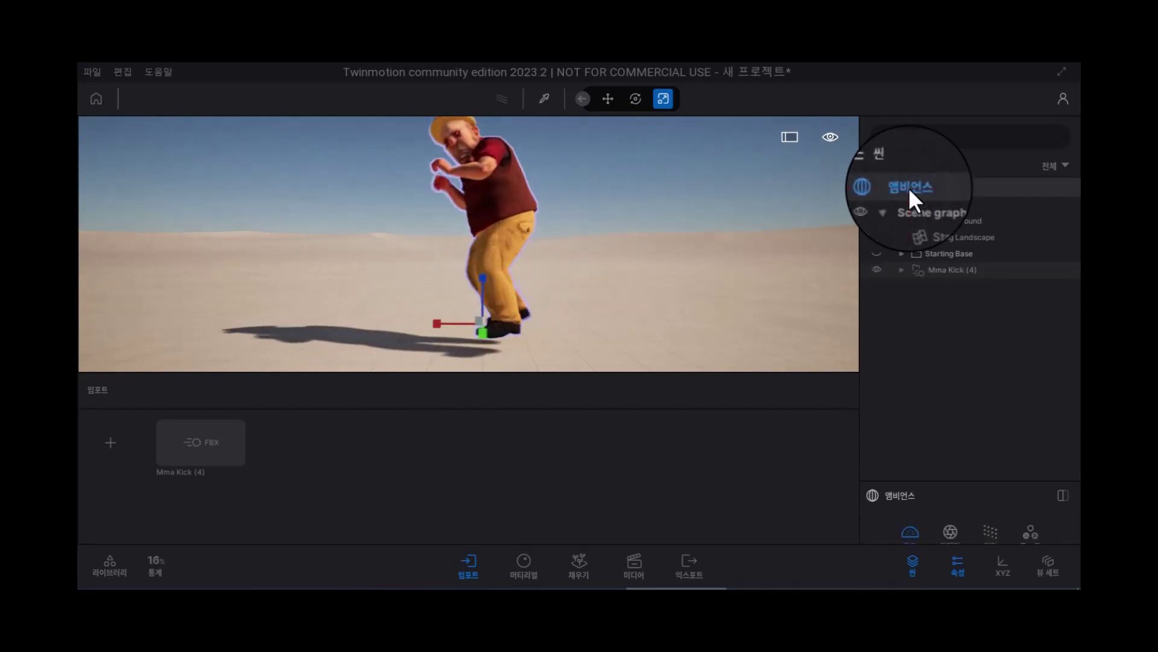
pyautogui.click(1062, 494)
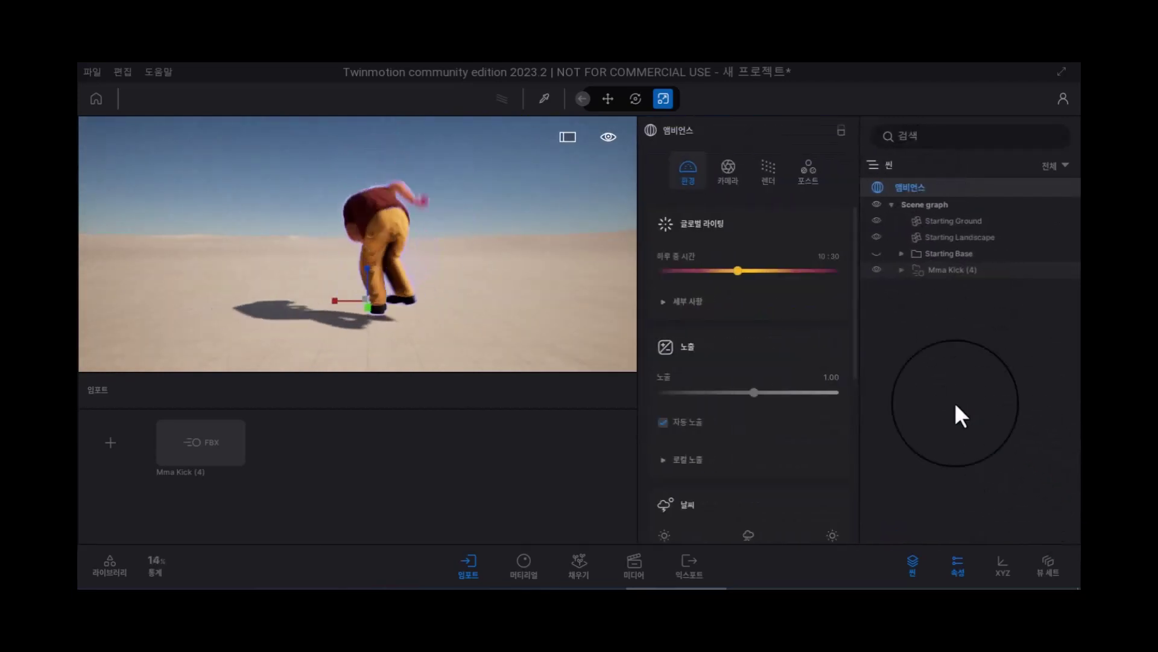
# Review the ambience's camera, render and post settings, returning to the environment settings
pyautogui.click(730, 176)
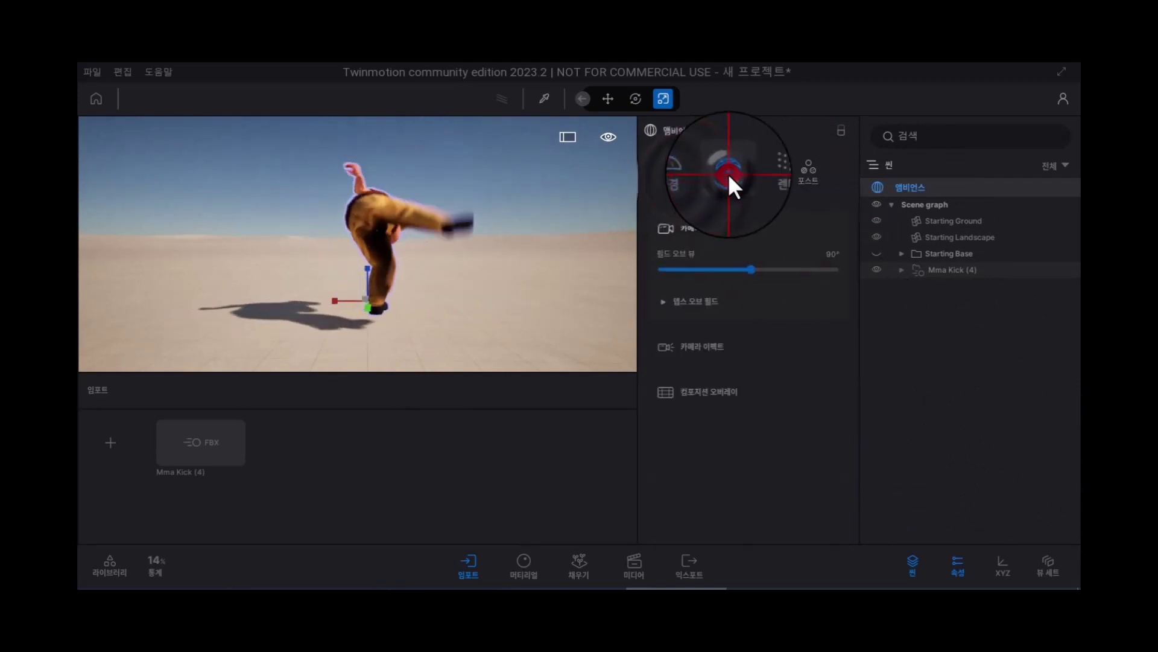
pyautogui.click(766, 175)
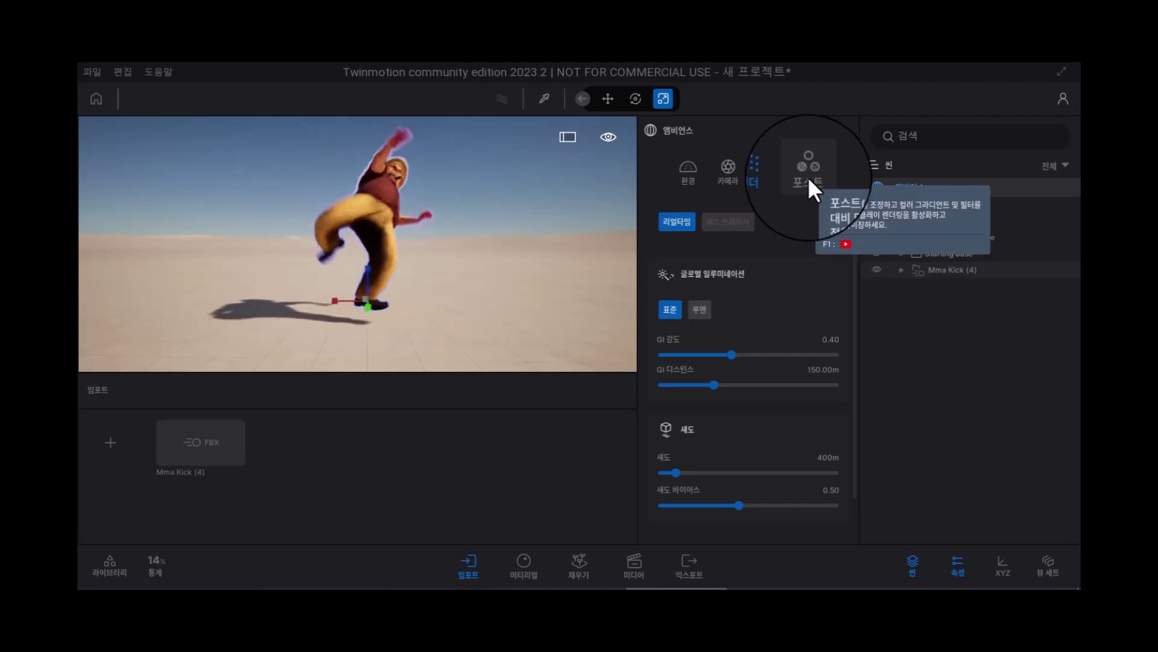
pyautogui.click(808, 176)
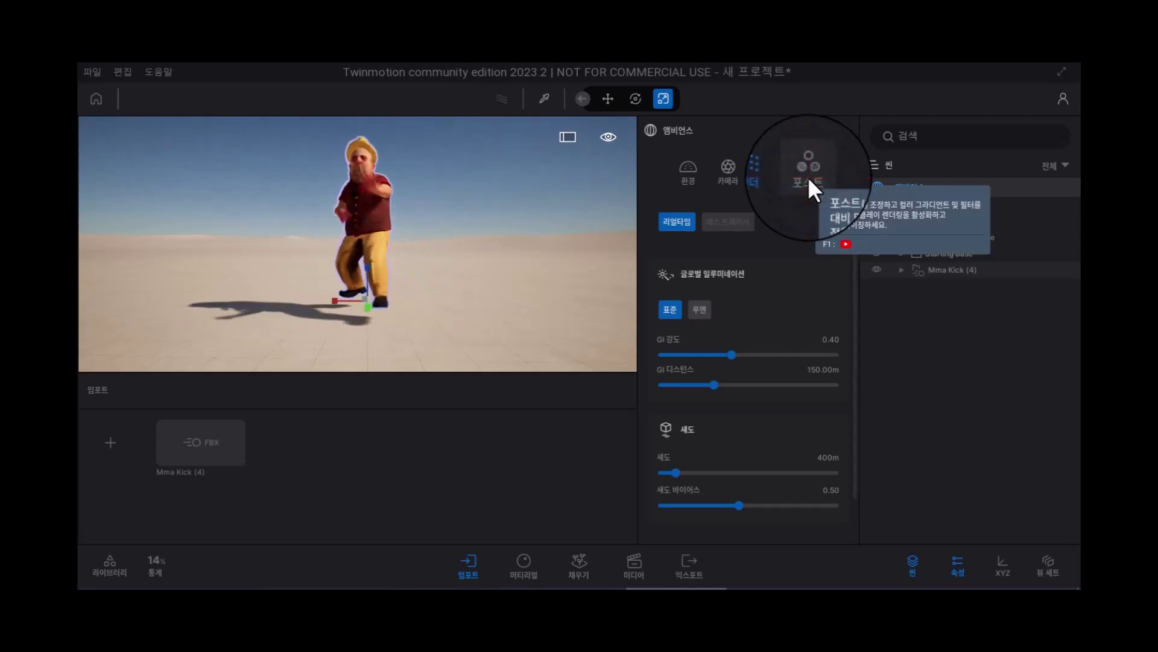
pyautogui.click(808, 176)
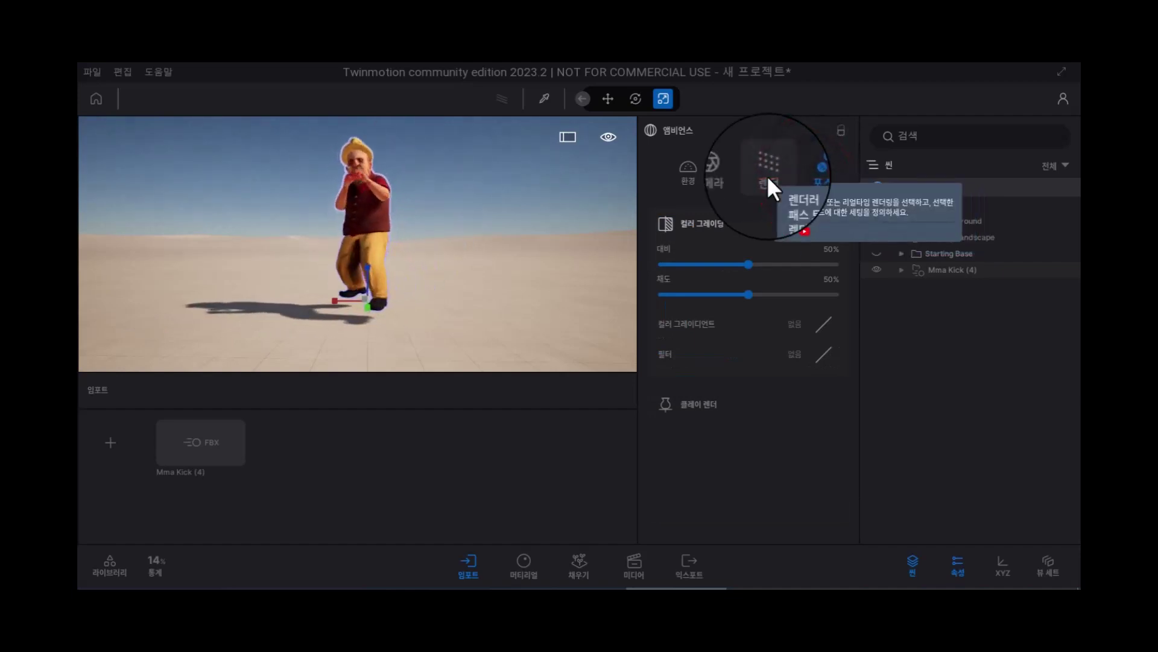
pyautogui.click(767, 174)
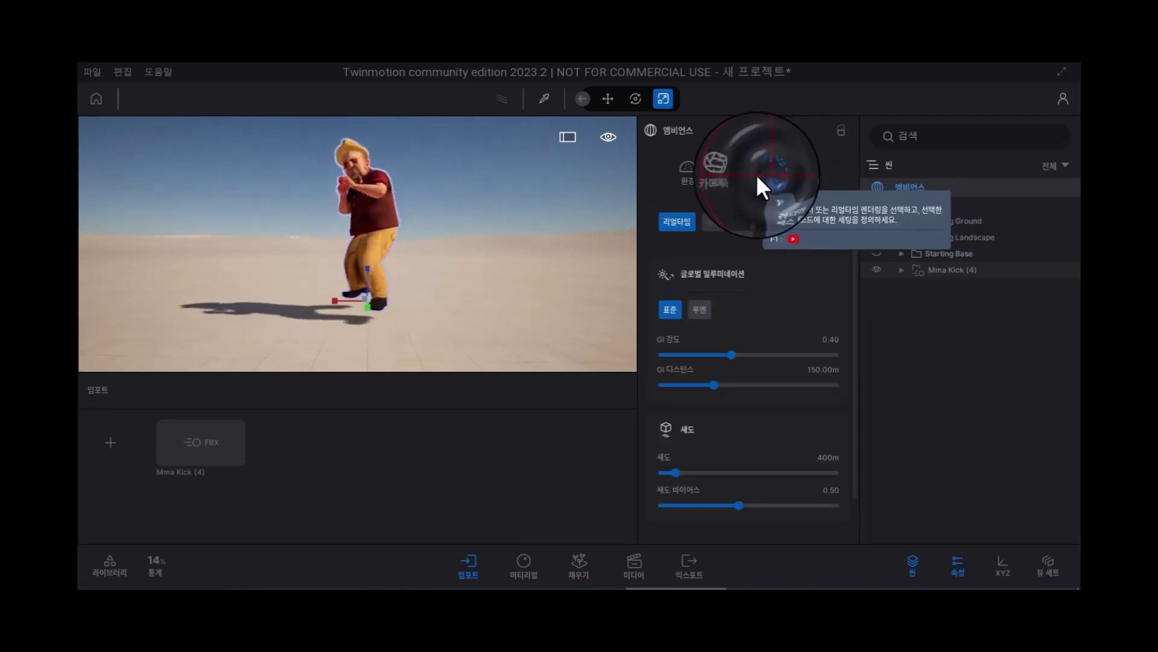
pyautogui.click(732, 175)
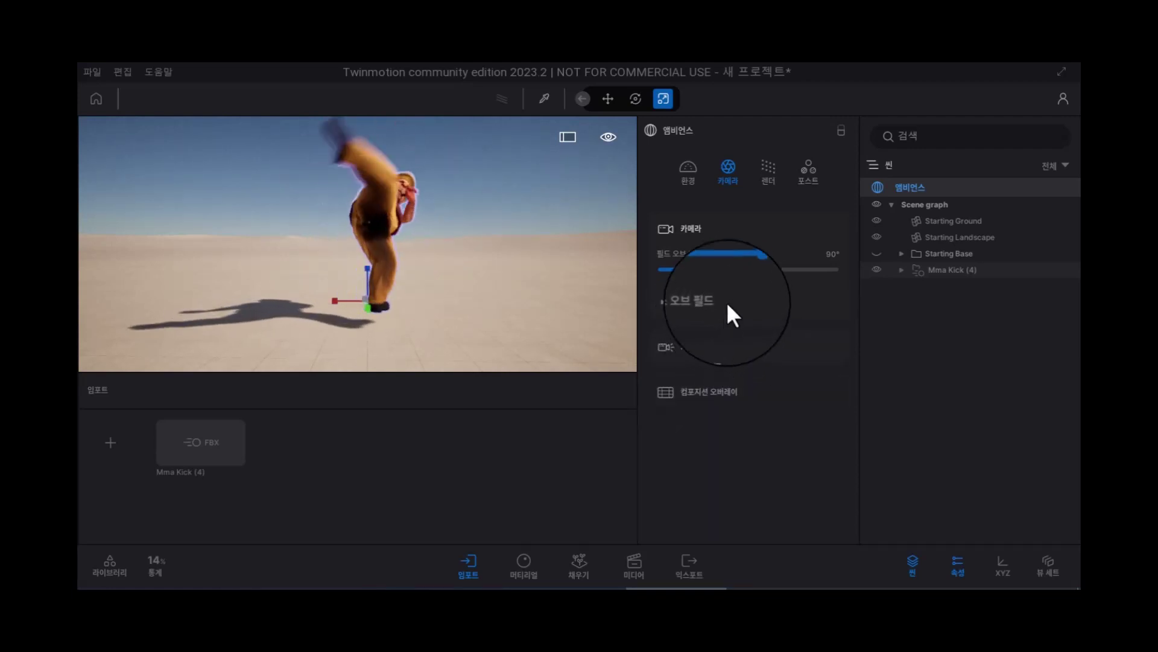
pyautogui.click(810, 179)
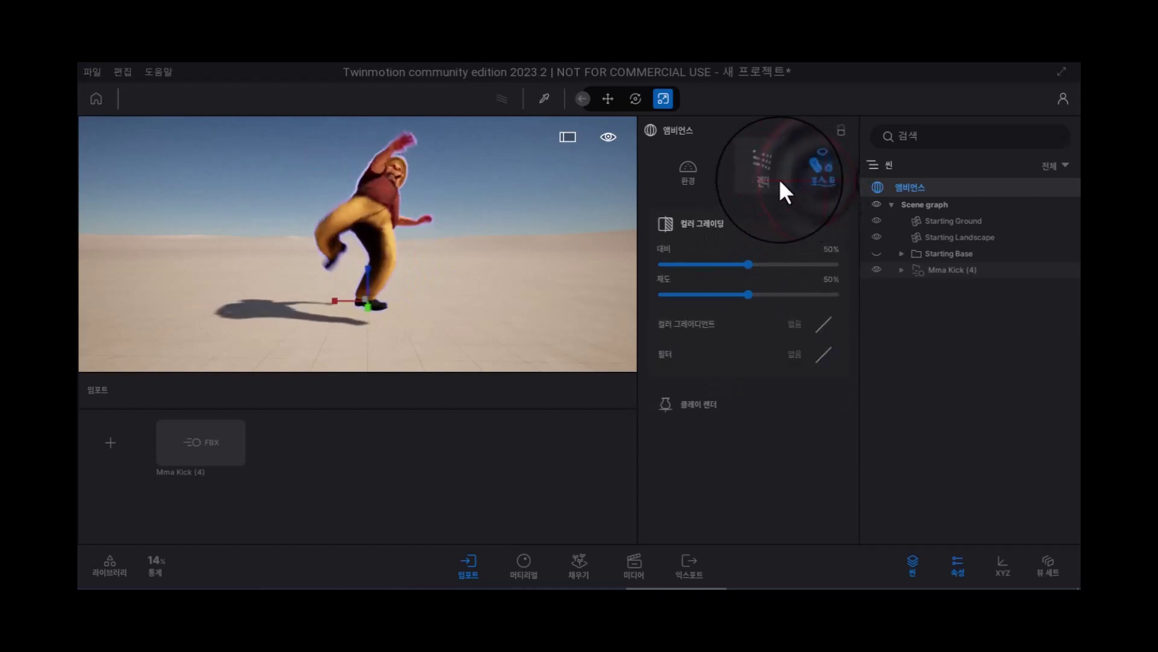
pyautogui.click(777, 180)
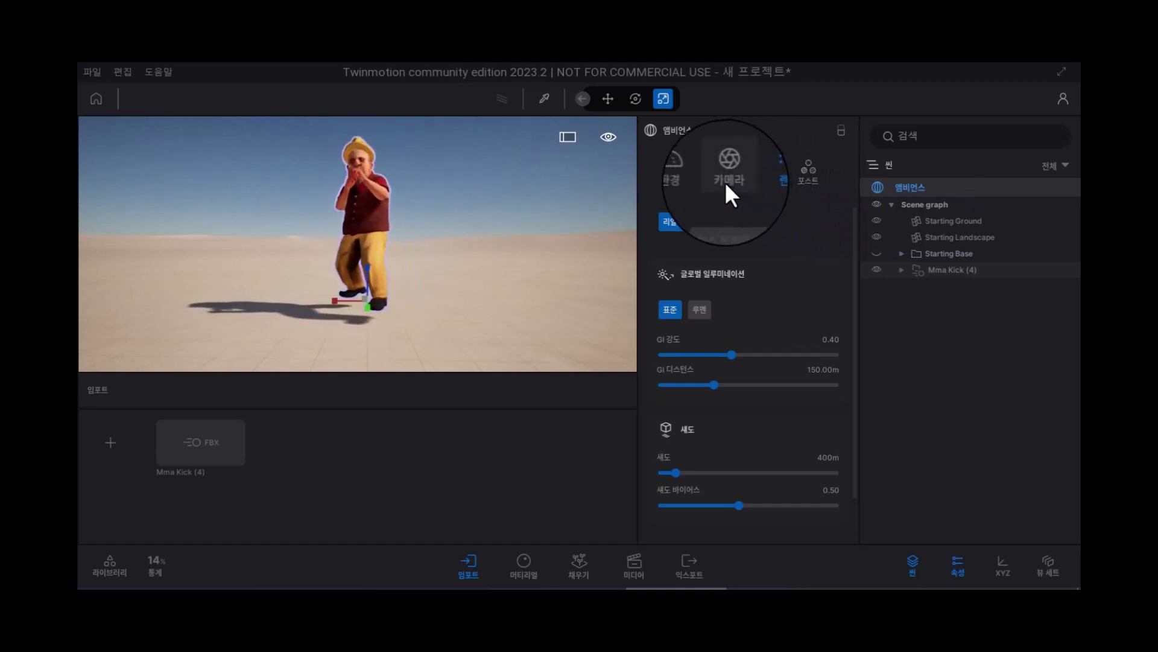
pyautogui.click(695, 180)
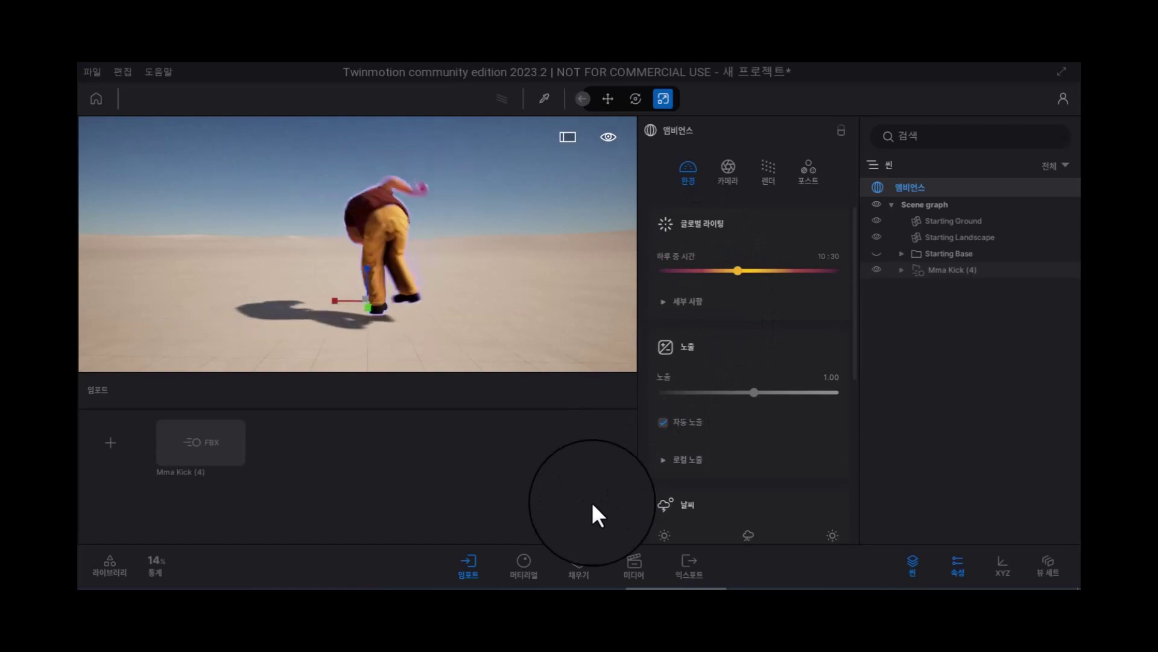
# Stack the ambience properties below the scene list and hide the import area, briefly checking the Sketchfab library categories
pyautogui.click(839, 130)
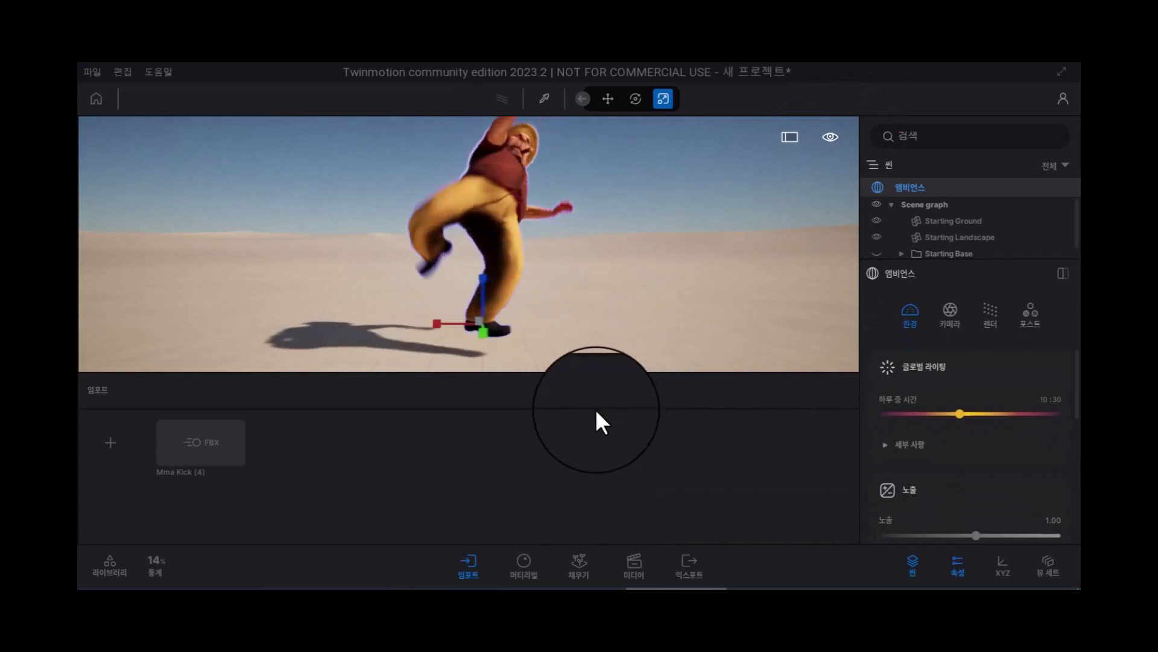
pyautogui.click(465, 569)
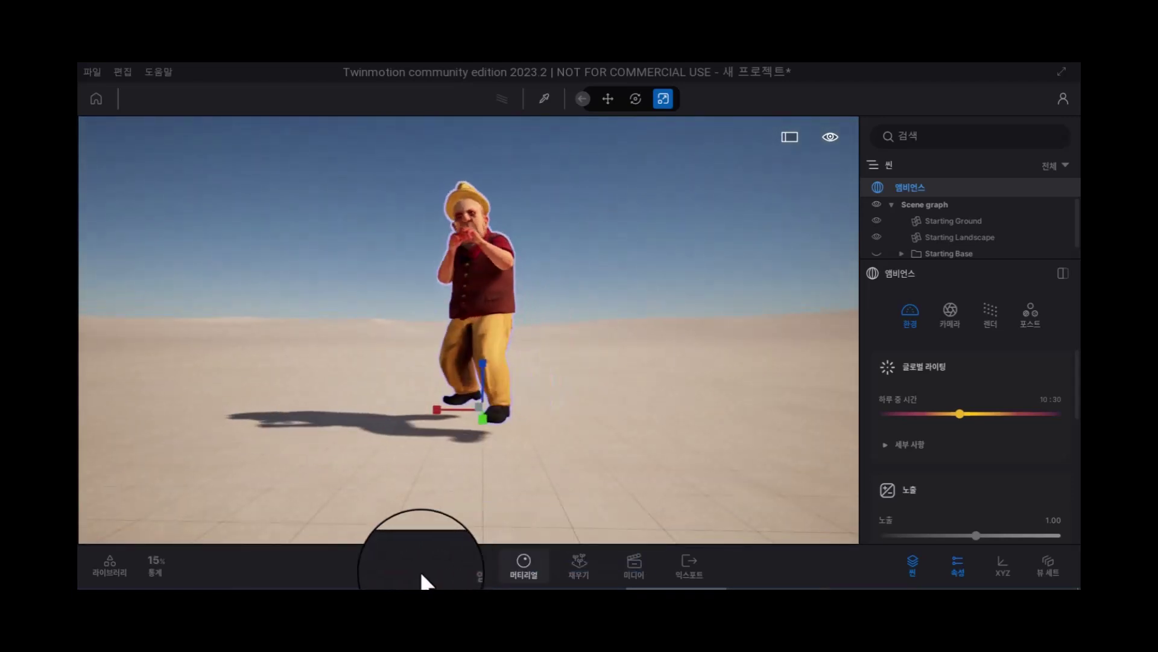
pyautogui.click(99, 567)
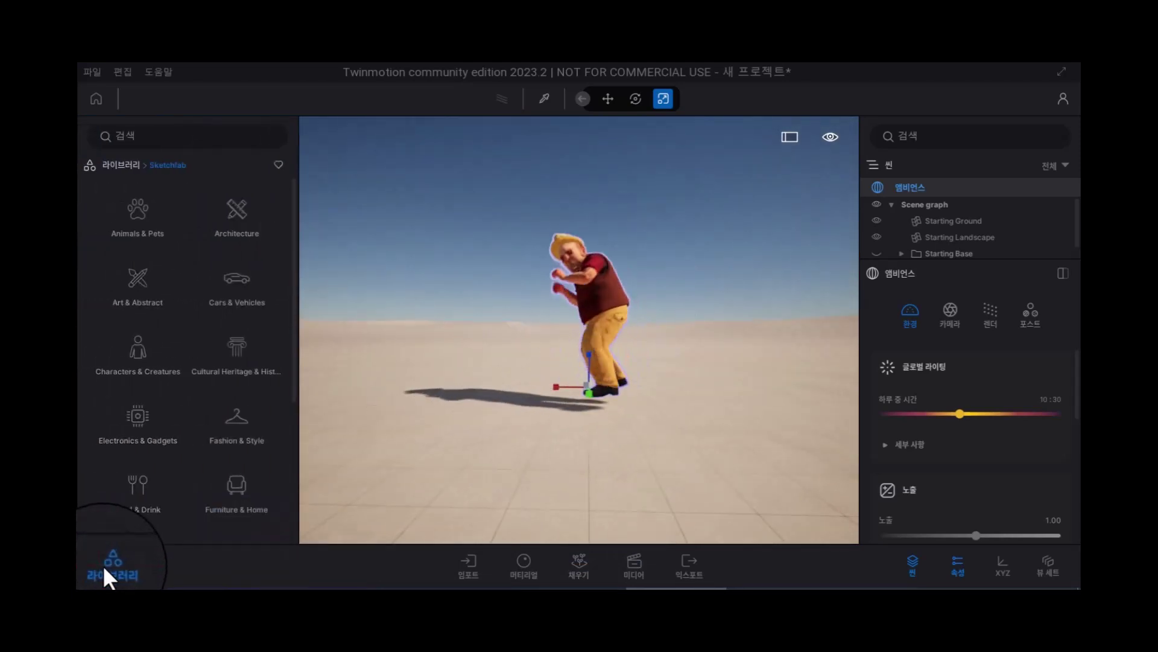
pyautogui.click(104, 565)
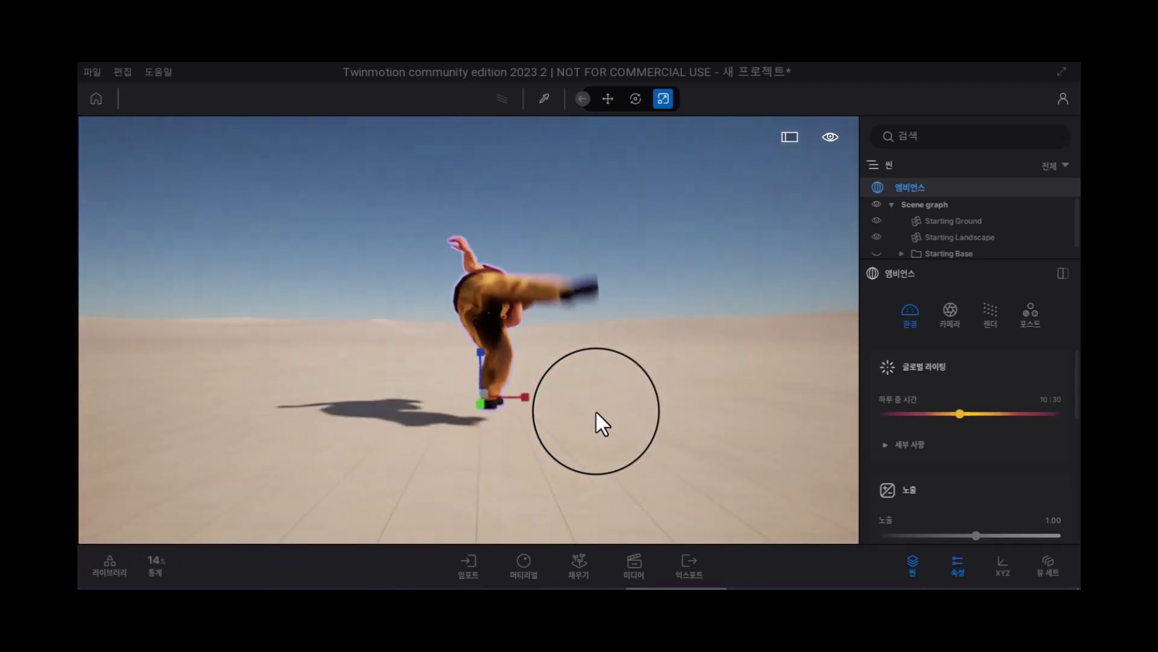
# Pan and turn the view around the kicking character to check it from different positions
pyautogui.keyDown('shift'); pyautogui.moveTo(596, 411); pyautogui.dragTo(744, 378, button='middle'); pyautogui.keyUp('shift')
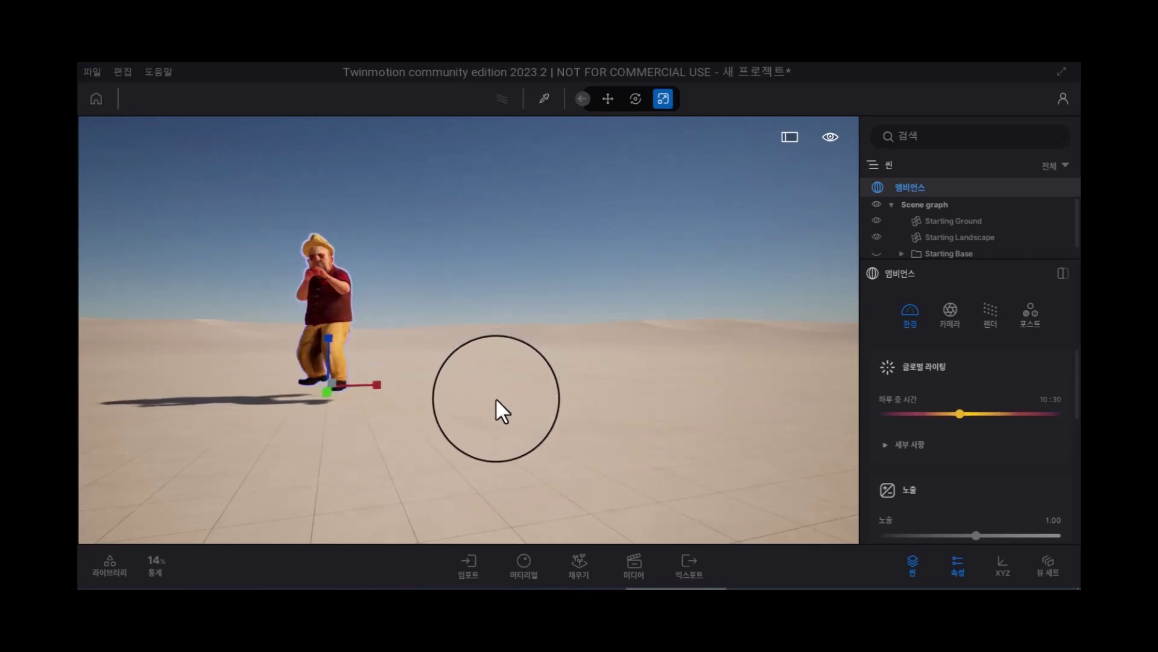
pyautogui.moveTo(496, 396); pyautogui.dragTo(429, 414)
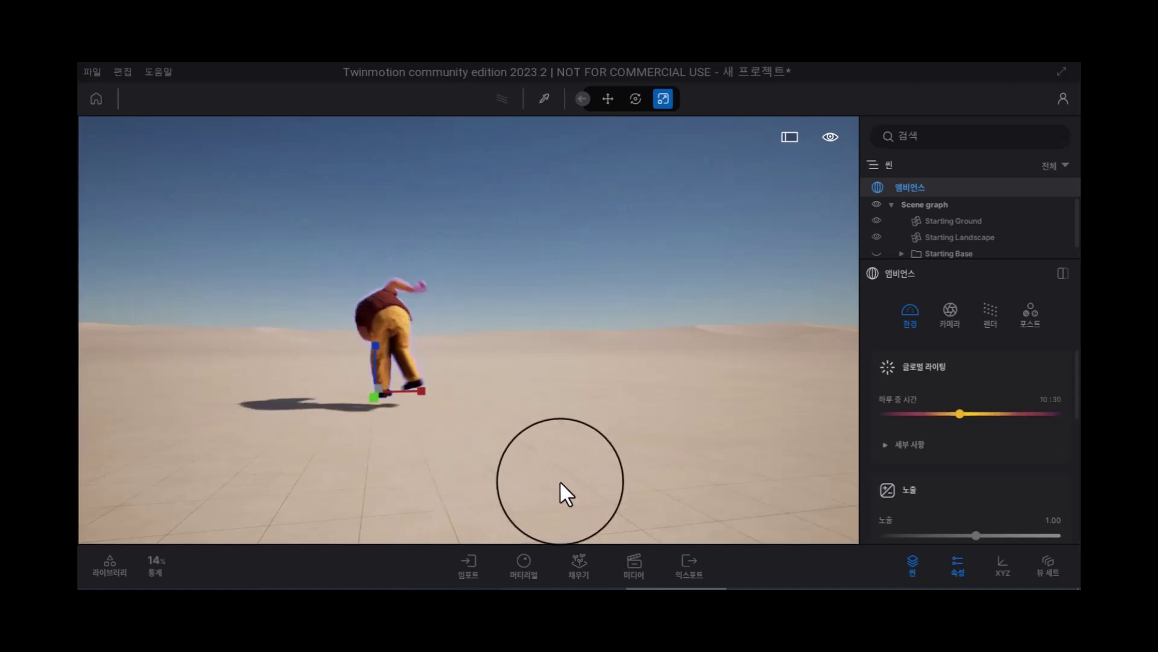
pyautogui.moveTo(559, 480); pyautogui.dragTo(439, 462, button='right')
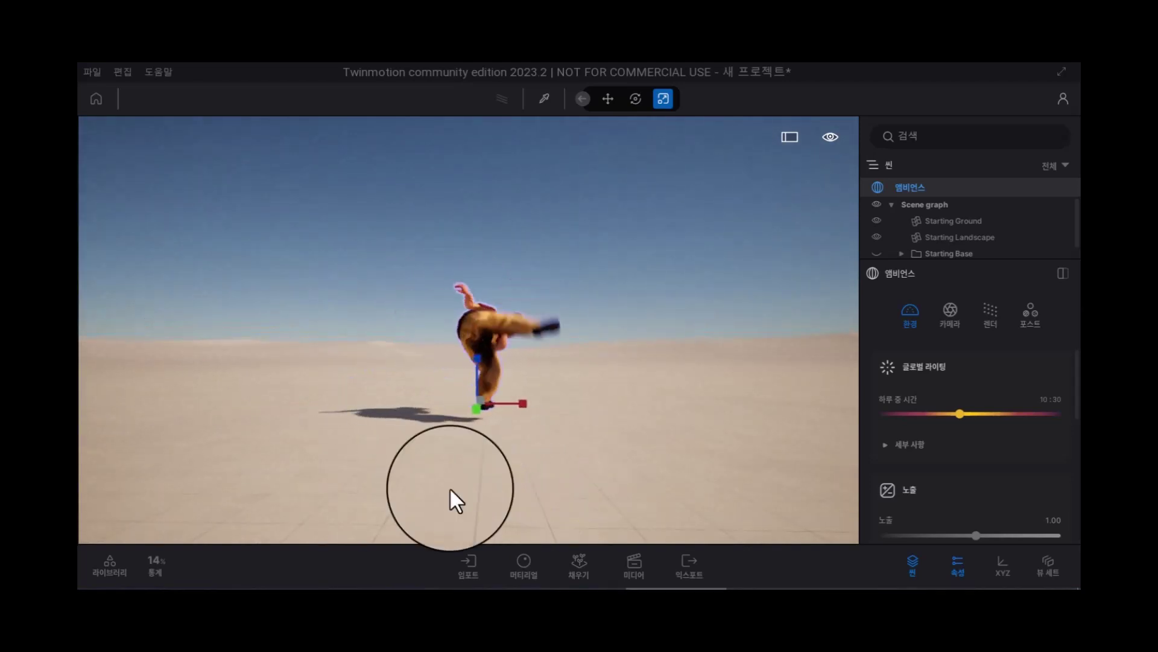